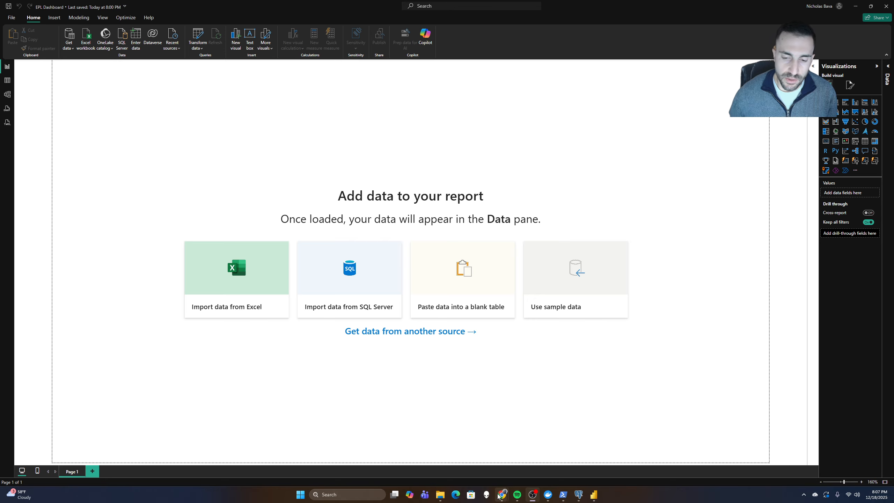
Switch to the Kaggle Premier League dataset page in Chrome and select the PremierLeague.csv file
click(528, 458)
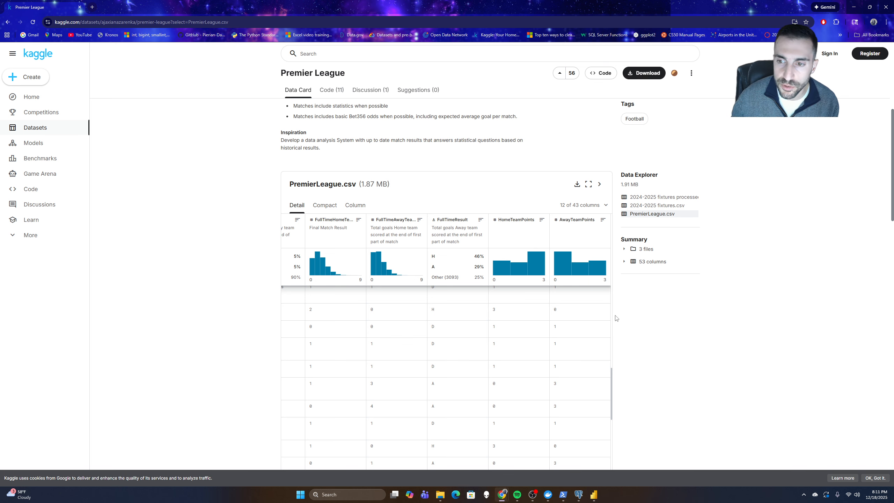
click(662, 217)
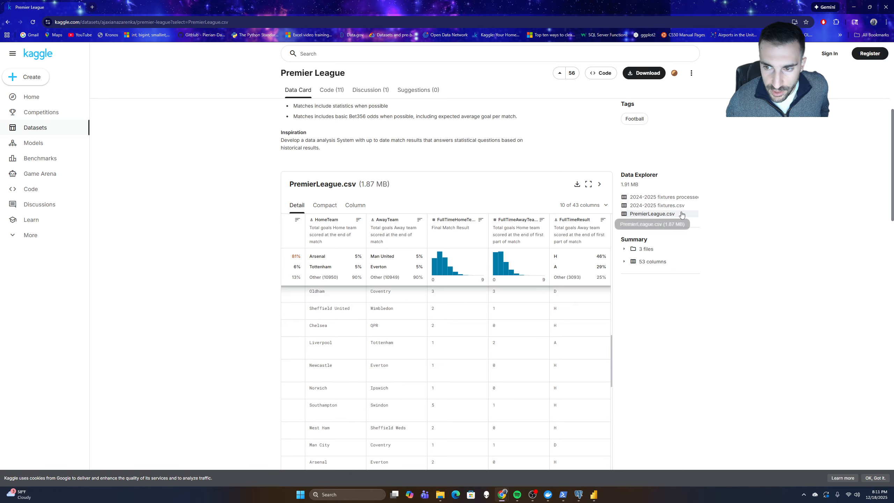
right_click(676, 215)
click(651, 217)
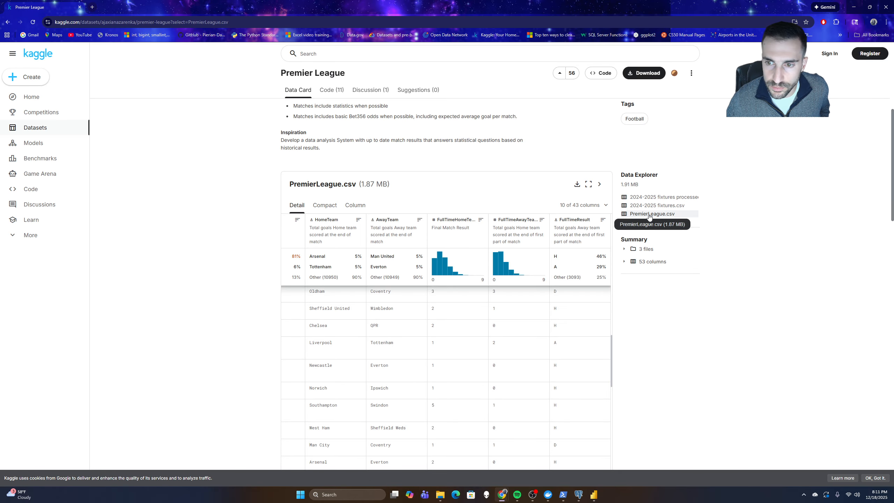
Request the download of PremierLeague.csv and sign in to Kaggle with Google
scroll(619, 217, down, 1)
scroll(584, 219, up, 2)
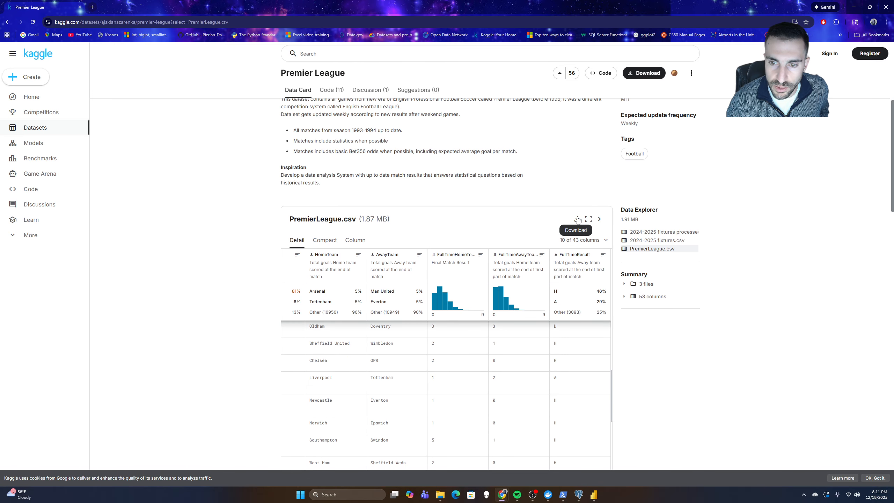
click(578, 219)
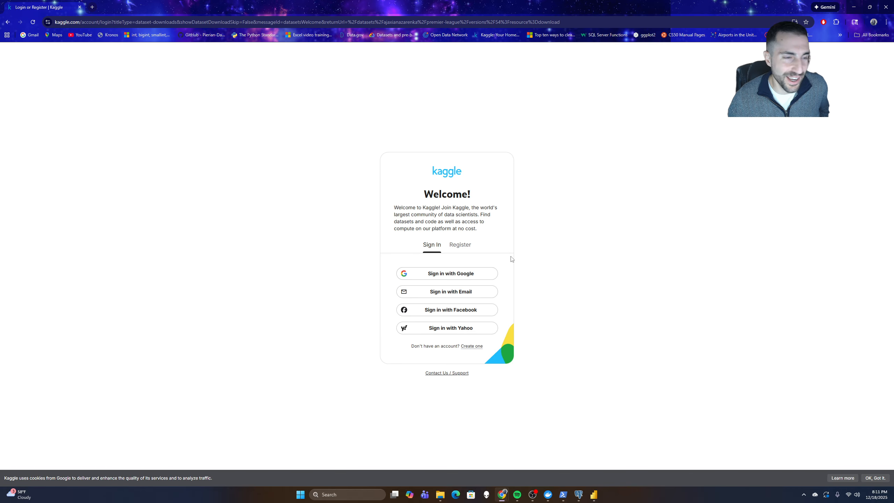
click(449, 275)
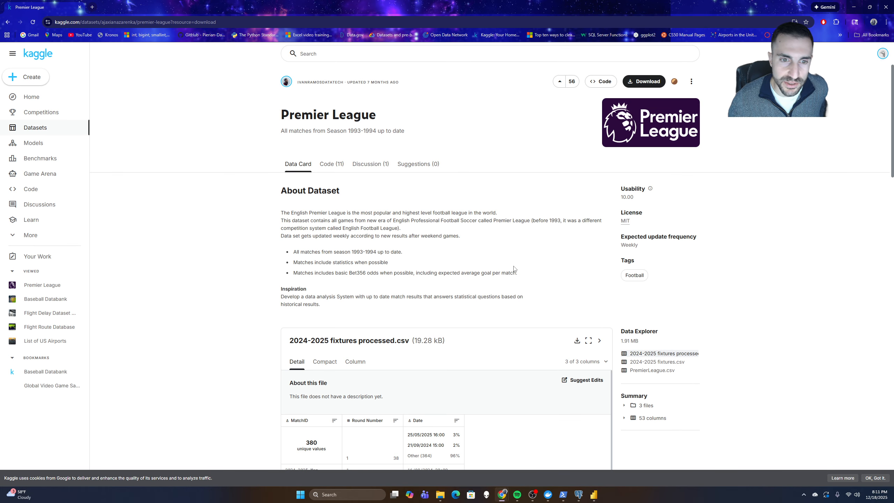
Download PremierLeague.csv from the dataset's files and open the downloaded file in Excel
scroll(503, 298, down, 3)
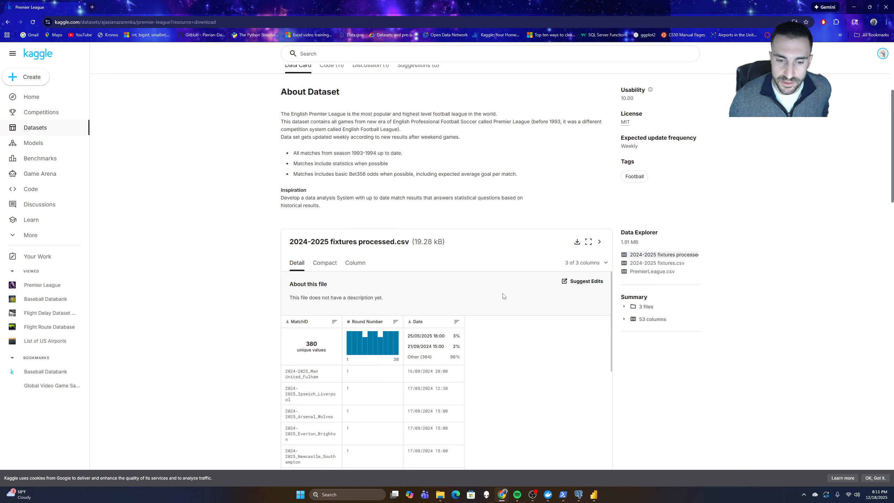
scroll(512, 291, down, 2)
click(651, 265)
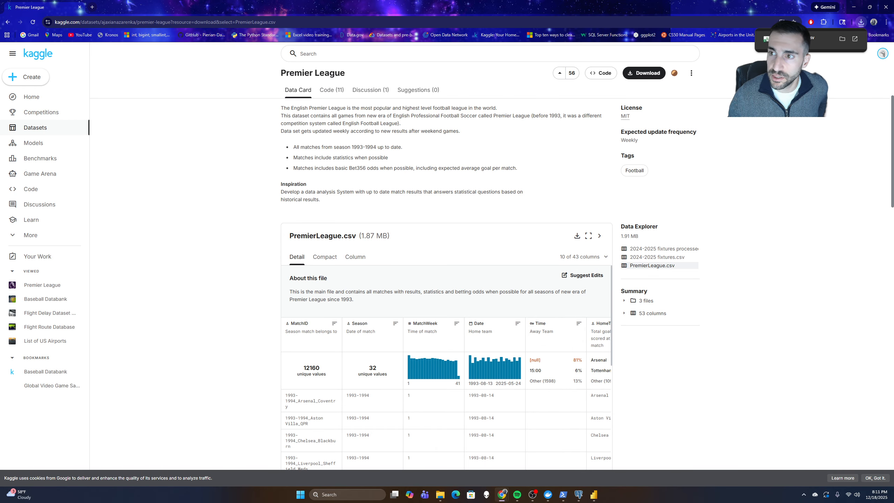
click(796, 39)
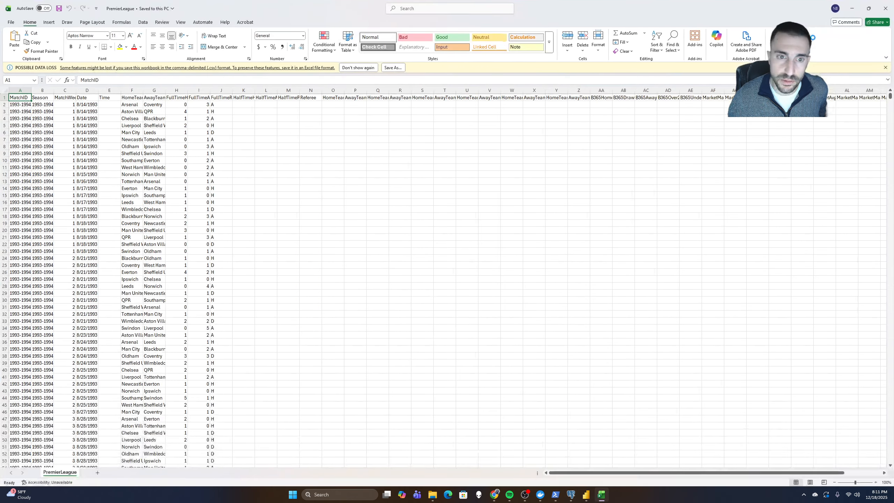
Autofit the widths of all the sheet's data columns, starting from MatchID, so the headers are readable
drag(570, 472, 505, 480)
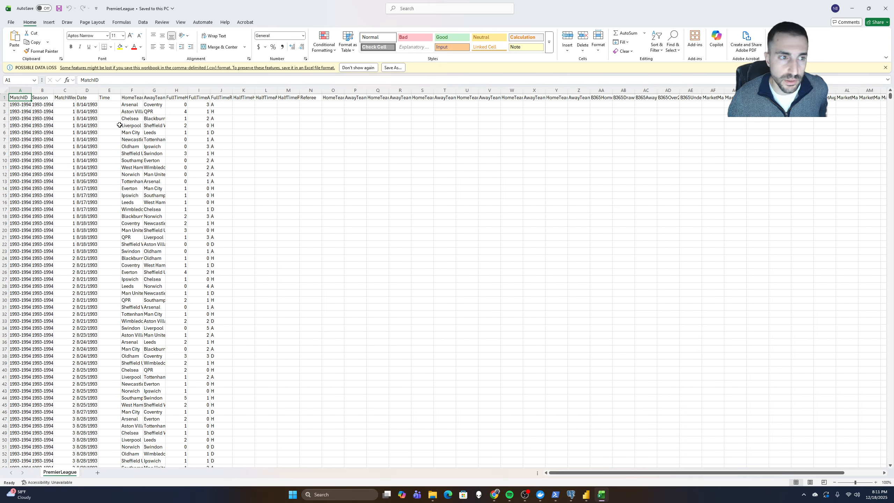
drag(15, 87, 850, 158)
double_click(858, 91)
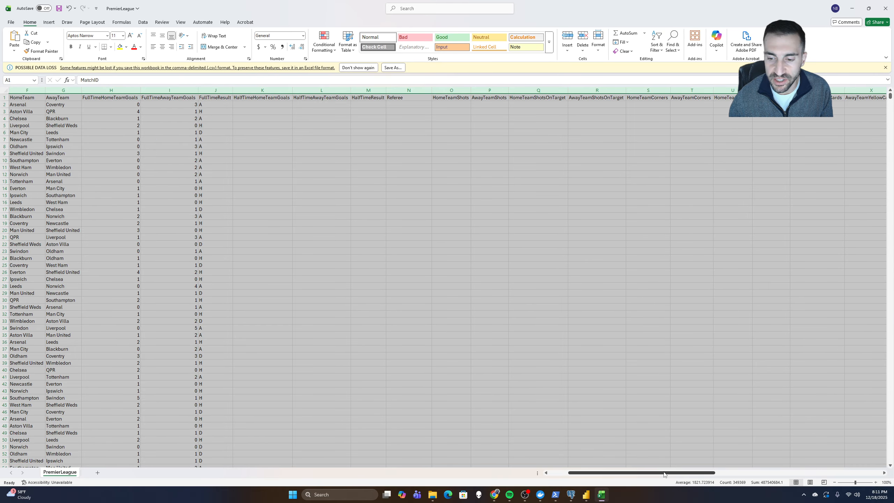
drag(651, 472, 631, 478)
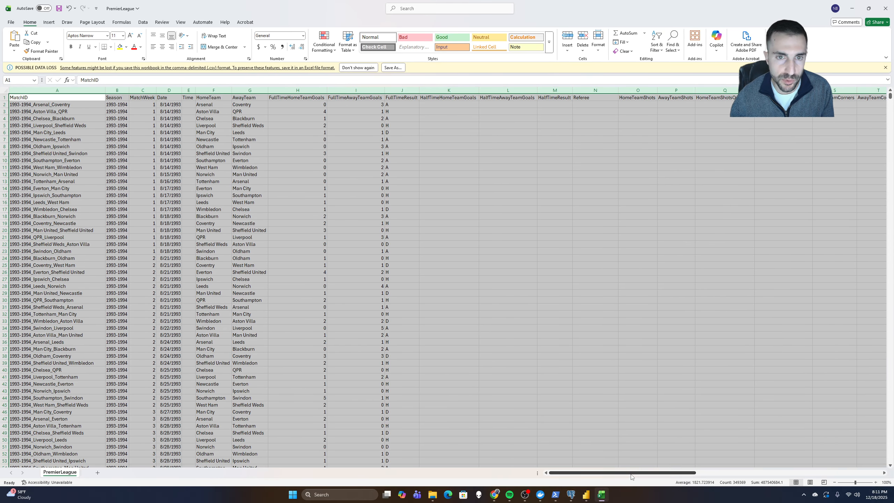
click(257, 229)
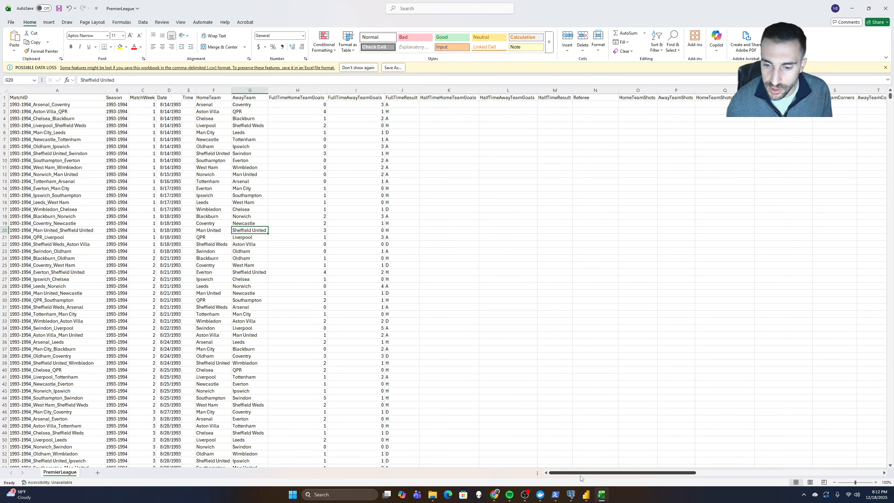
Examine the match rows of the earliest seasons, especially the FullTimeResult and HalfTimeHomeTeamGoals columns
scroll(394, 363, down, 15)
scroll(399, 363, up, 15)
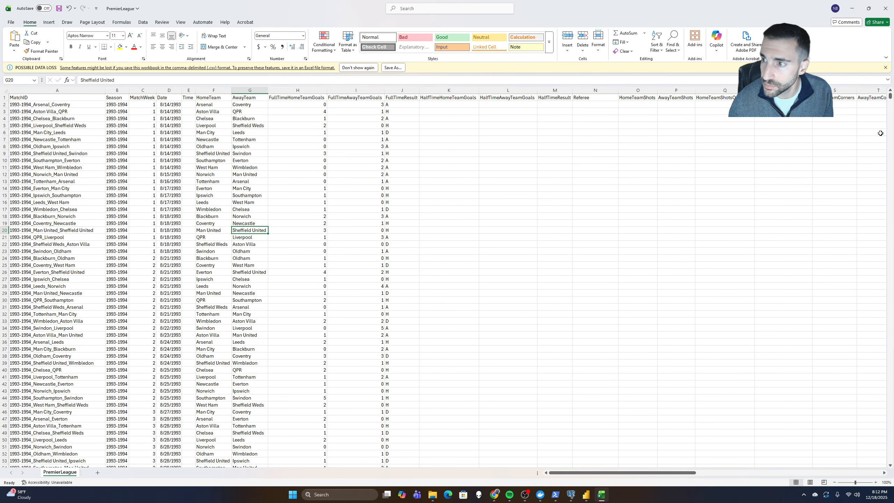
mouse_move(890, 95)
mouse_down()
mouse_move(882, 175)
mouse_move(883, 99)
mouse_up()
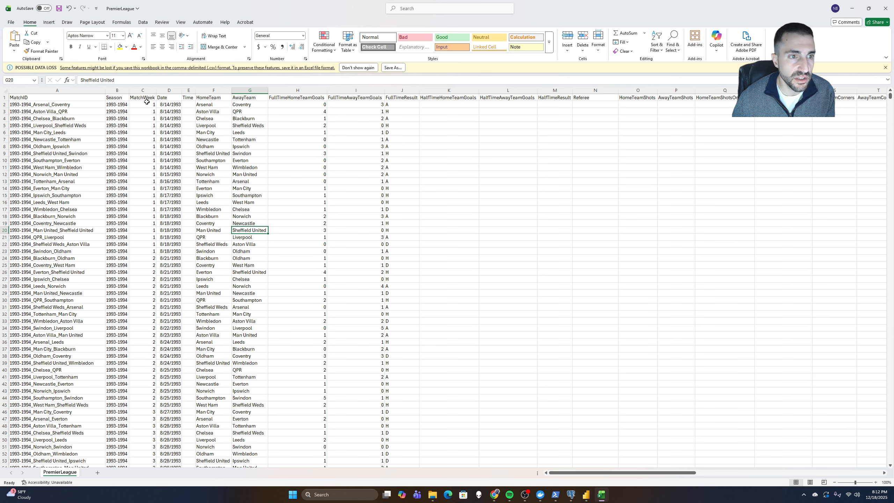
click(402, 90)
click(401, 105)
click(401, 97)
click(449, 96)
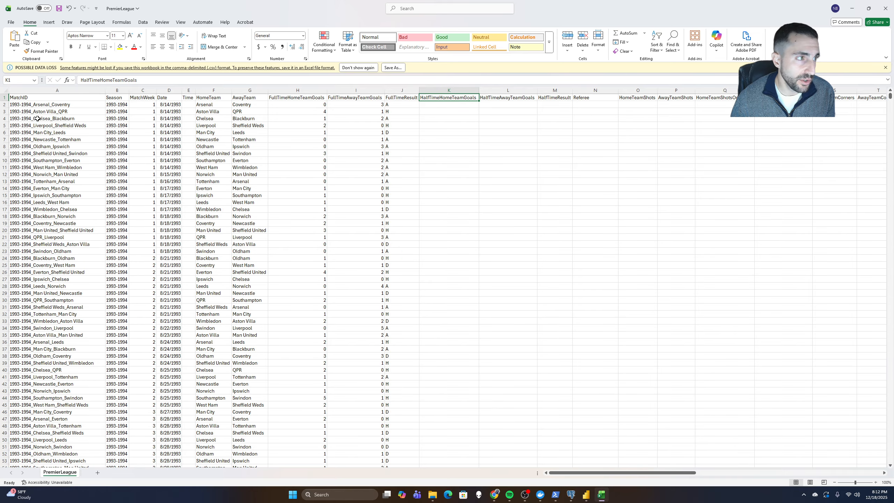
scroll(117, 260, down, 10)
scroll(121, 268, up, 10)
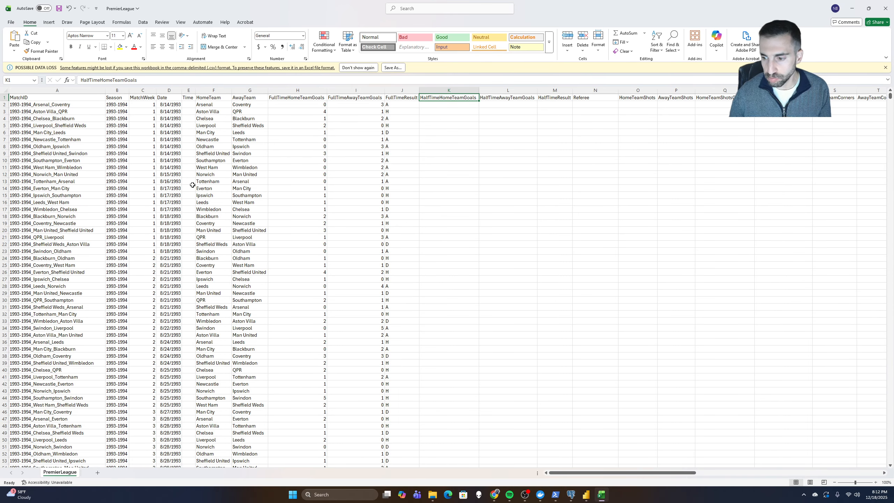
click(442, 89)
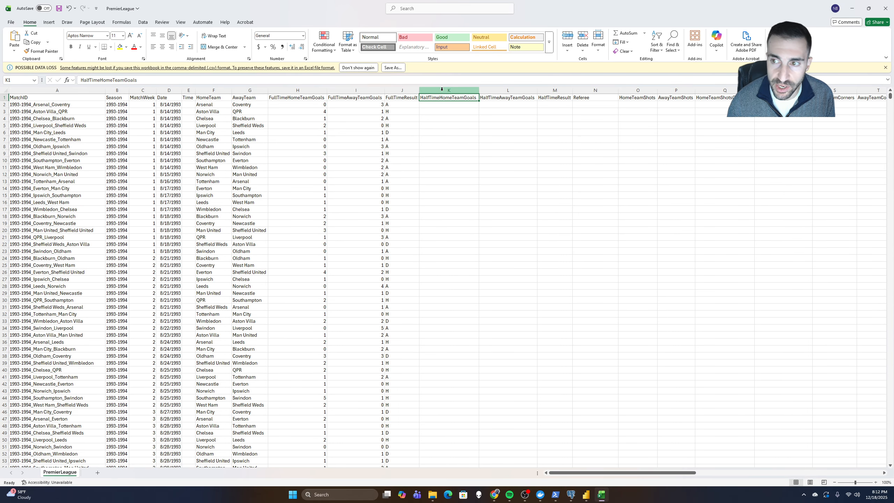
click(461, 99)
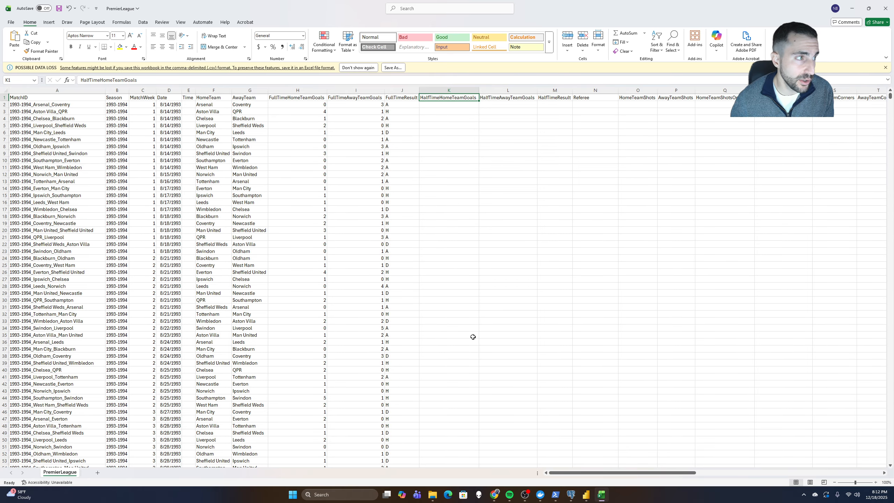
drag(890, 100, 888, 126)
scroll(559, 219, up, 20)
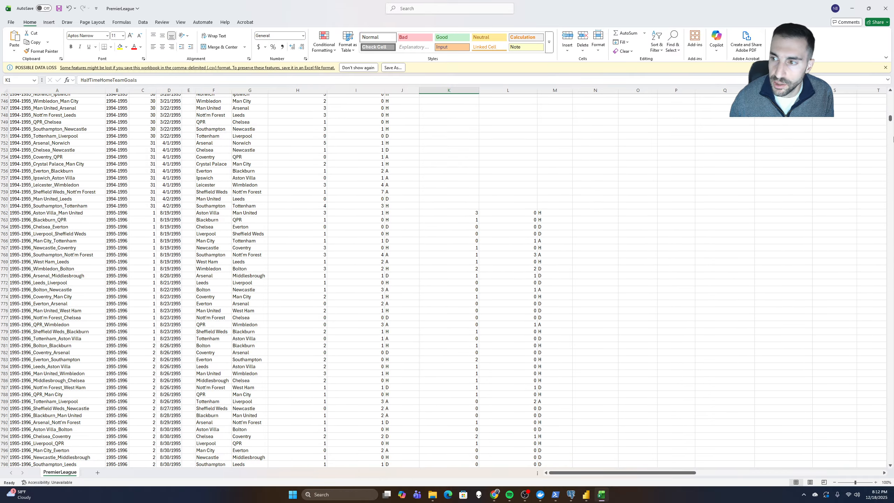
drag(890, 119, 890, 94)
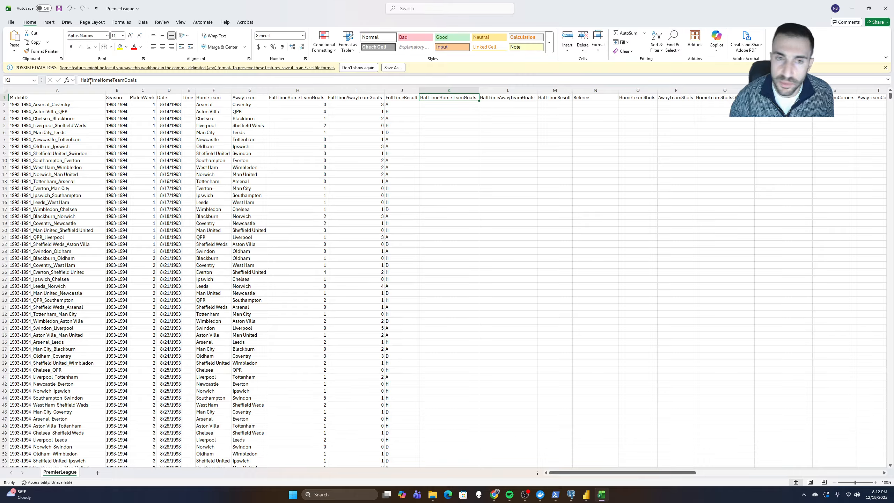
Freeze the top header row of the PremierLeague sheet
click(2, 97)
click(180, 22)
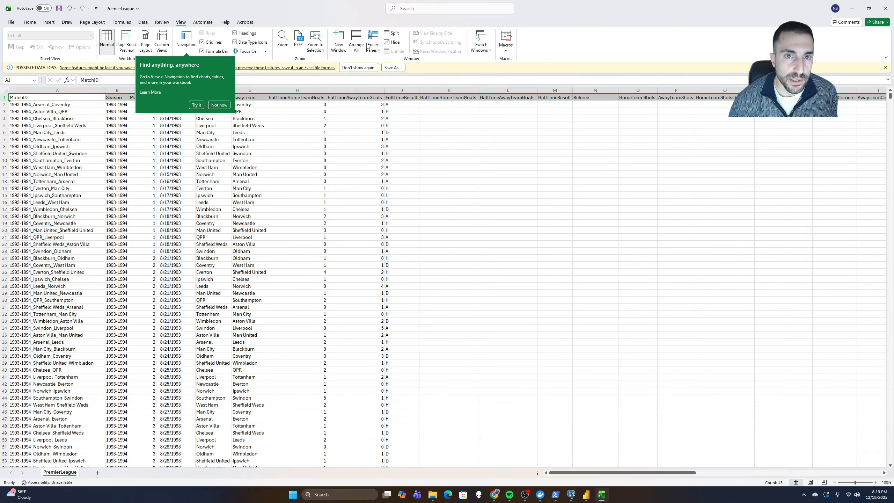
click(367, 45)
click(391, 85)
click(402, 237)
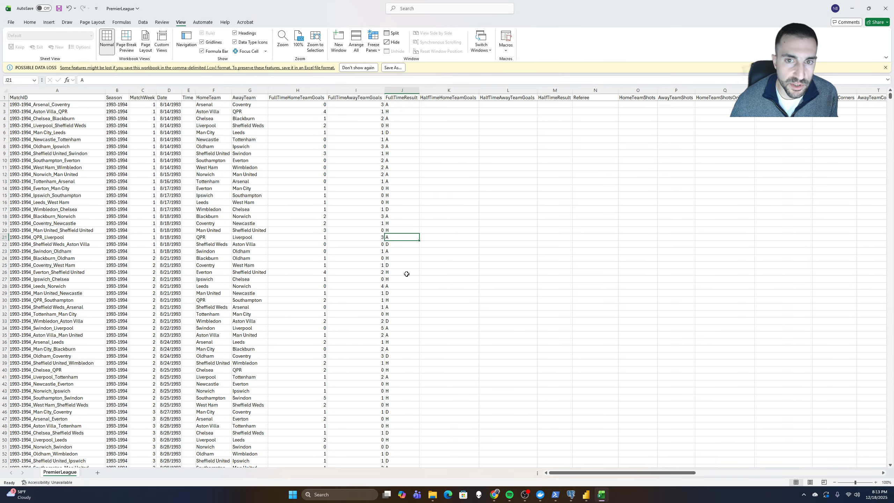
Examine the HalfTimeHomeTeamGoals, HalfTimeAwayTeamGoals and HalfTimeResult columns from the 1993-1994 season down to the 1996-1997 rows
scroll(407, 274, down, 20)
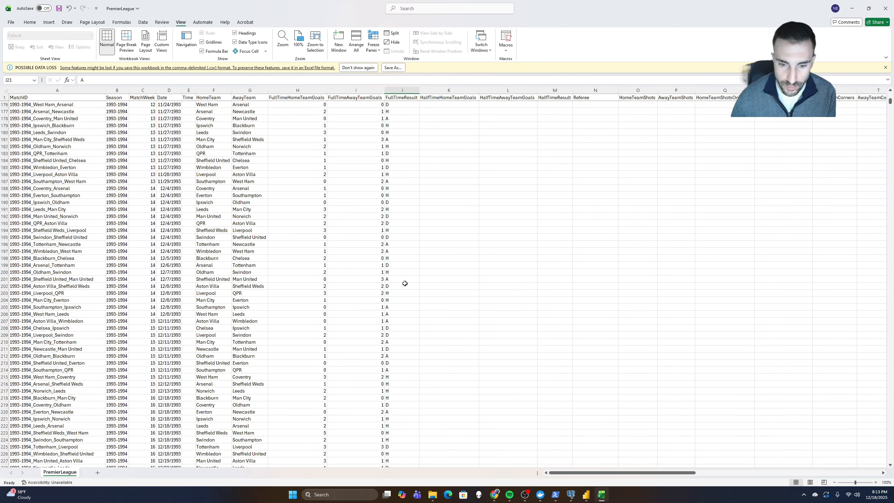
scroll(405, 283, down, 13)
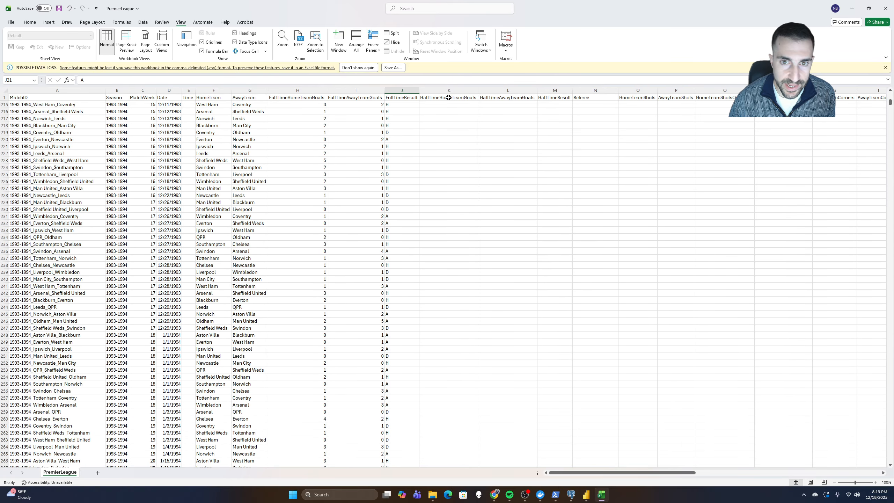
scroll(316, 164, down, 8)
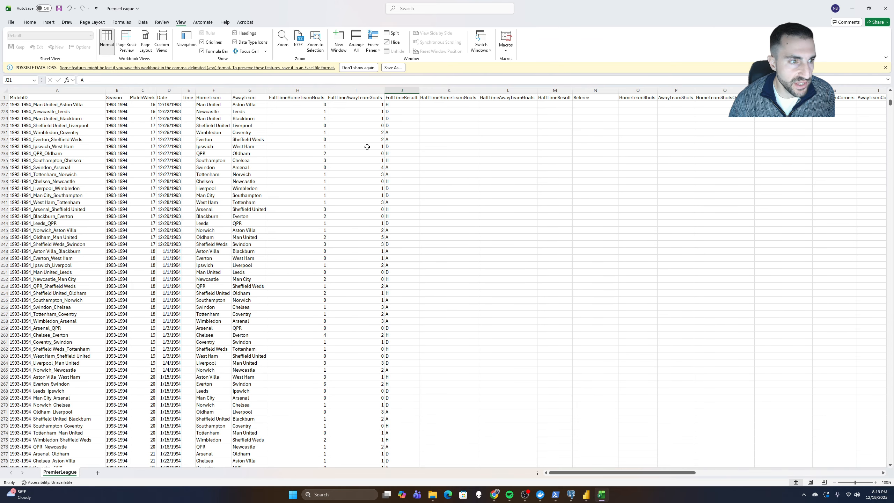
scroll(401, 192, down, 9)
scroll(420, 239, down, 15)
drag(892, 107, 891, 129)
click(449, 91)
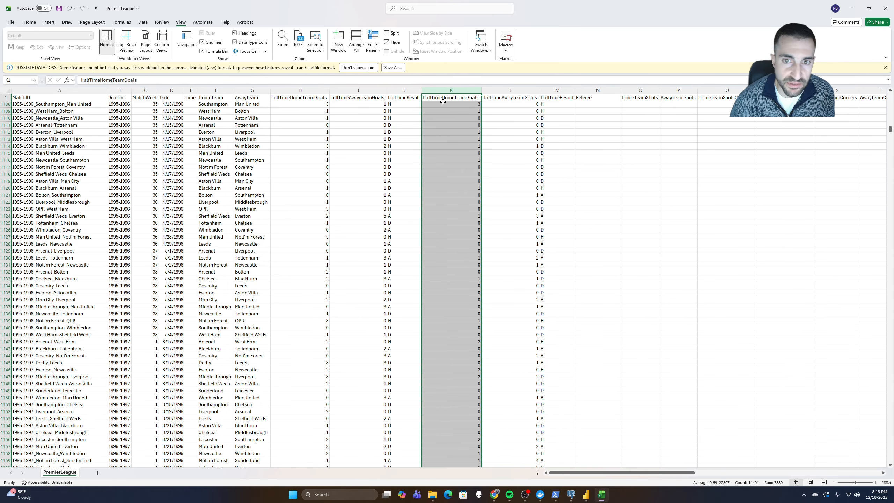
click(529, 99)
click(564, 97)
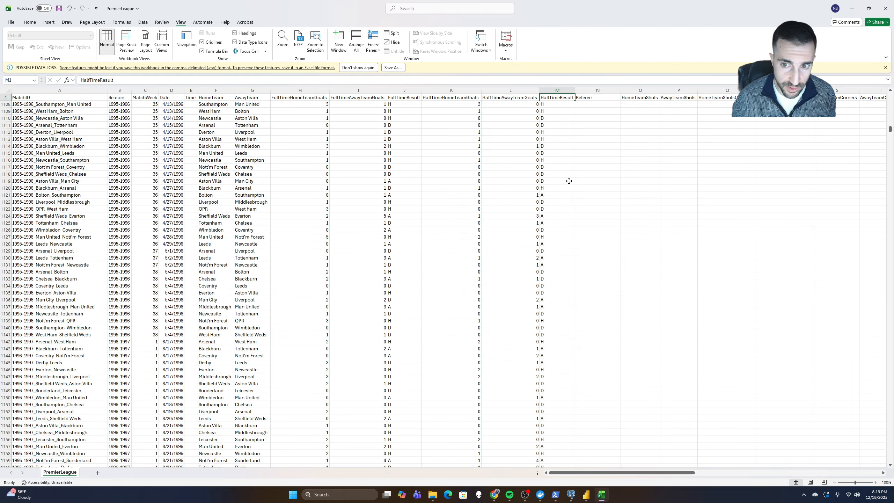
scroll(568, 181, down, 2)
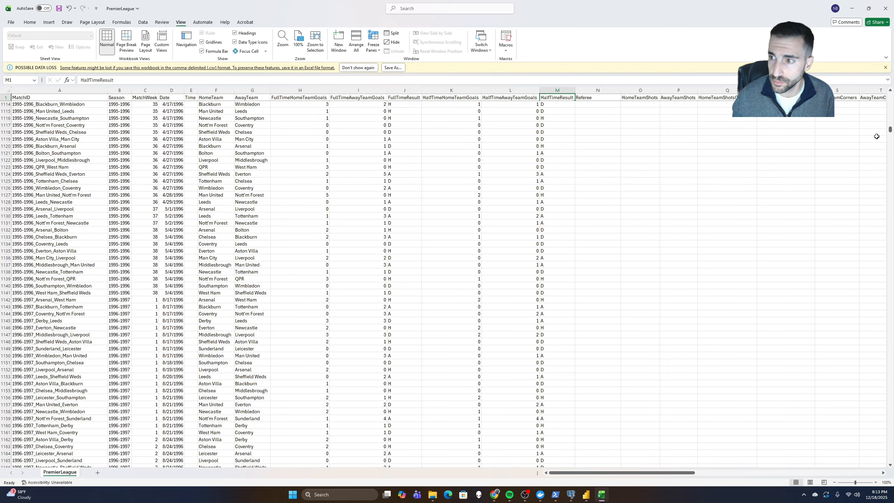
drag(456, 90, 537, 92)
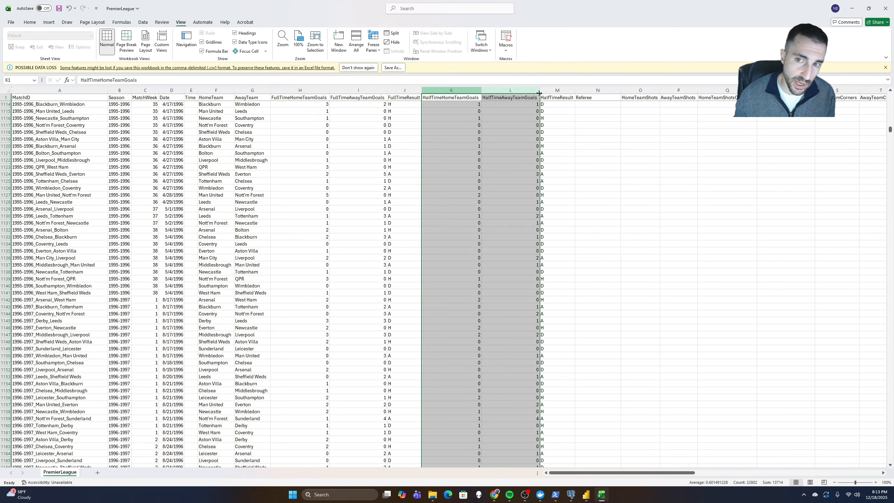
click(535, 148)
Examine the first 2000-2001 season match row across the Referee, shots, corners, fouls, cards and B365 odds columns
drag(890, 130, 891, 179)
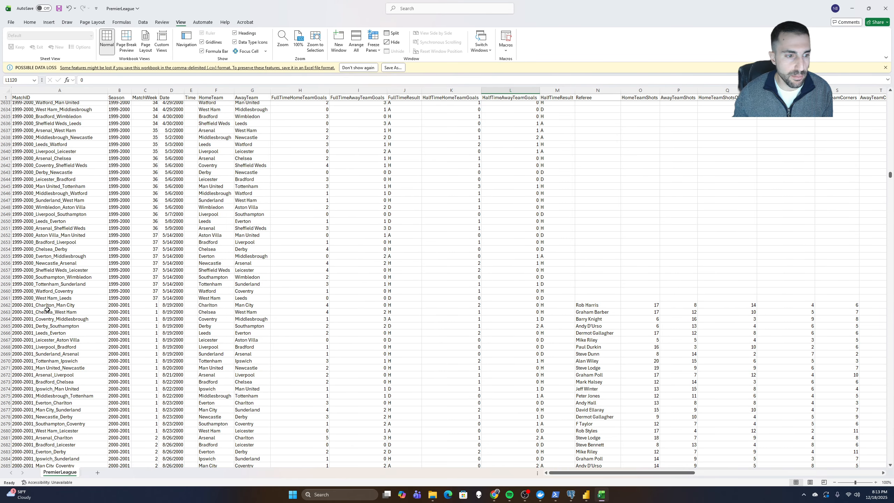
click(8, 304)
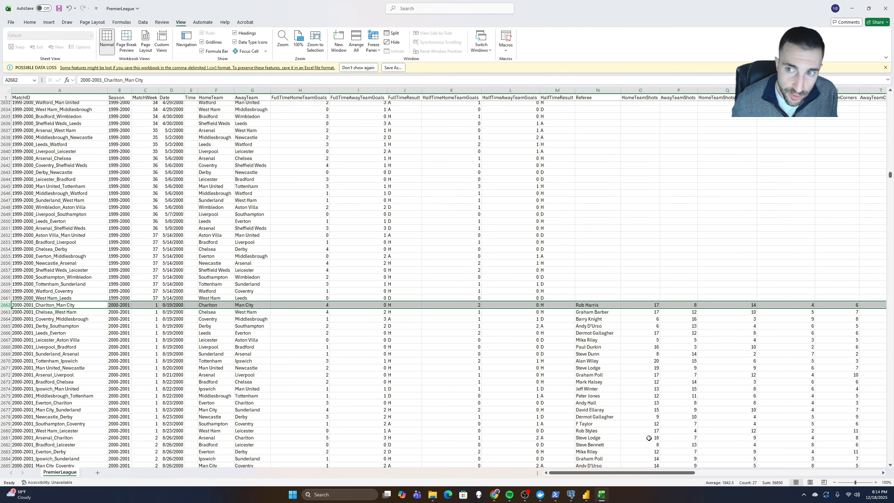
drag(637, 472, 738, 463)
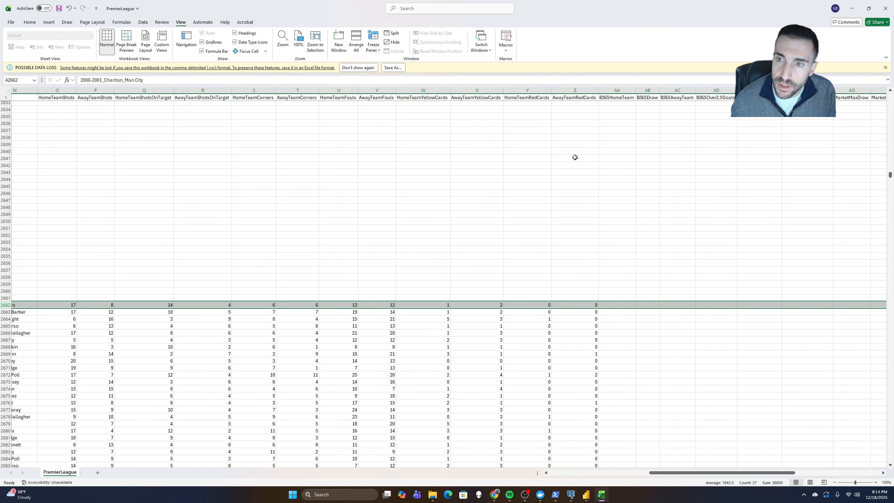
click(621, 305)
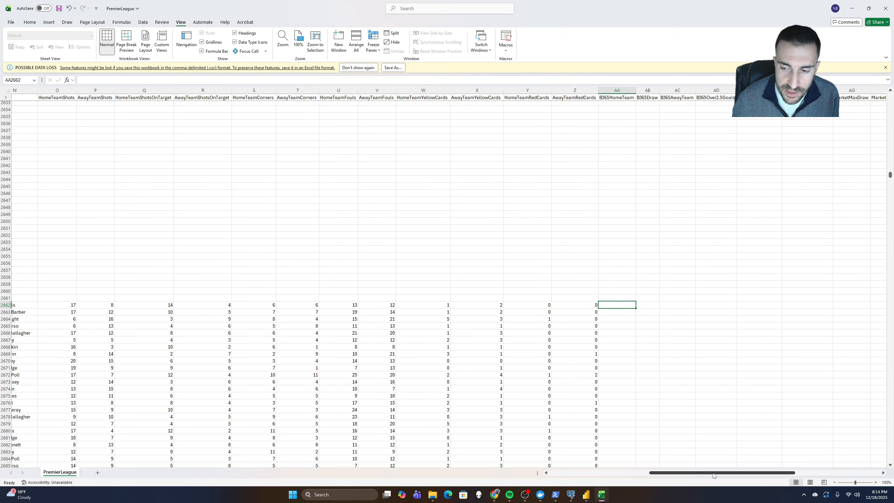
drag(713, 476, 785, 477)
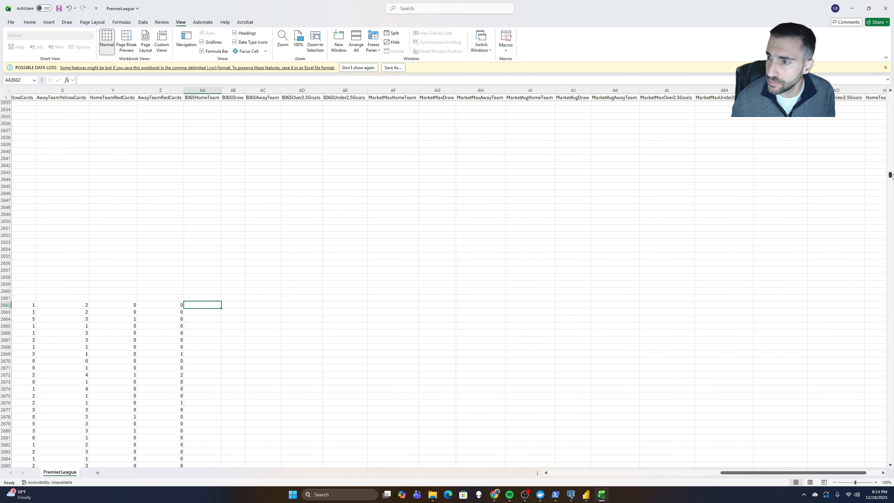
Examine the first 2019-2020 season match row, Liverpool against Norwich, including its B365 and Market odds columns and the rows around it
drag(891, 175, 882, 391)
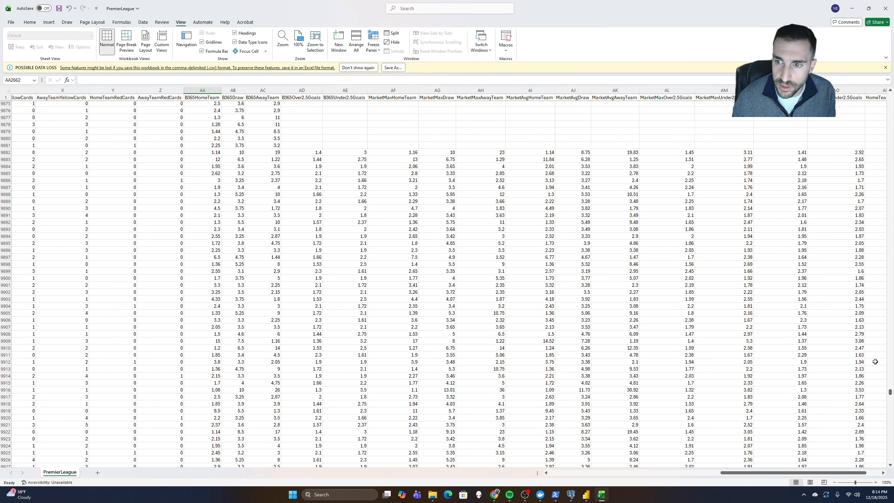
click(632, 153)
drag(743, 472, 493, 472)
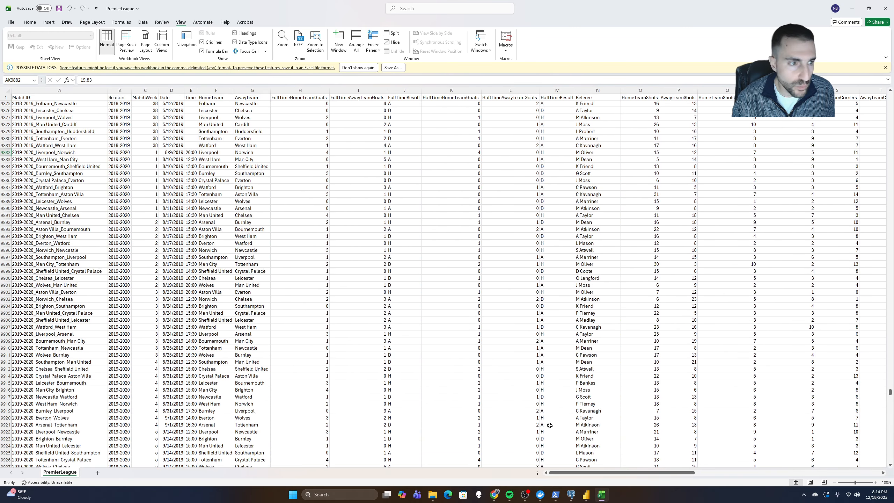
click(7, 153)
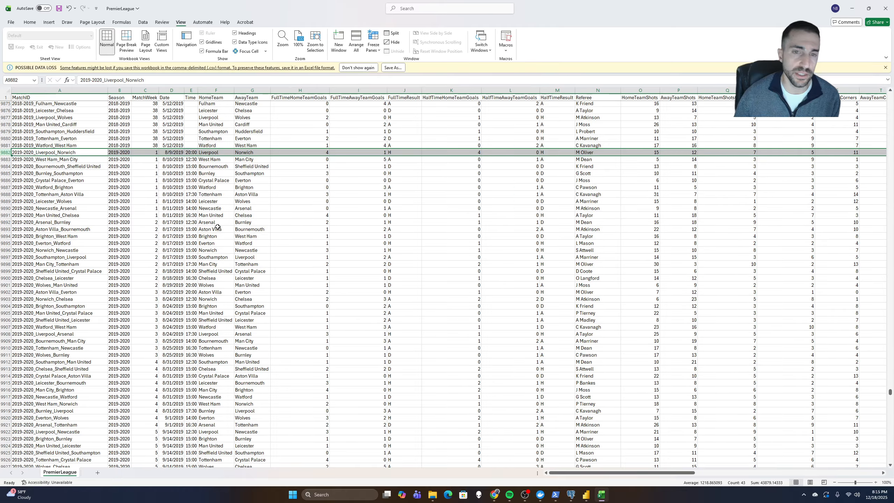
scroll(433, 245, up, 2)
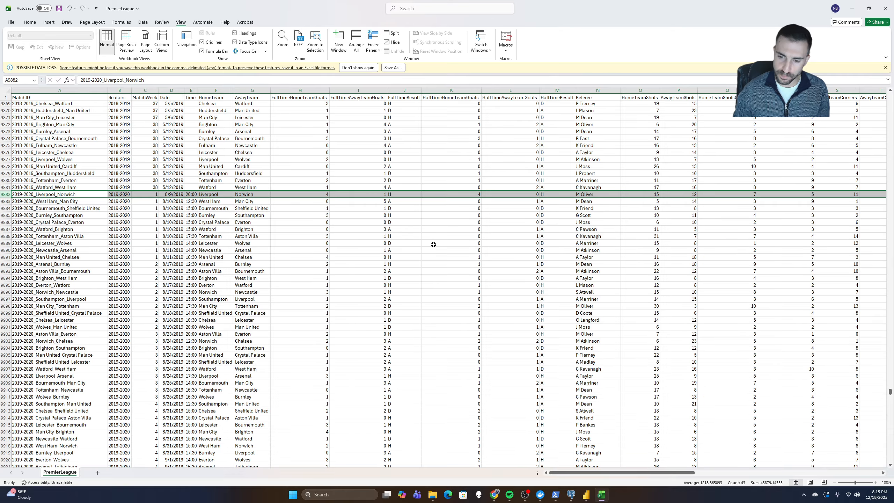
drag(609, 473, 805, 478)
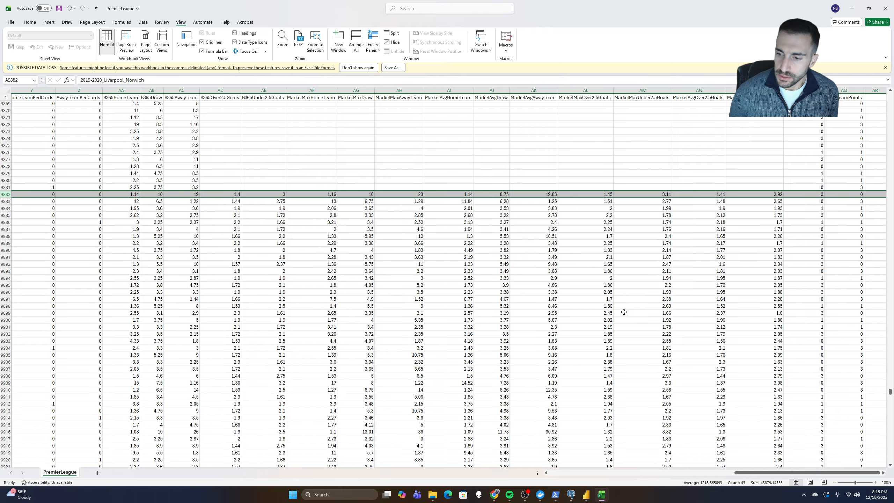
scroll(622, 307, up, 3)
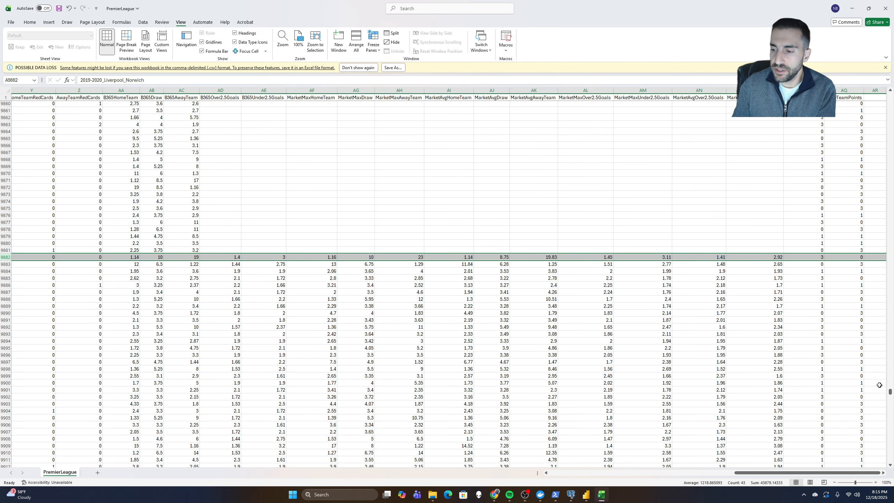
Examine the first 1993-1994 match row and the HomeTeam, AwayTeam, home and away shots-on-target, and home and away fouls columns
drag(891, 391, 892, 93)
drag(796, 473, 604, 473)
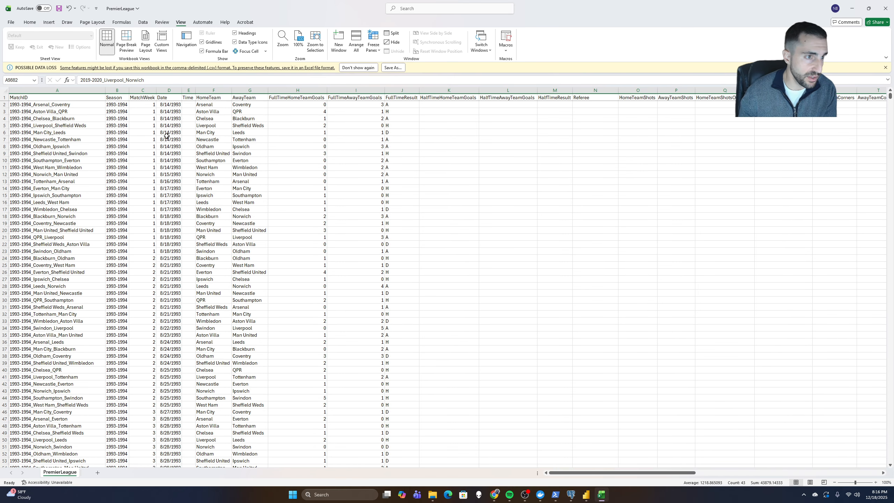
click(5, 104)
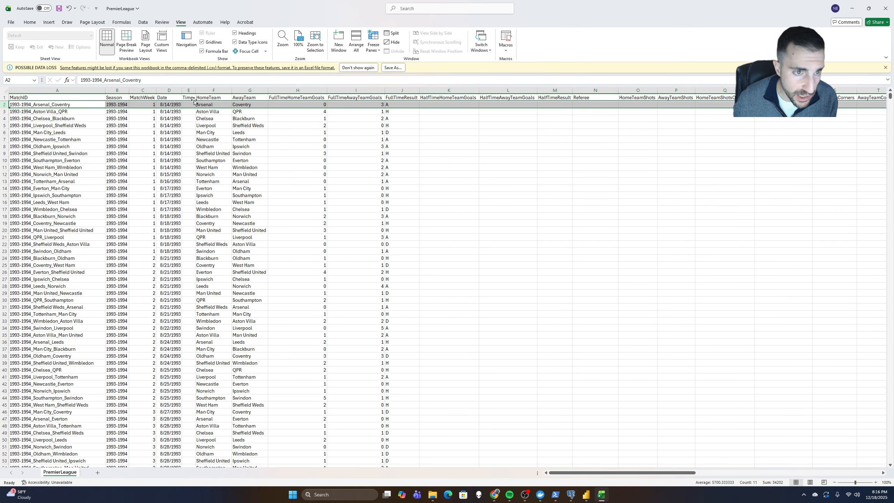
click(214, 90)
click(250, 91)
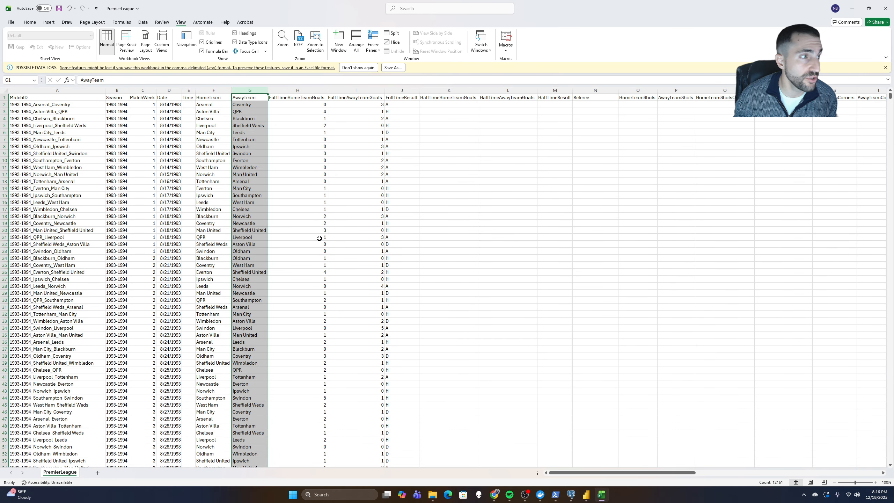
drag(579, 474, 612, 476)
click(542, 90)
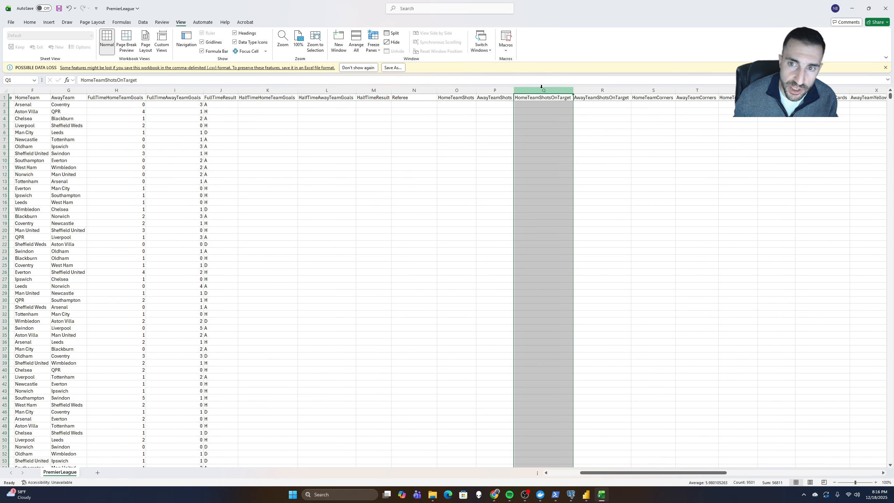
click(594, 87)
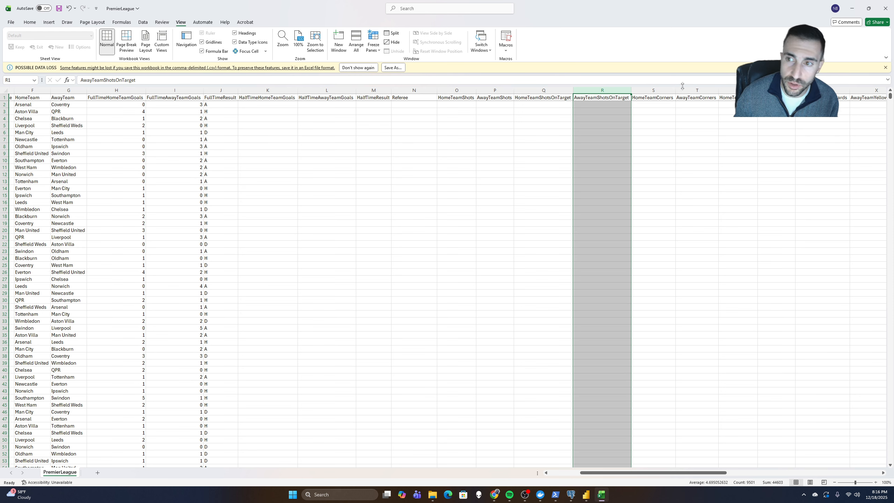
click(739, 90)
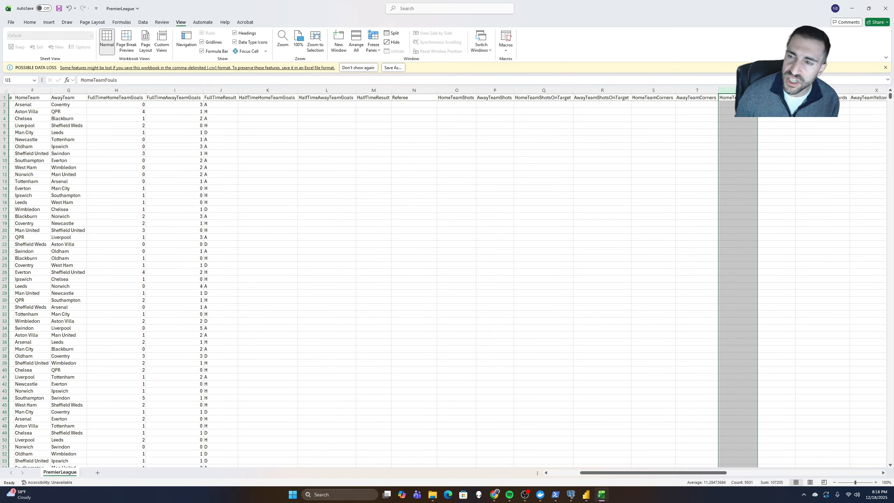
click(776, 90)
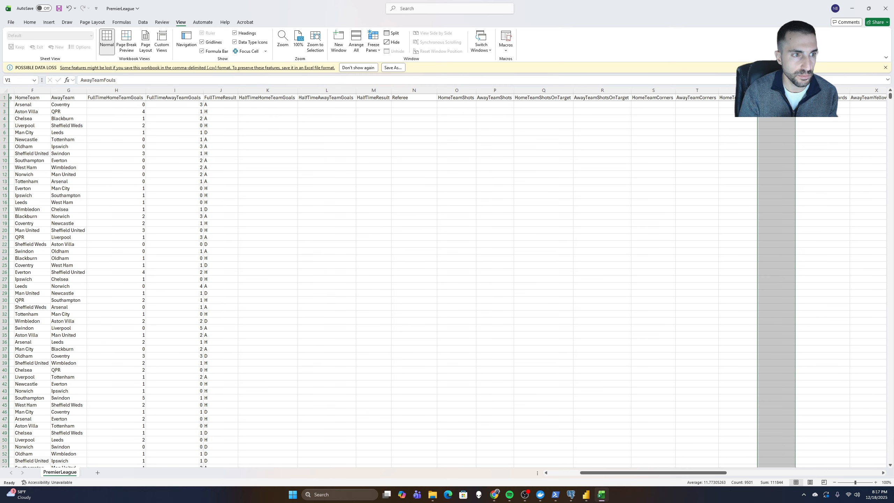
Examine how the MatchID values are composed in the 1993-1994 match rows, starting from the Arsenal against Coventry match
click(3, 104)
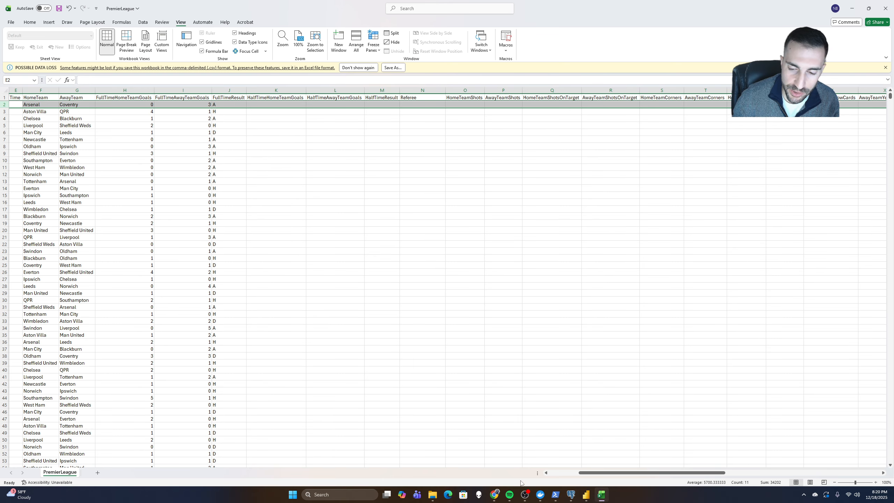
drag(597, 473, 568, 475)
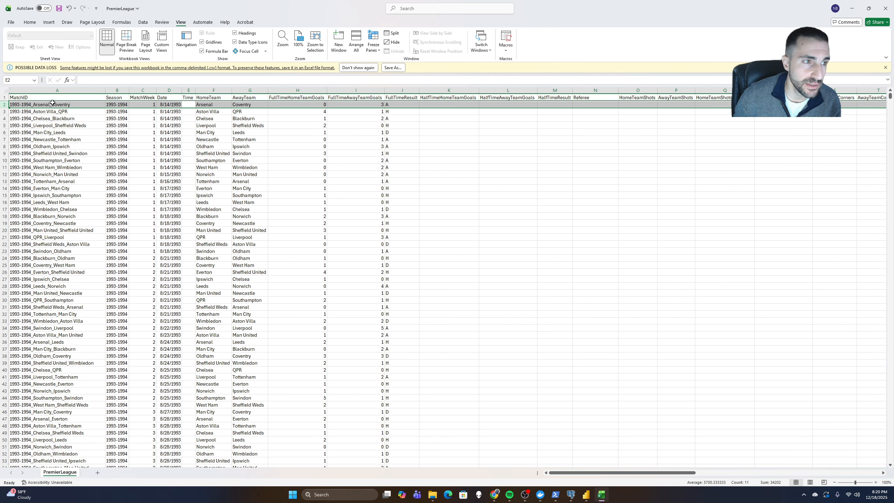
click(54, 91)
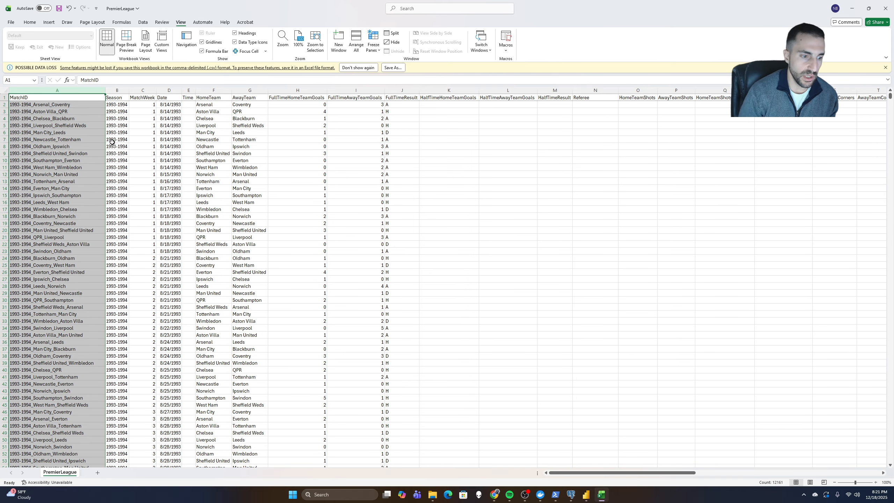
scroll(63, 253, down, 1)
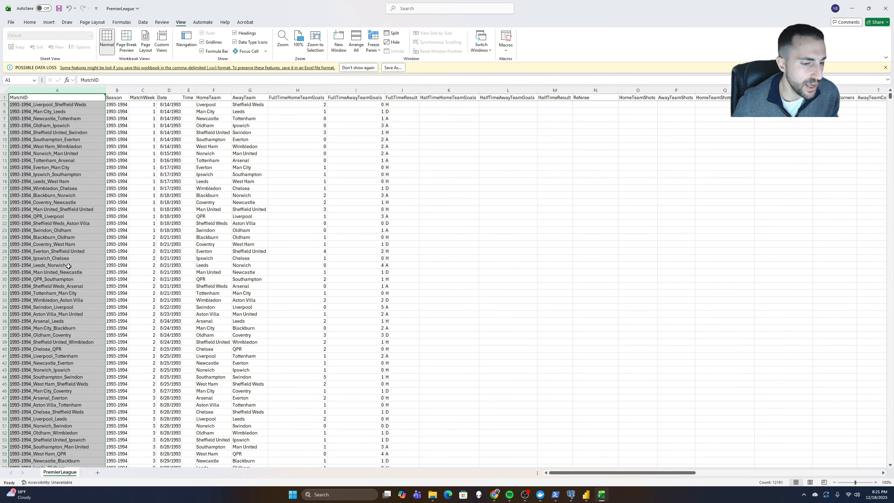
scroll(79, 361, down, 5)
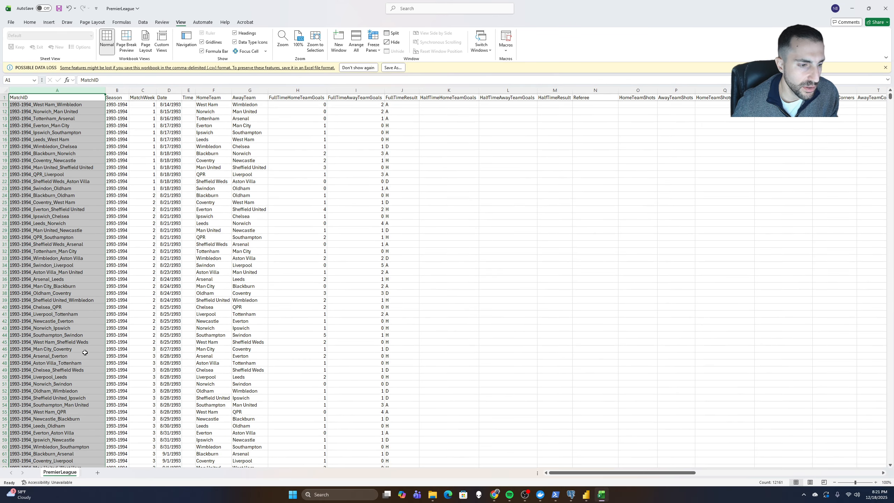
click(79, 294)
scroll(79, 296, up, 6)
click(47, 104)
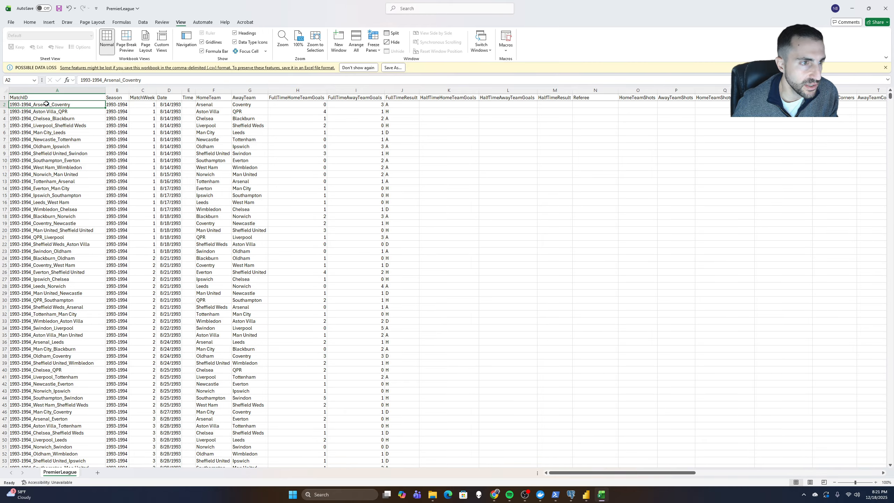
click(46, 112)
click(45, 168)
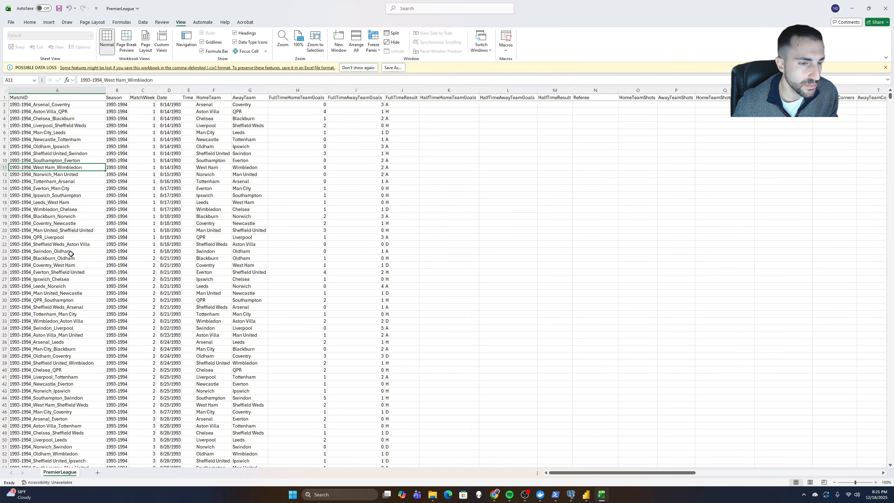
scroll(66, 273, down, 3)
scroll(67, 274, down, 8)
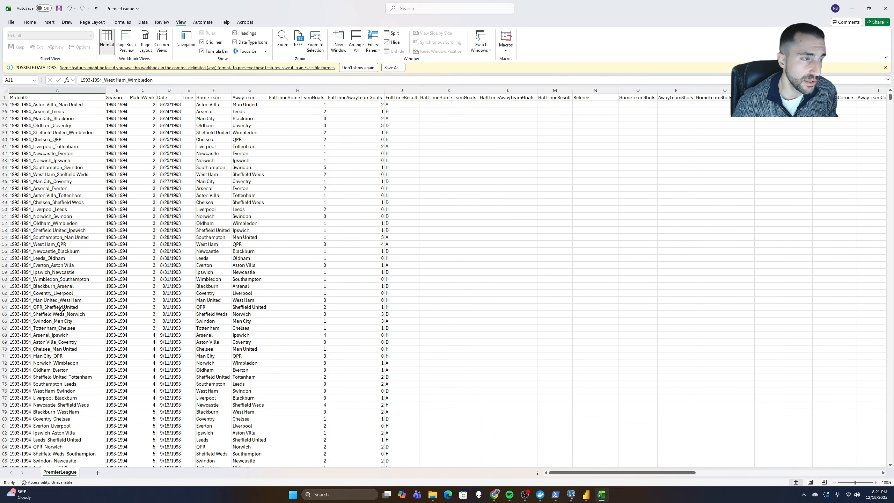
scroll(82, 229, up, 6)
scroll(76, 233, up, 5)
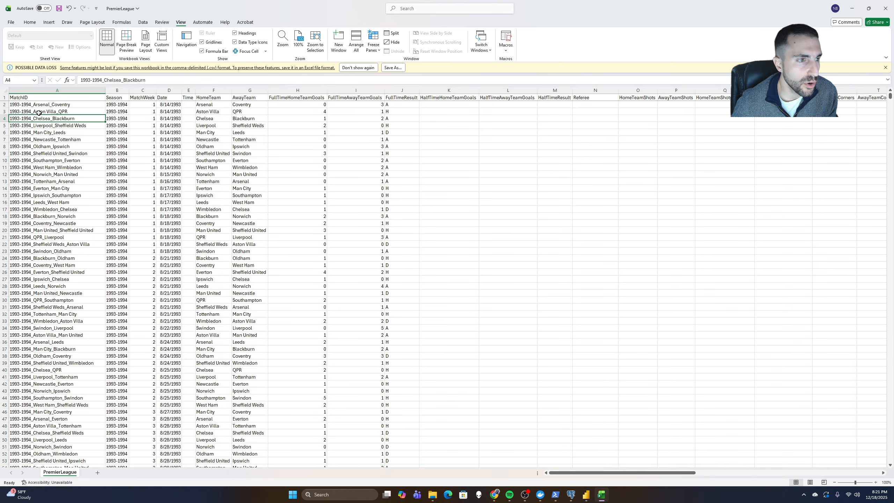
click(41, 105)
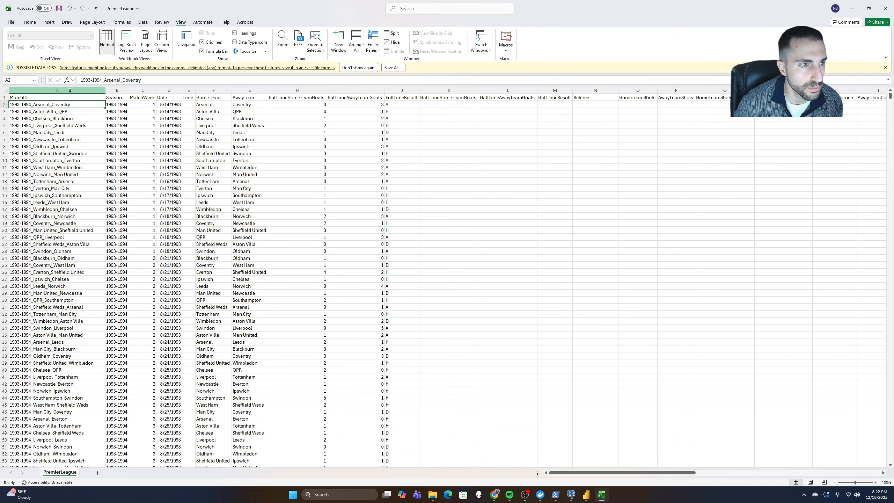
Turn on filtering for the header row of the PremierLeague sheet
click(62, 98)
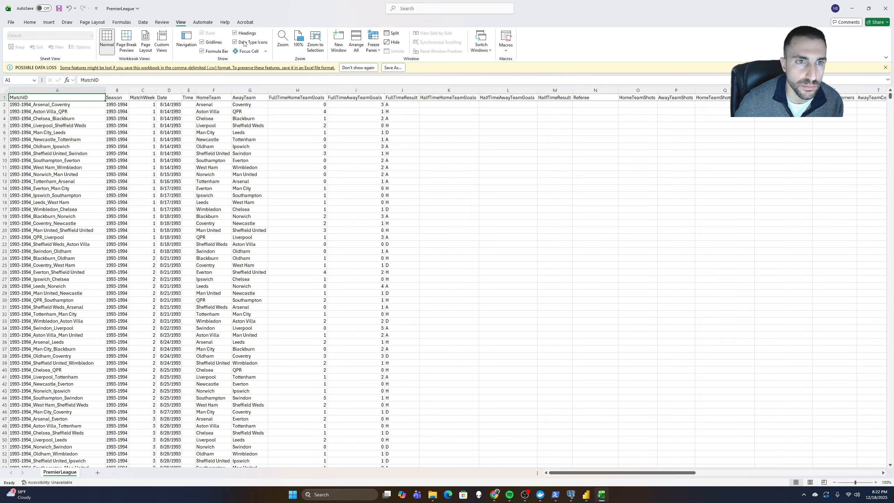
click(31, 24)
click(657, 44)
click(667, 91)
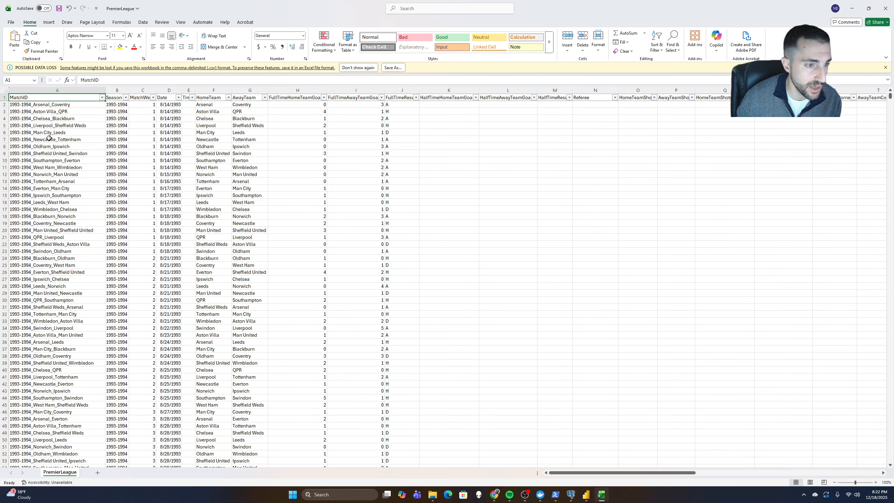
Examine the values listed in the MatchID column's filter, then close it without applying a filter
click(76, 175)
scroll(83, 198, down, 3)
scroll(84, 201, up, 1)
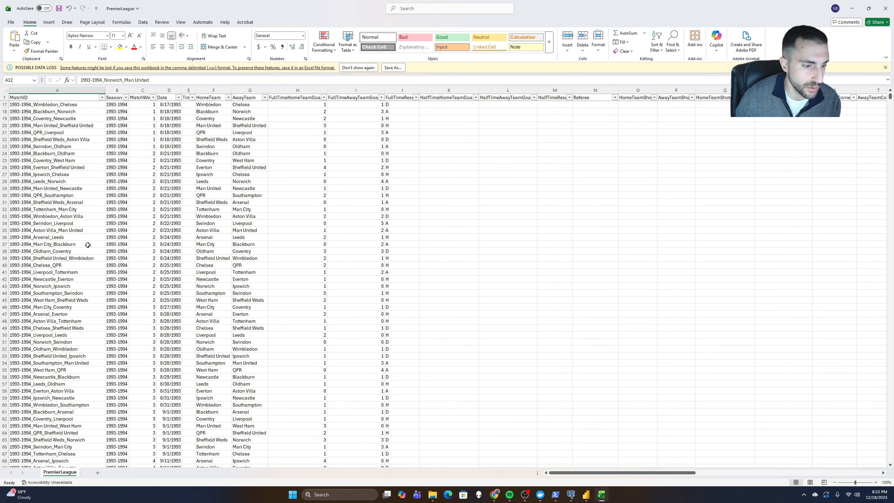
scroll(83, 239, up, 1)
click(102, 97)
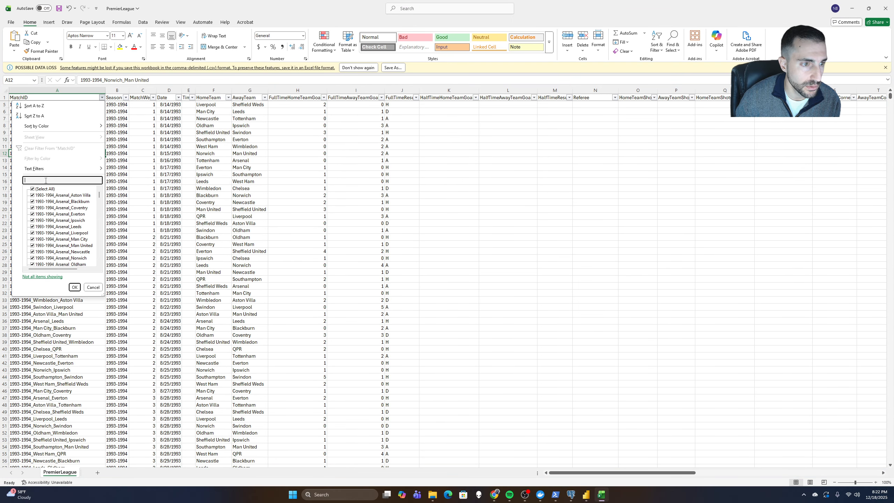
scroll(71, 248, down, 20)
scroll(75, 222, up, 1)
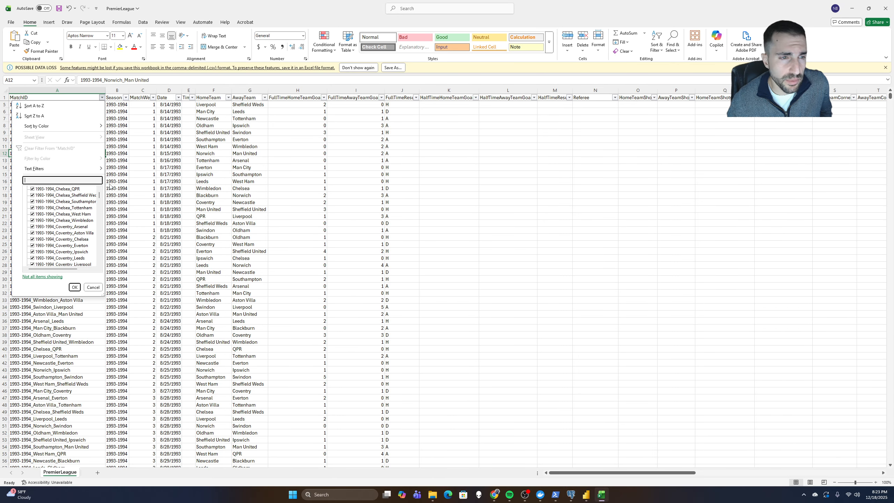
key(Escape)
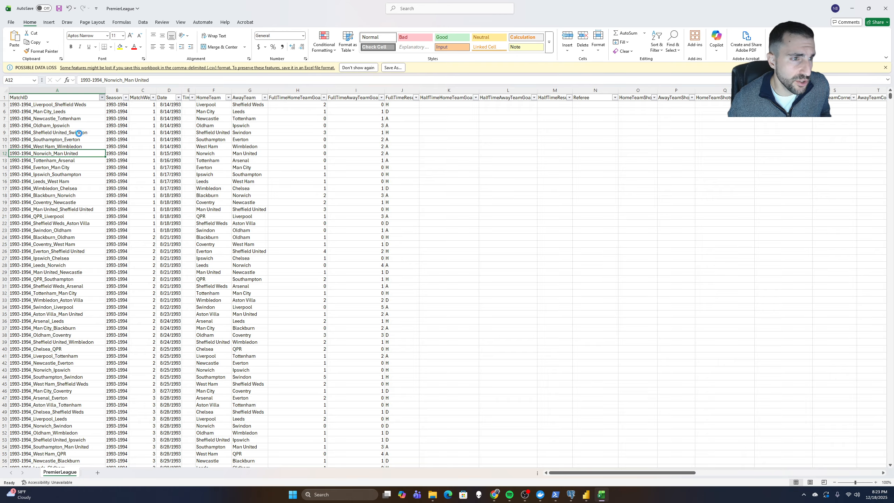
scroll(66, 180, up, 1)
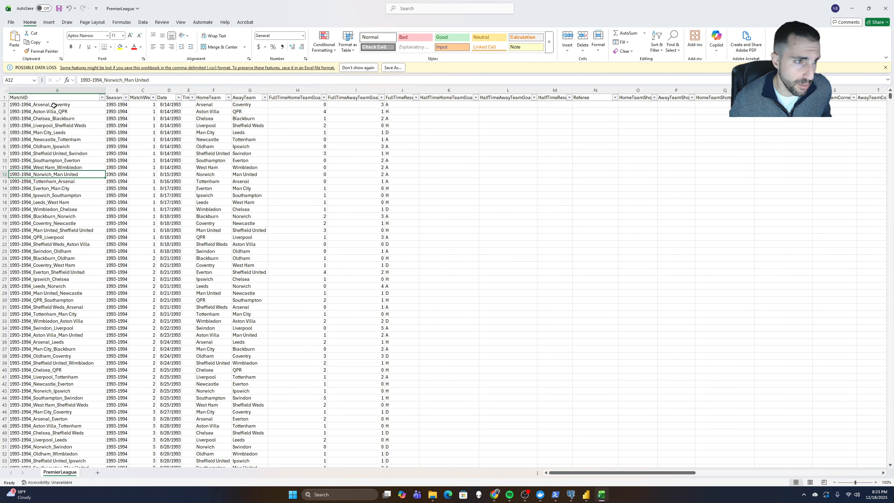
Insert an empty column between MatchID and Season and begin a formula in its first match row
right_click(118, 91)
click(136, 158)
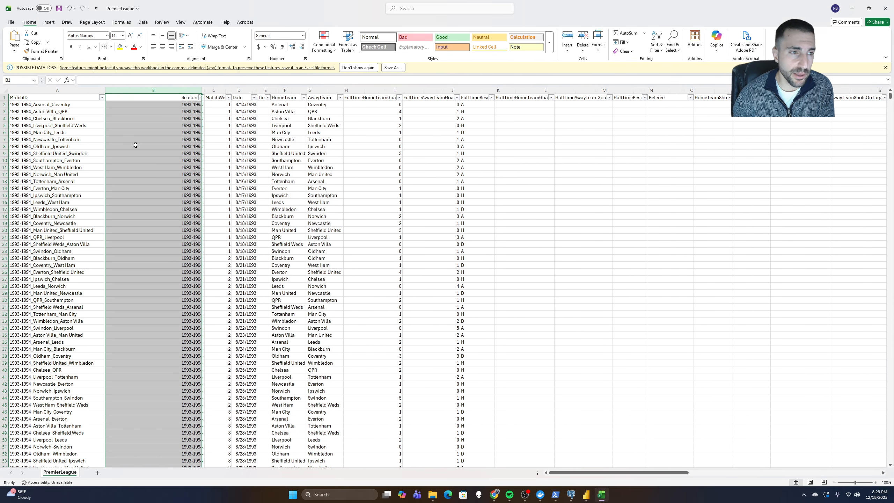
click(123, 104)
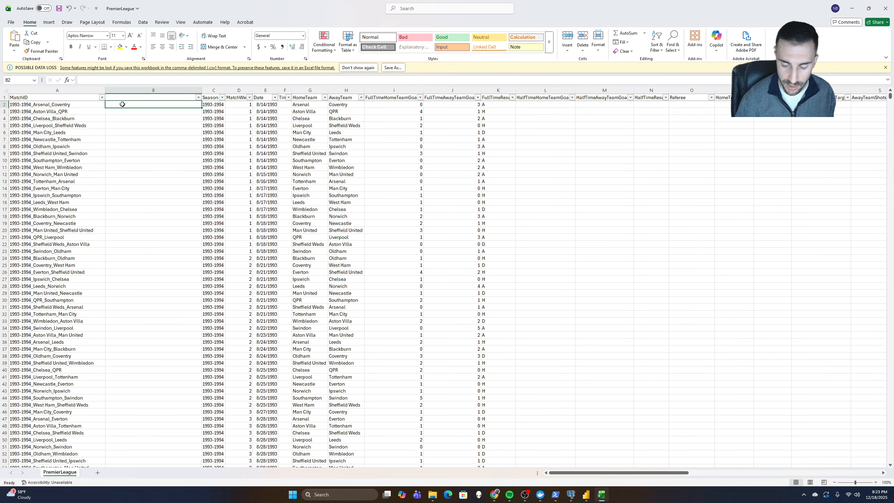
text(=)
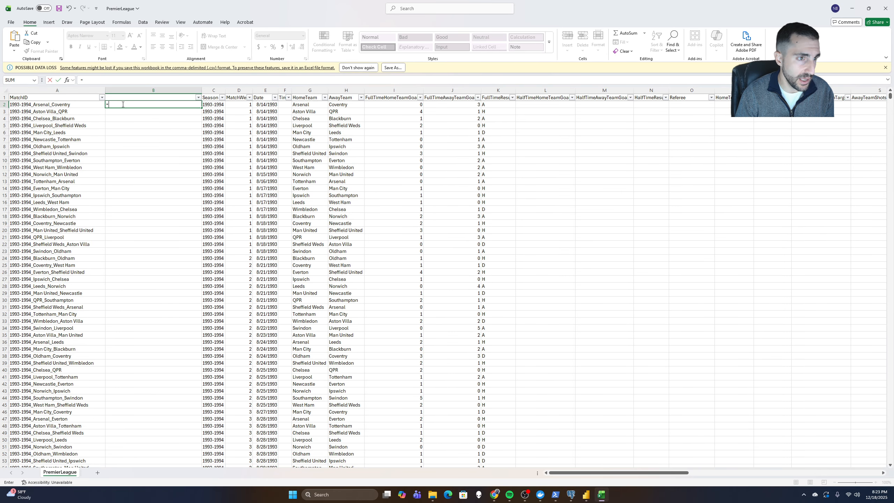
text(IF()
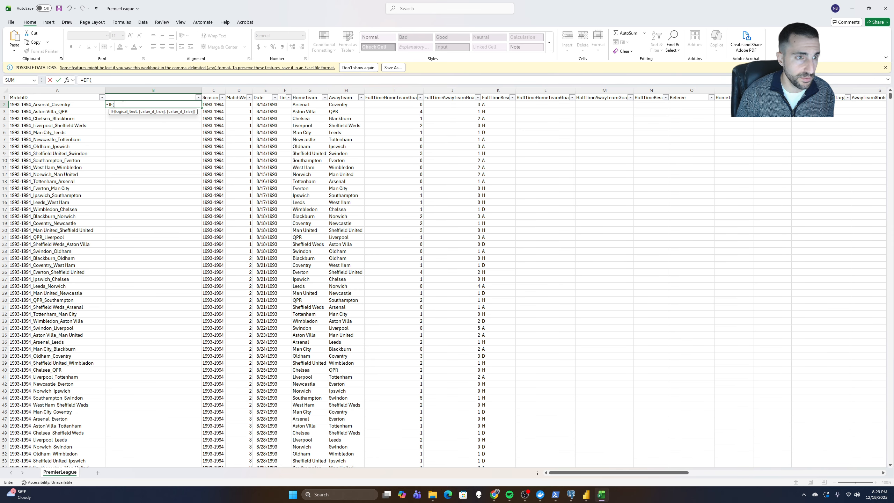
click(83, 106)
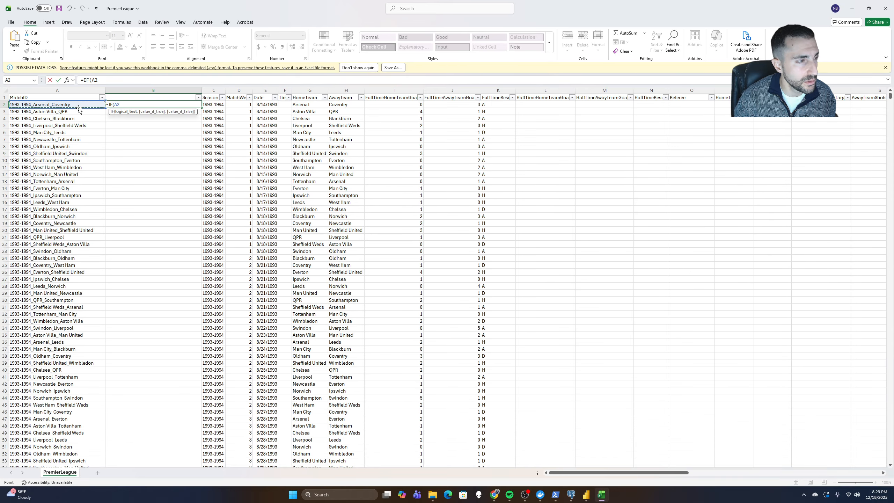
key(BackSpace)
key(BackSpace)
key(BackSpace)
key(BackSpace)
key(BackSpace)
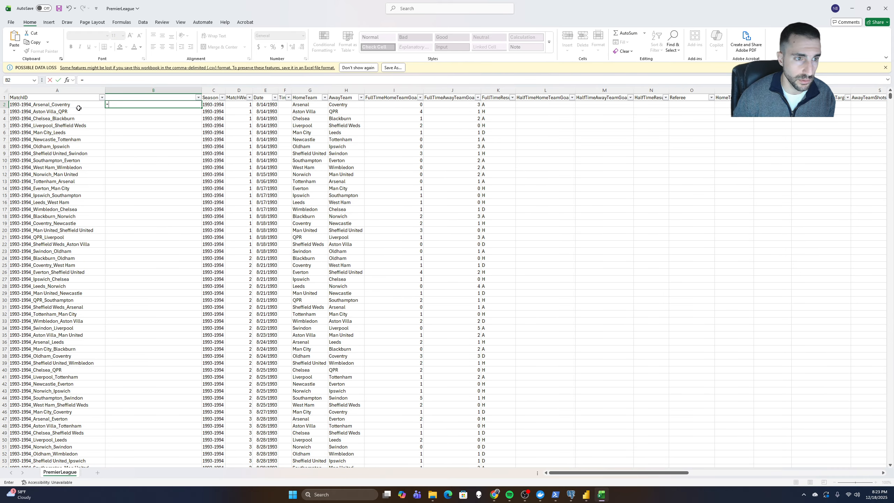
Complete the formula in B2 as =COUNTIF(A:A,A2) to count how often the first MatchID occurs in the MatchID column
text(COUNTIF()
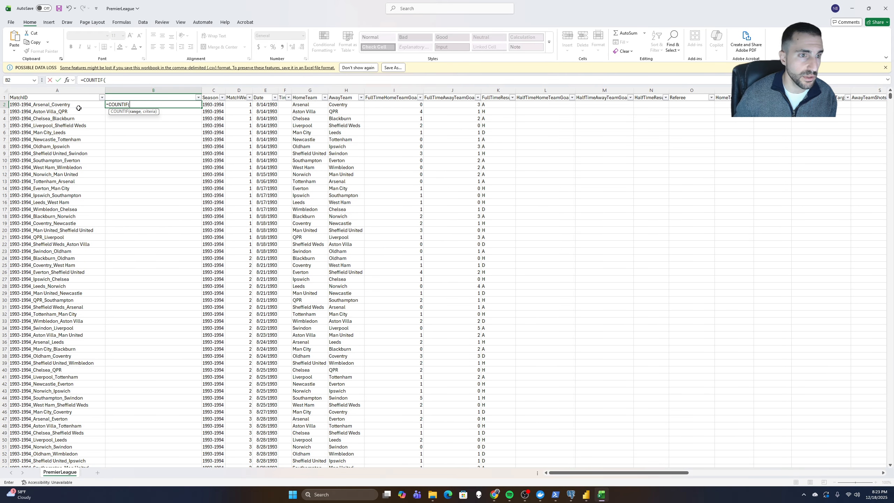
click(62, 91)
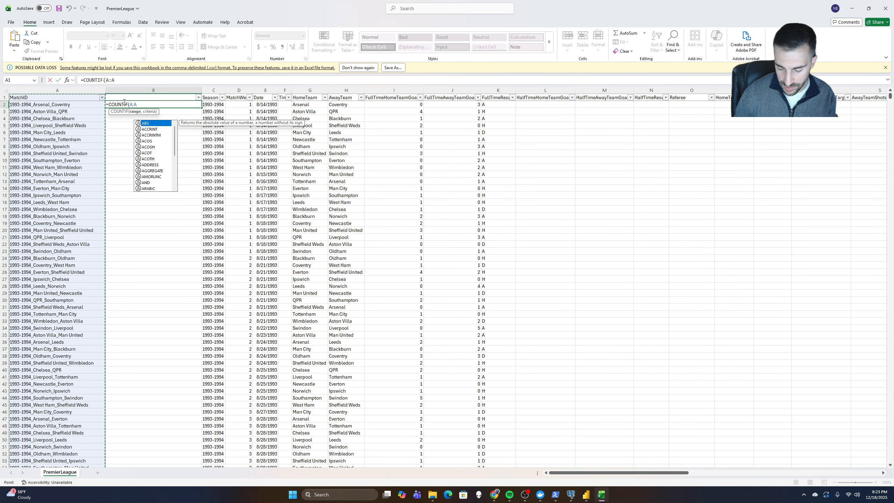
text(,)
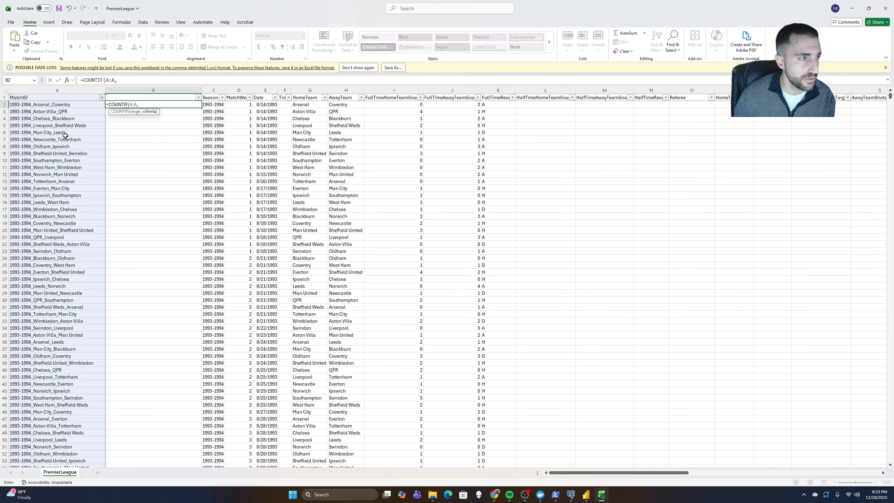
click(40, 105)
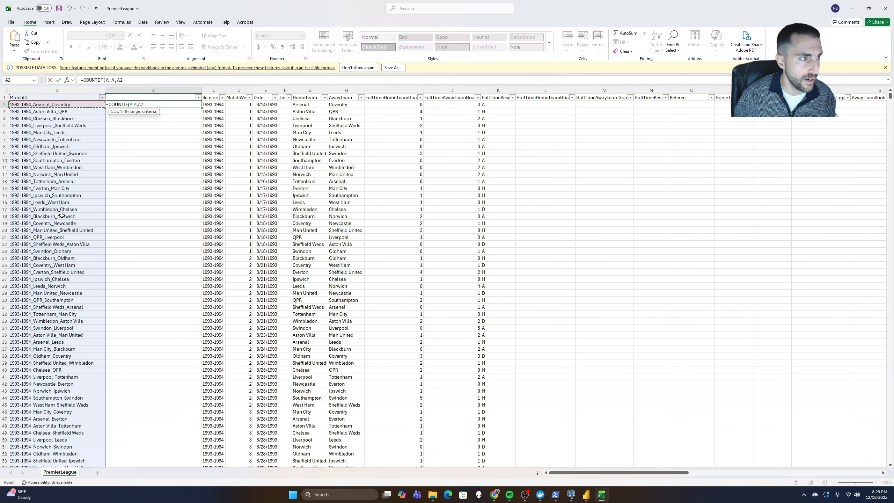
text())
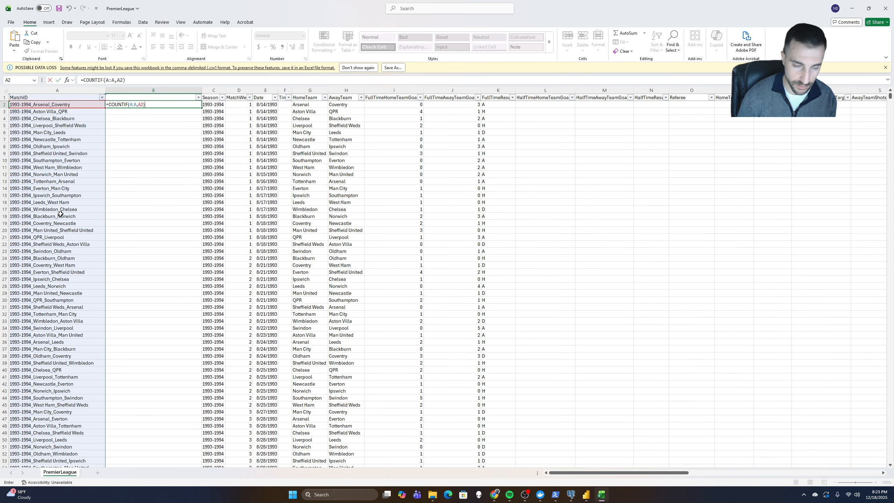
key(Return)
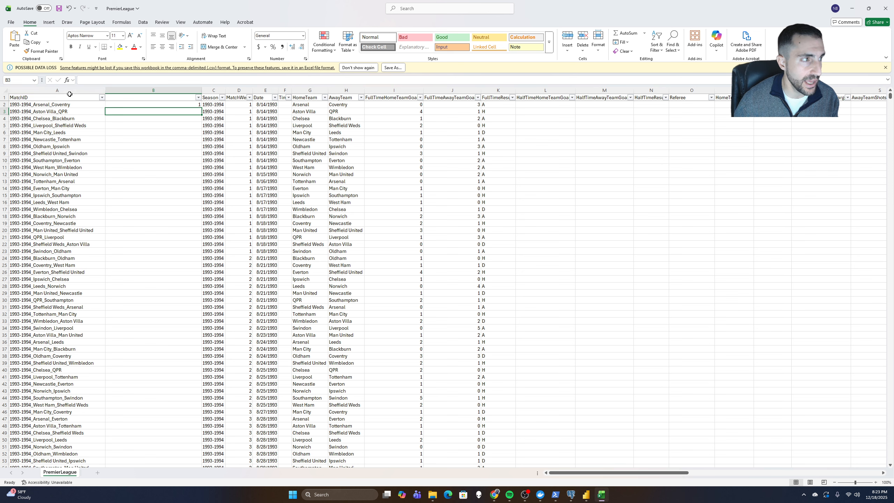
Fill the COUNTIF formula down for all match rows and replace the formulas with their values
click(70, 106)
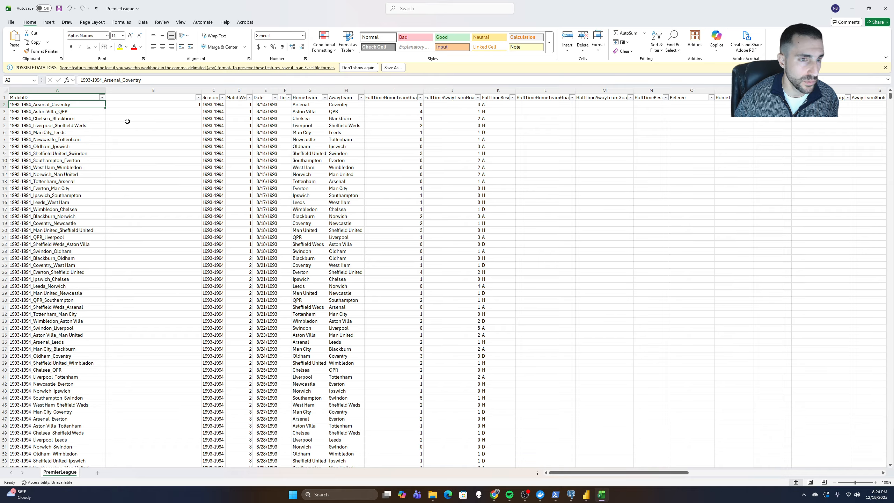
click(146, 106)
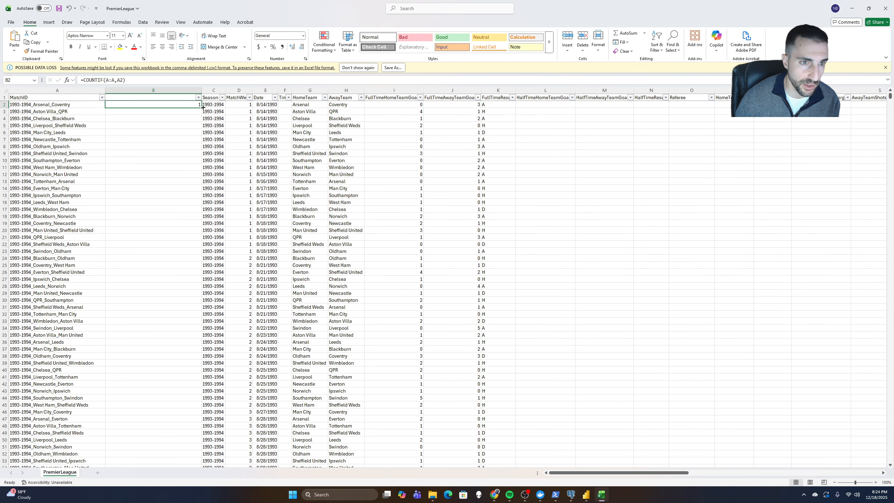
double_click(203, 108)
right_click(189, 160)
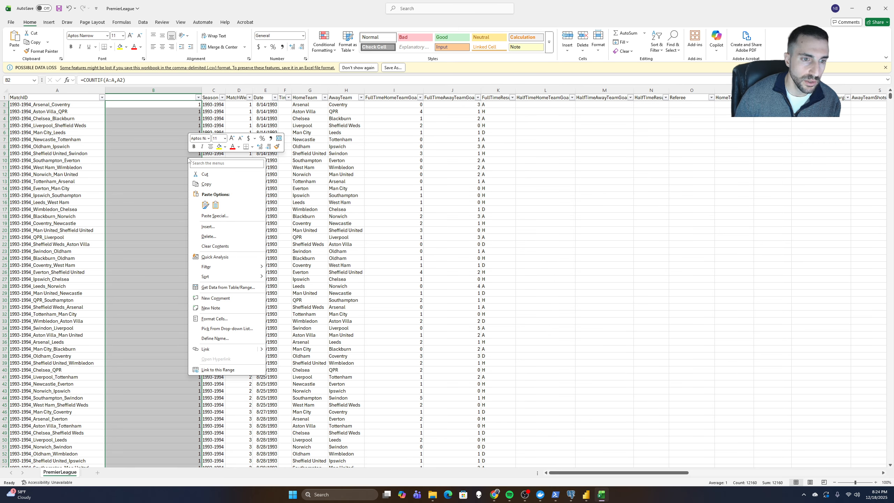
click(211, 185)
right_click(180, 148)
click(208, 194)
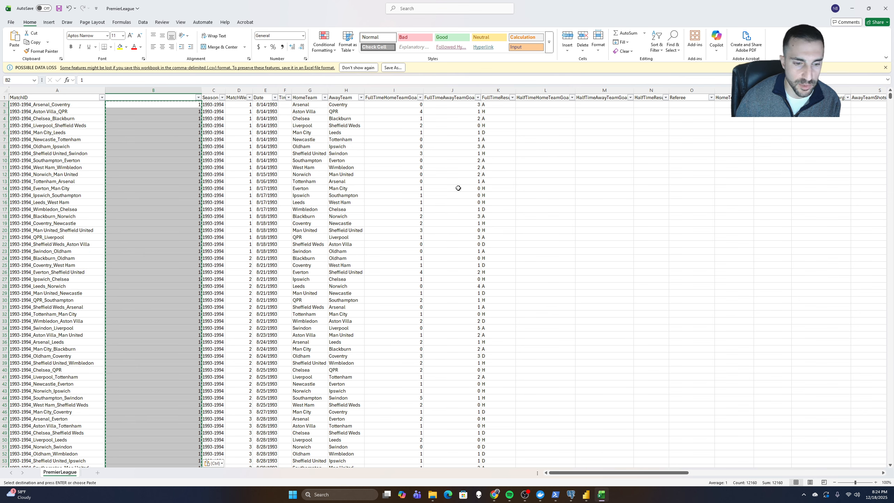
Check the extent of the MatchID data down to the last match, and inspect the distinct counts in the helper column's filter
click(35, 105)
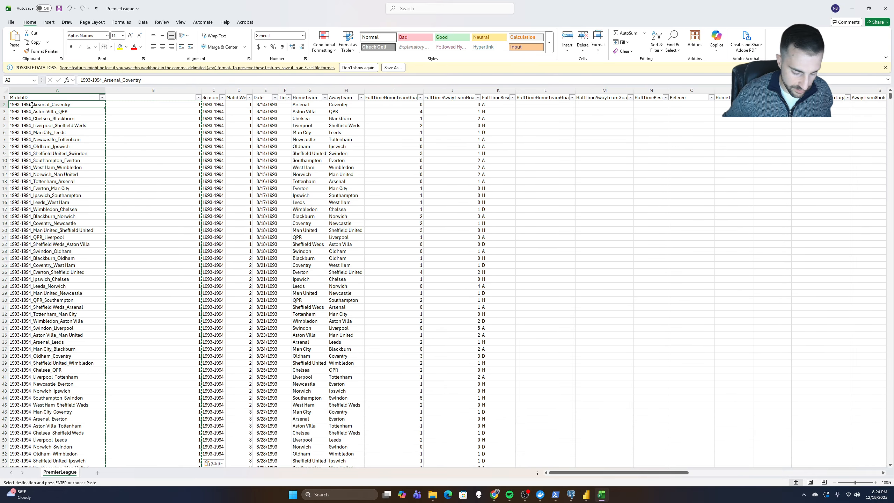
key(ctrl+shift+Down)
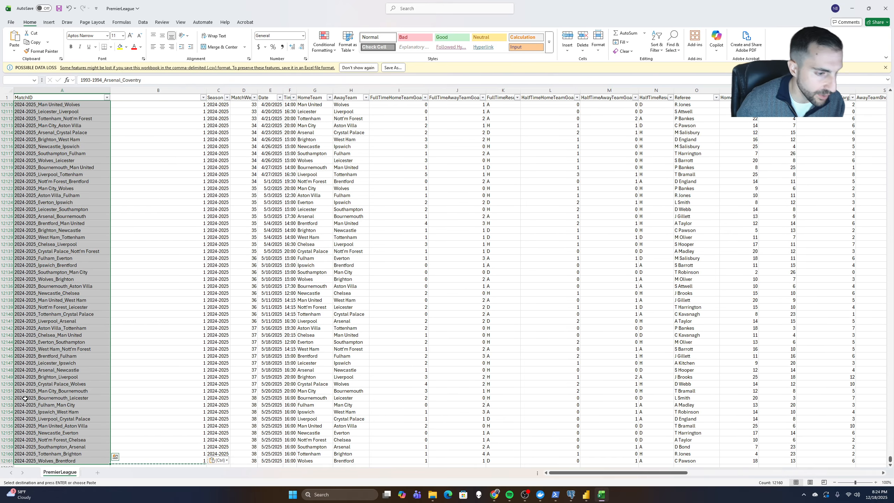
click(890, 463)
drag(890, 460, 891, 96)
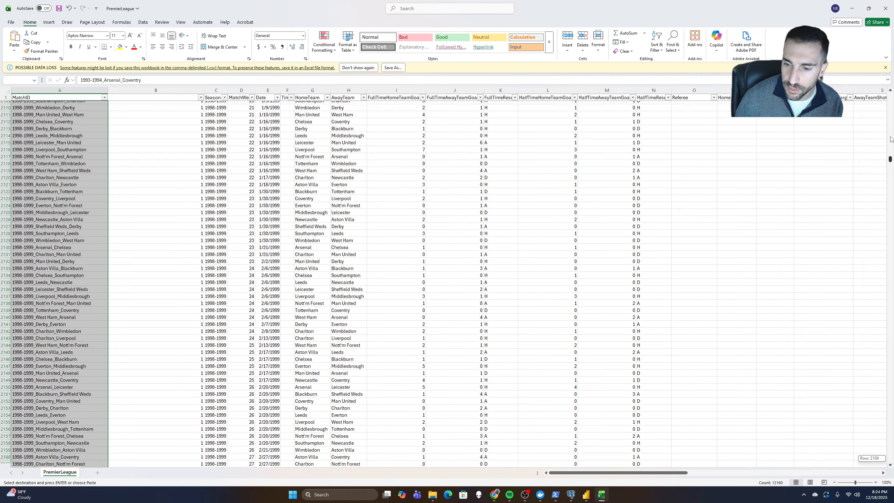
click(159, 124)
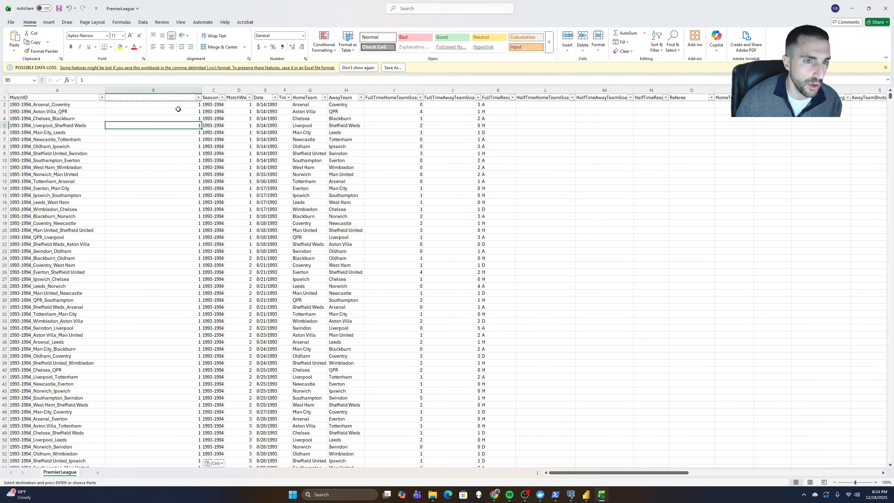
click(198, 97)
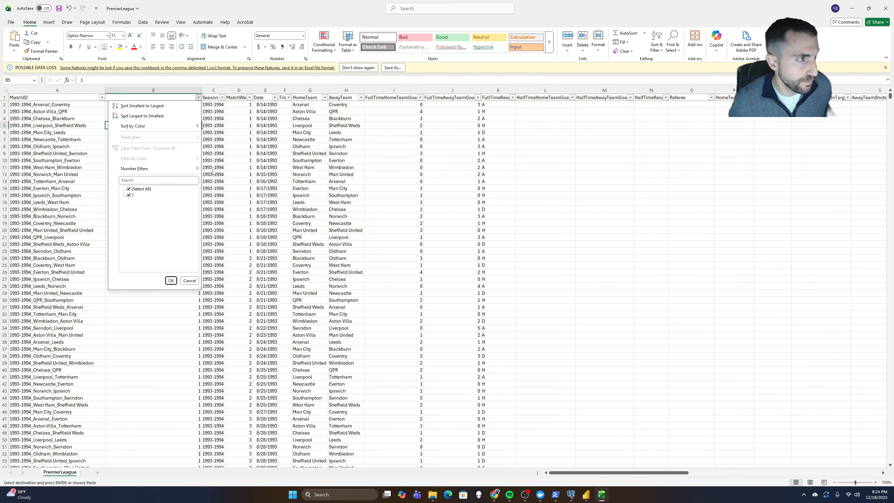
Delete the helper count column between MatchID and Season
click(148, 91)
right_click(147, 90)
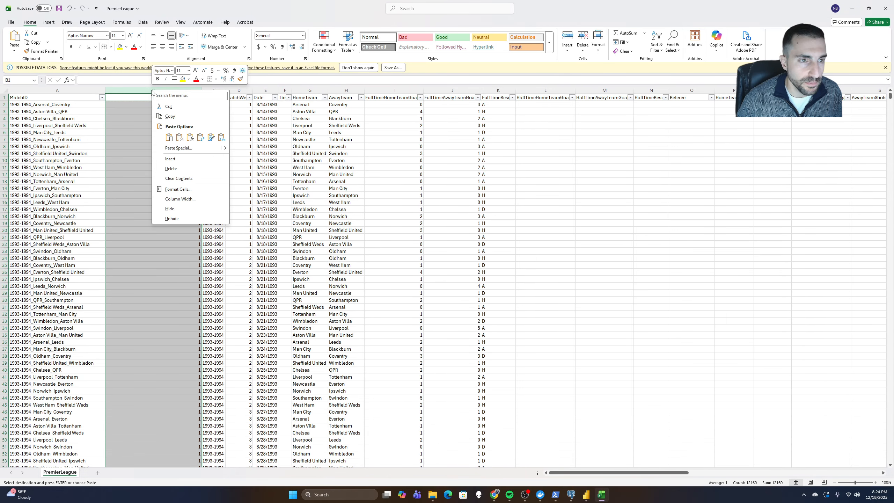
click(176, 177)
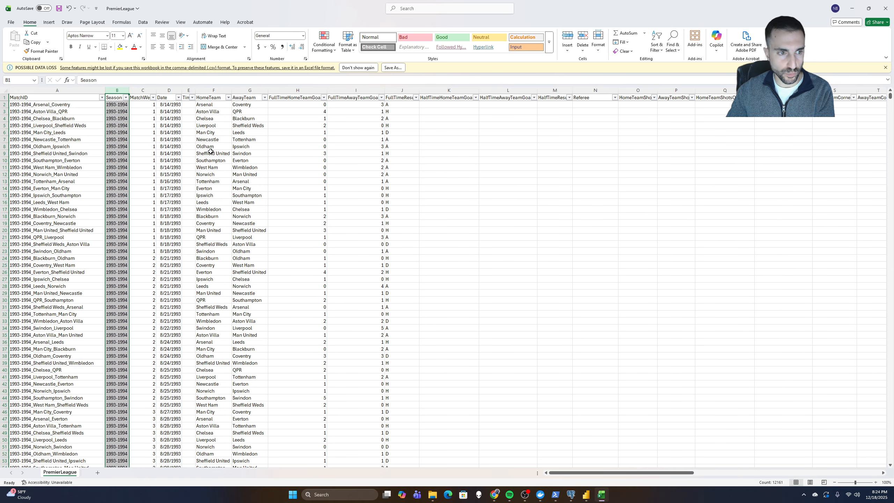
Examine the 1993-1994 match rows belonging to match weeks 1 and 2 and how their dates are spread within each week
click(169, 137)
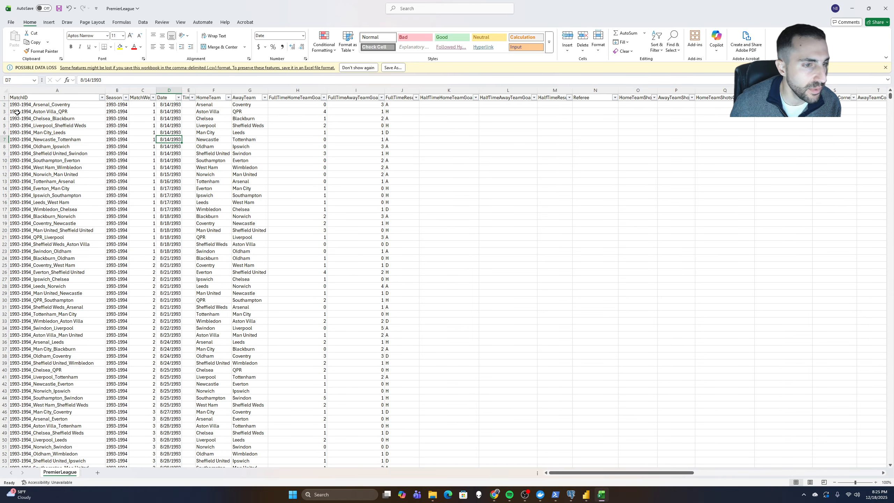
drag(3, 104, 3, 251)
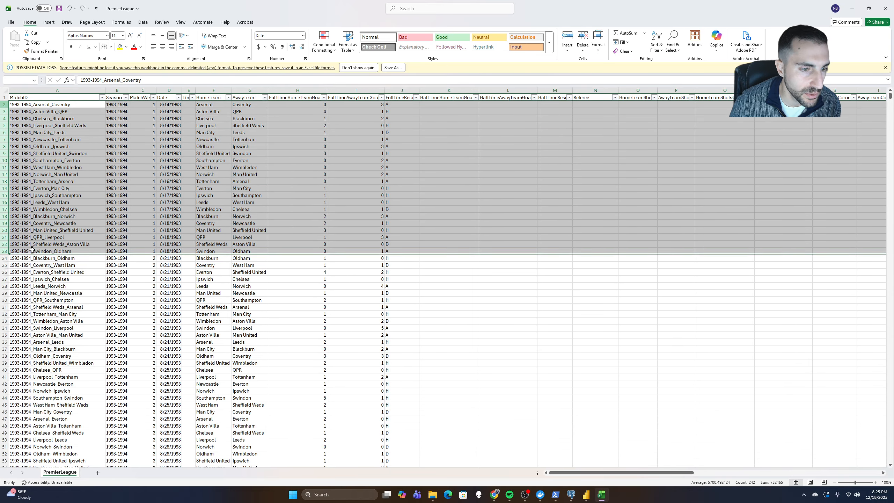
click(100, 212)
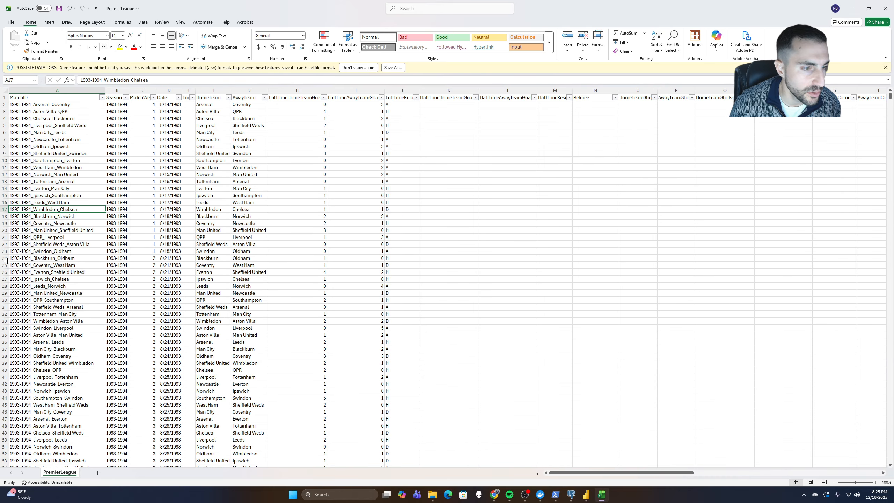
drag(2, 258, 12, 407)
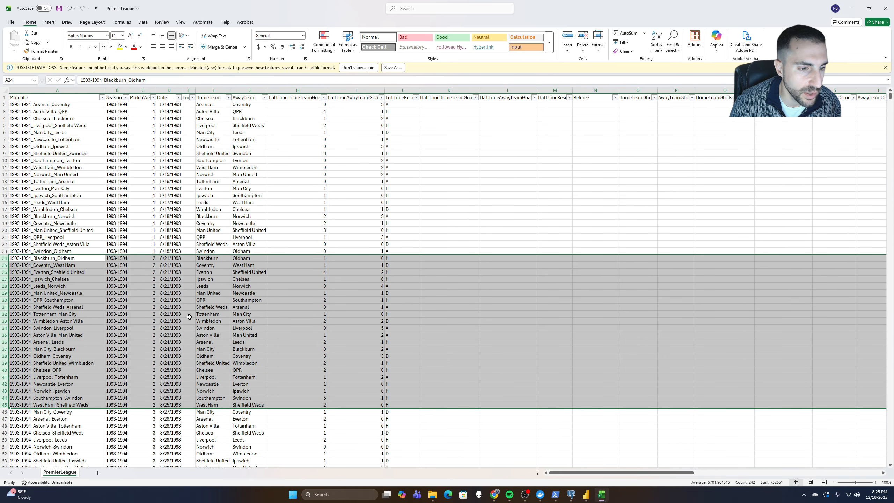
click(163, 294)
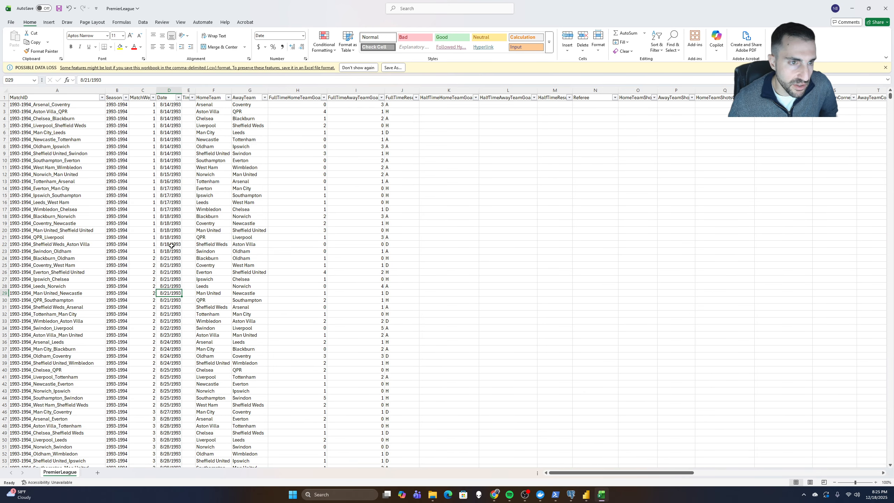
drag(169, 105, 170, 188)
click(171, 258)
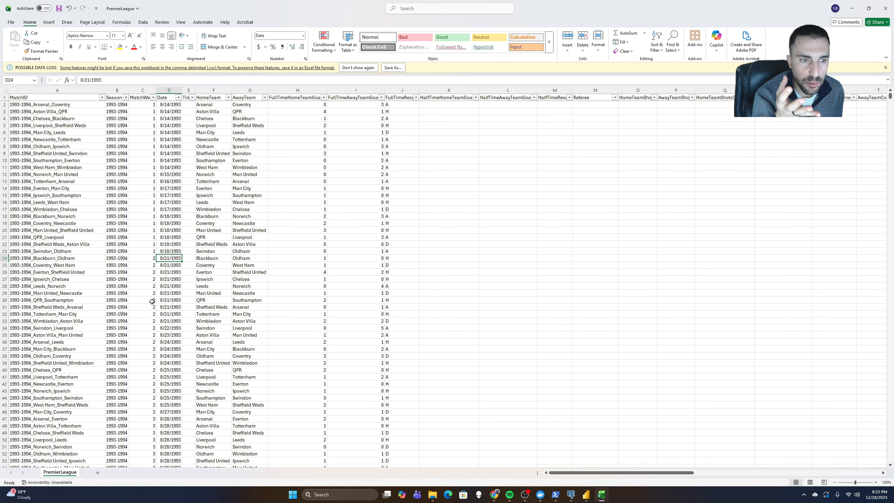
click(169, 174)
click(169, 169)
click(170, 182)
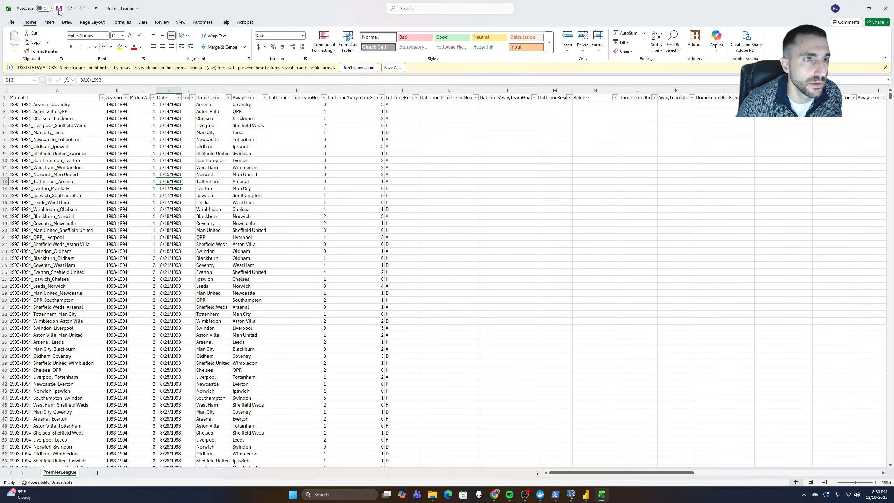
click(11, 21)
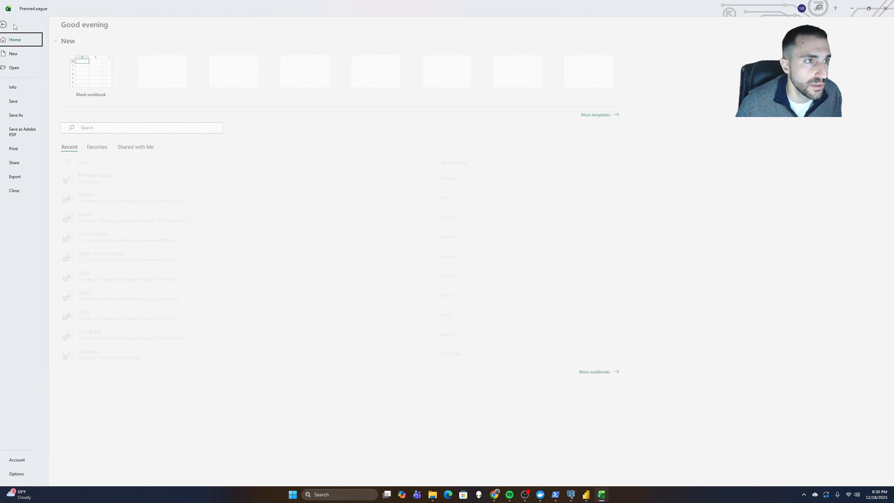
click(21, 116)
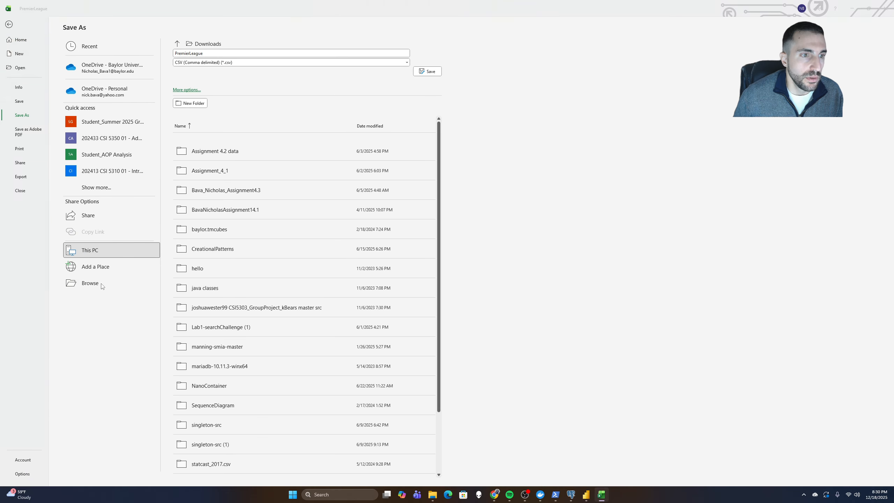
click(102, 286)
drag(269, 8, 315, 120)
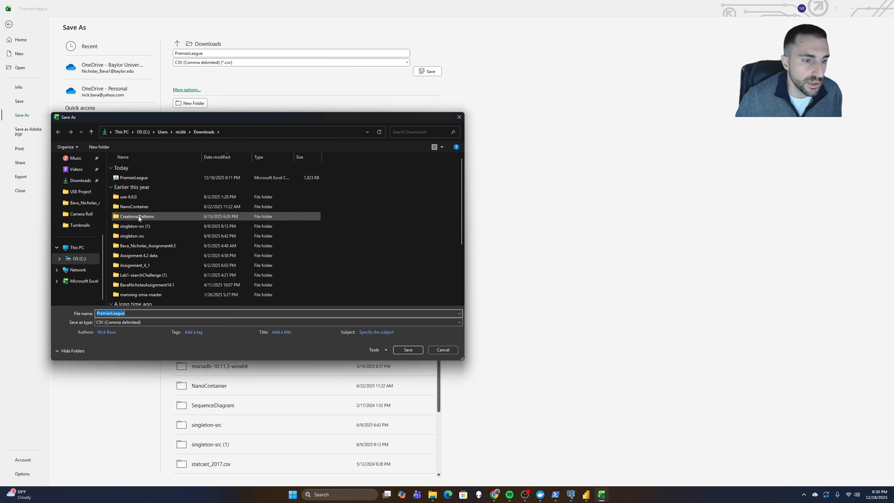
click(459, 117)
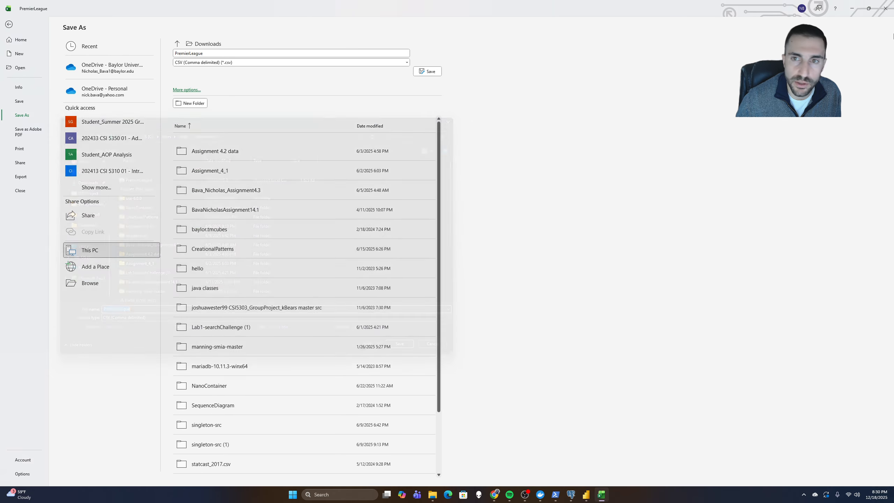
click(8, 24)
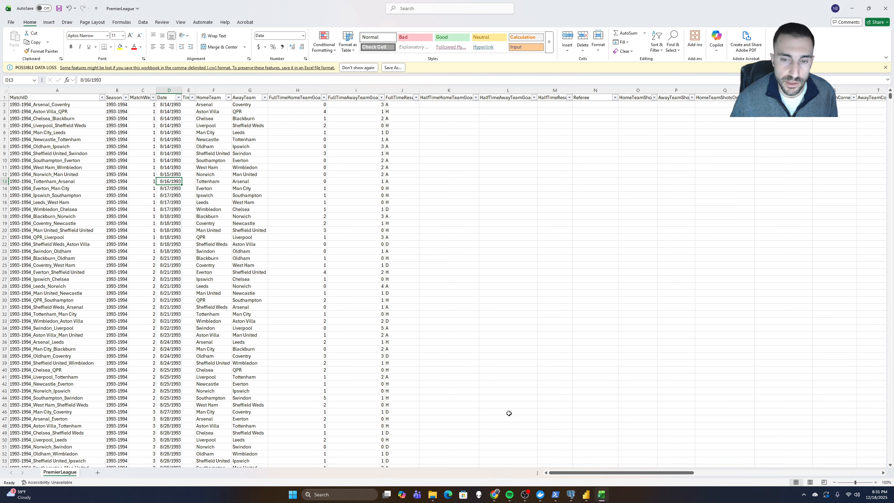
Switch to pgAdmin 4 to look at the PremierLeague server's postgres database and query editor, and return to the Excel workbook
mouse_move(565, 498)
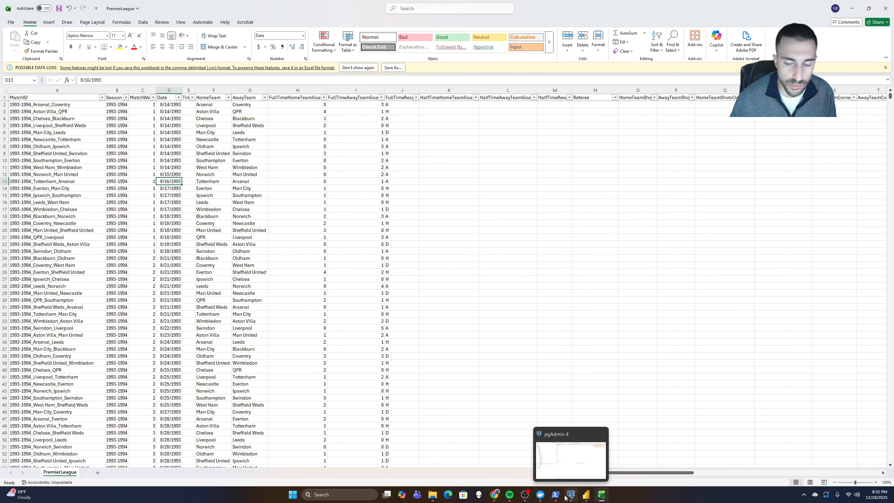
click(570, 496)
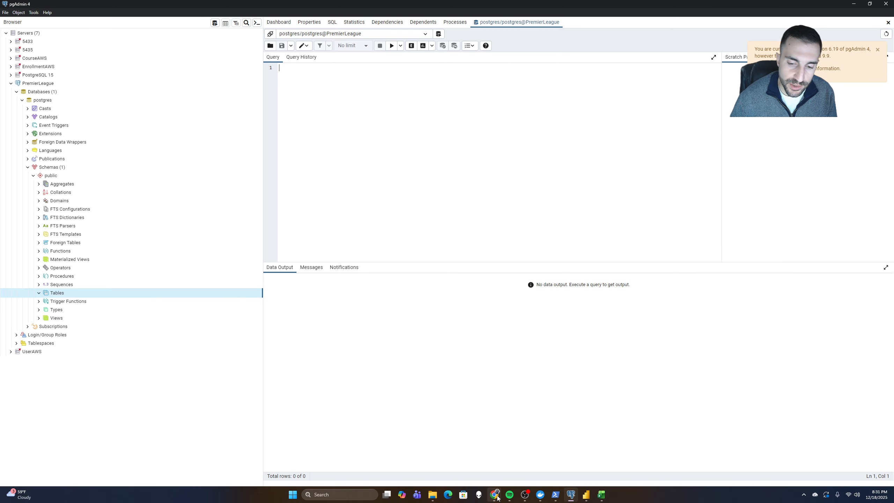
mouse_move(498, 498)
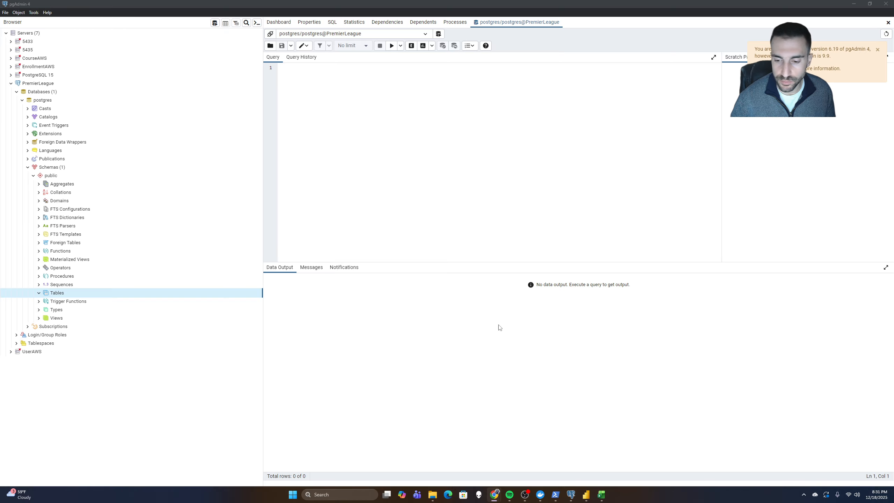
click(601, 495)
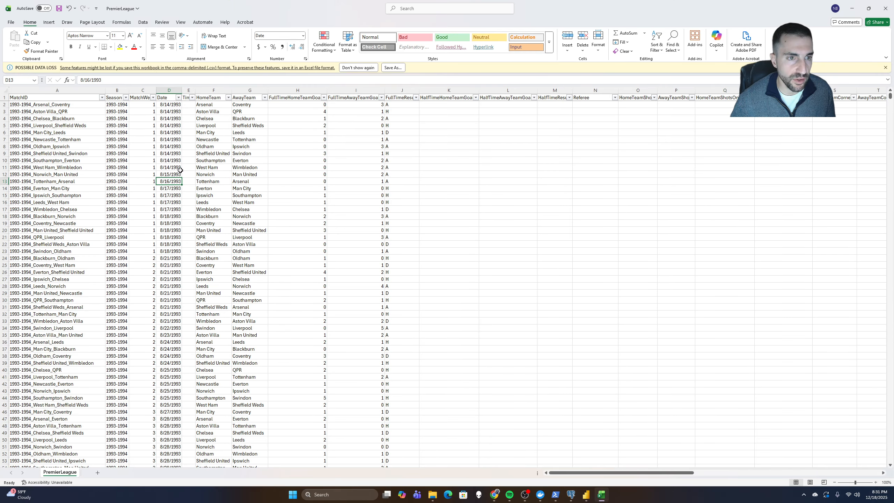
Widen the FullTimeHomeTeamGoals and FullTimeAwayTeamGoals columns to fit their headers, and select the whole header row starting from MatchID
drag(12, 98, 363, 98)
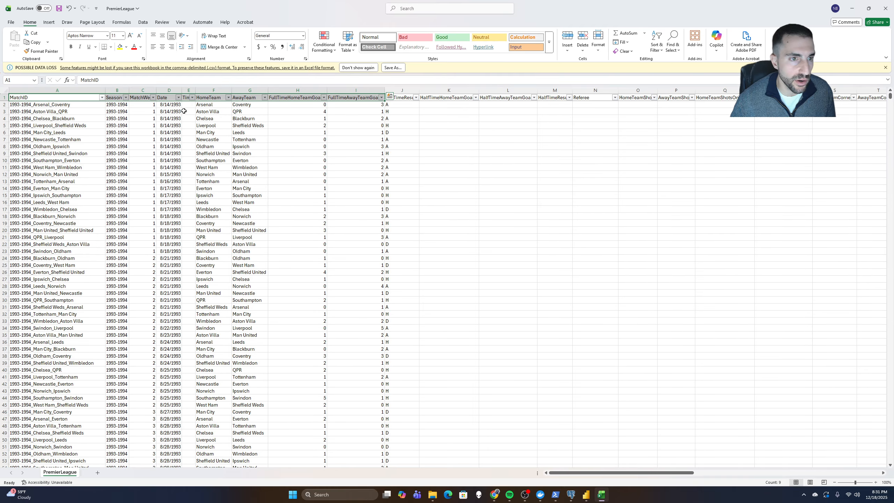
click(164, 95)
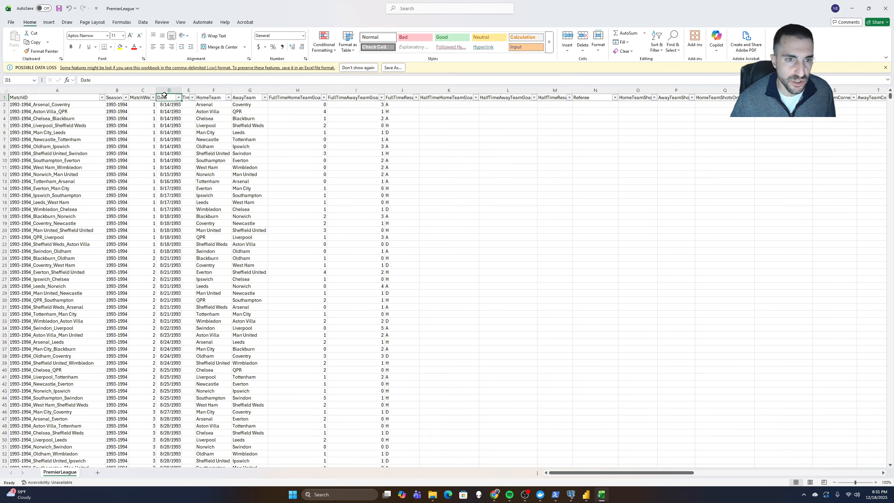
click(298, 97)
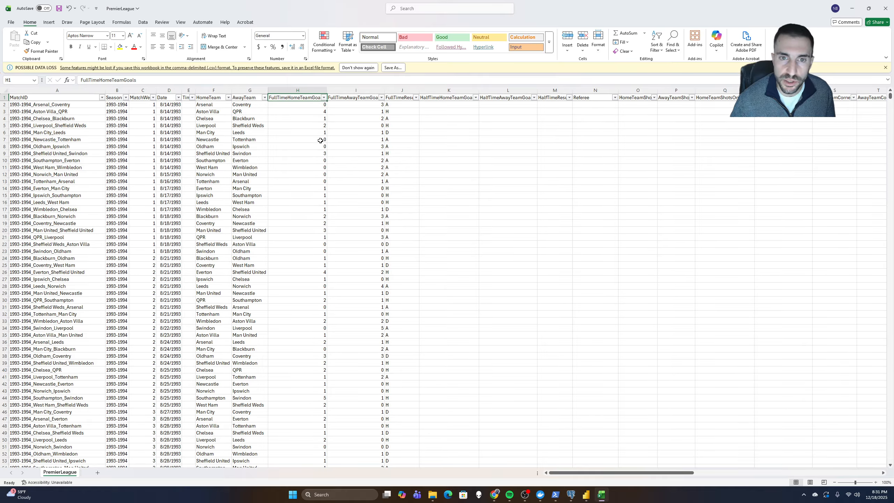
double_click(327, 91)
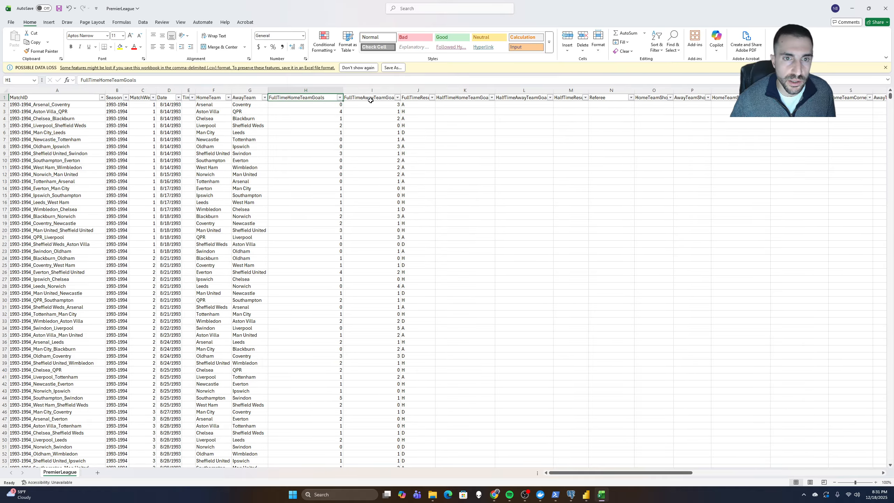
double_click(401, 90)
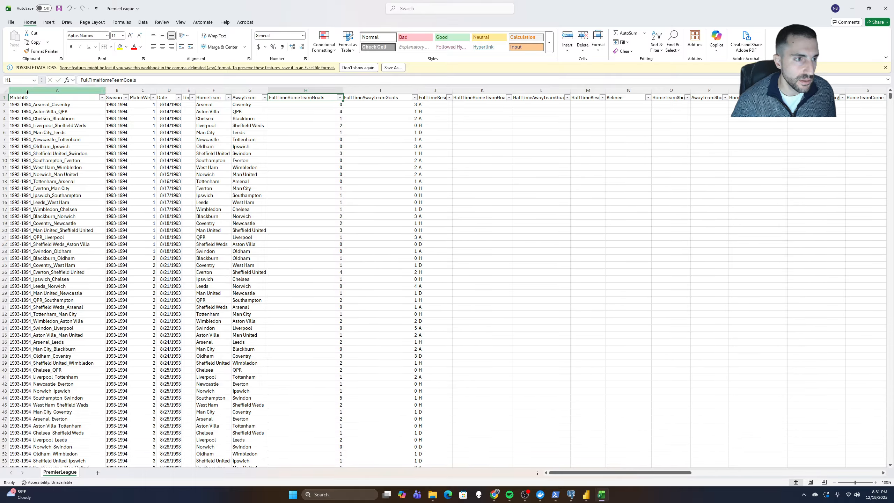
drag(30, 96, 892, 79)
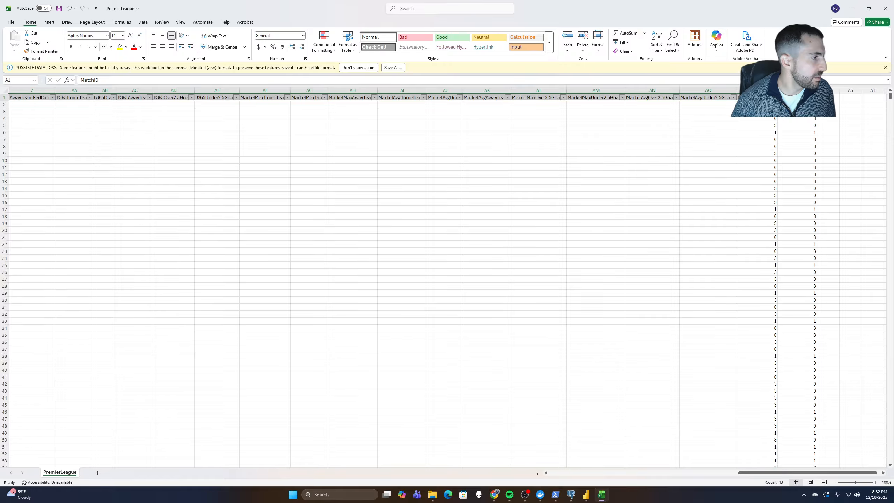
Switch to the browser showing the Claude chat with PremierLeague.csv attached, and maximize its window
key(alt+Tab)
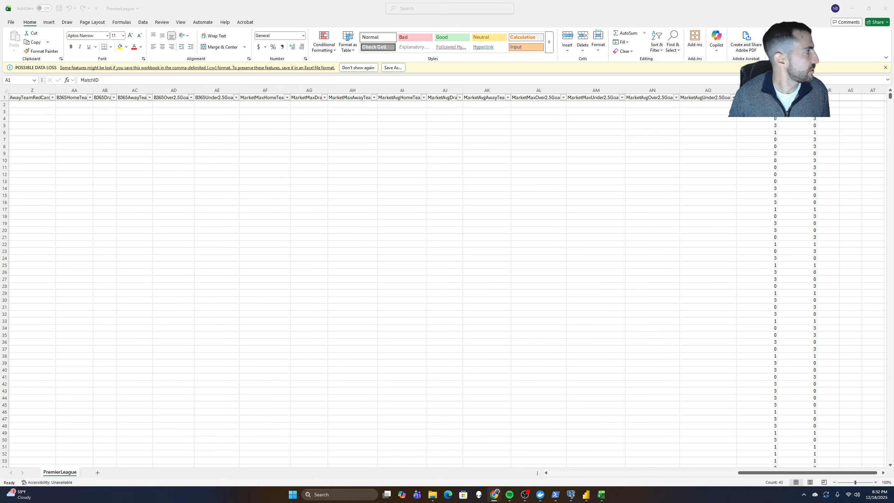
drag(331, 502, 336, 97)
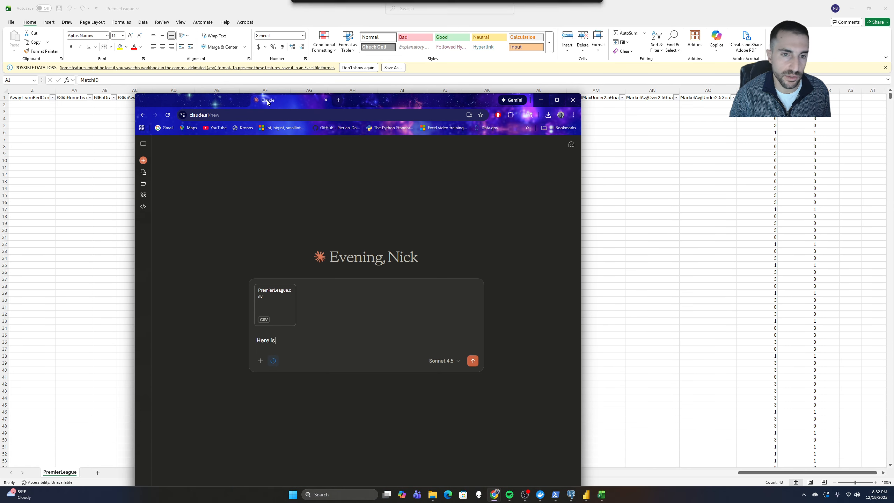
click(556, 100)
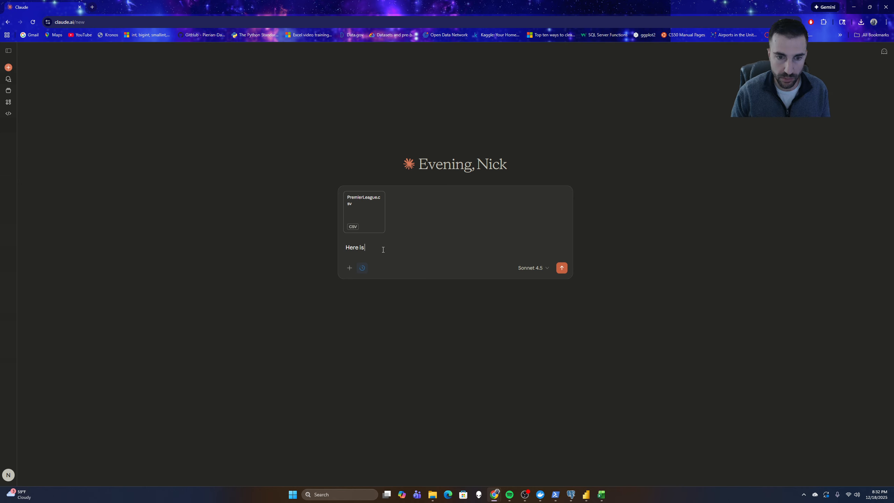
Ask Claude for a CREATE TABLE statement with all column headers for importing the csv into PostgreSQL, choosing types from the data or common sense
text(a cs)
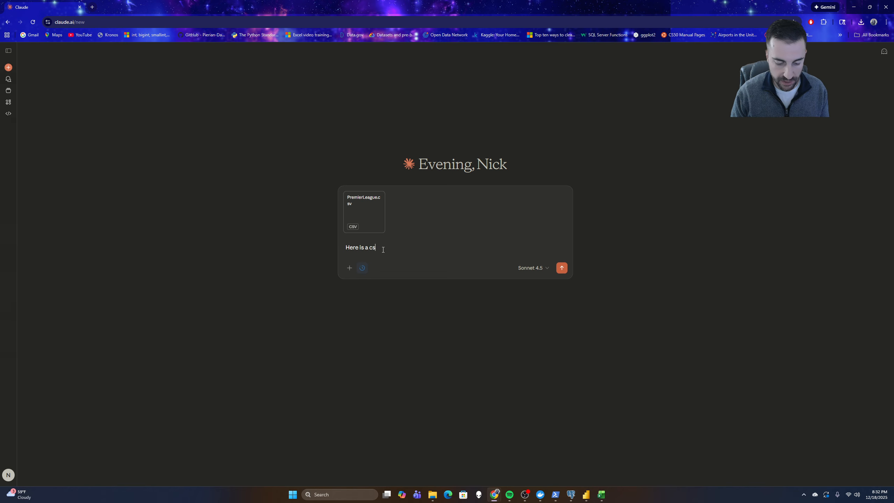
text(v file t)
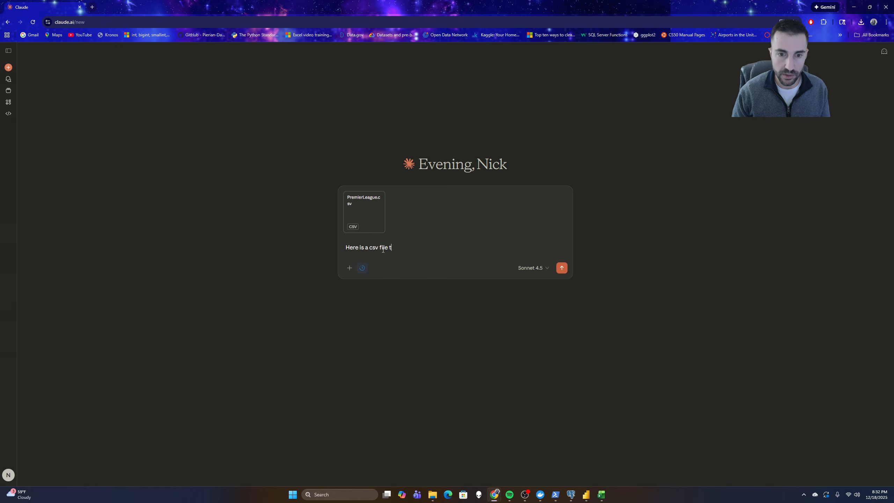
text(hat I would like to impo)
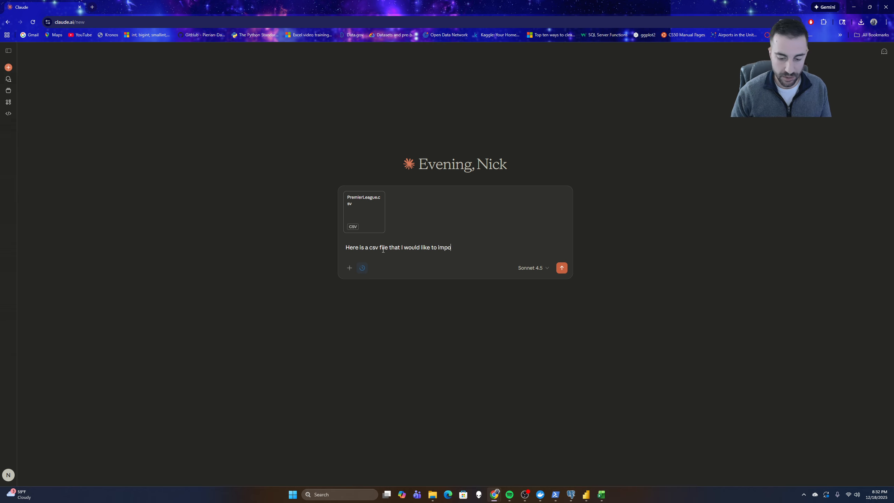
text(trt into a Pos)
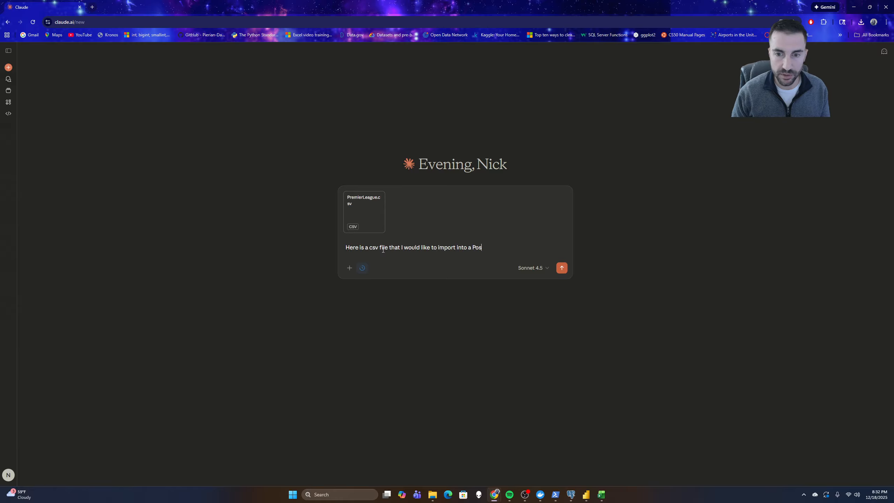
text(tgreSQL)
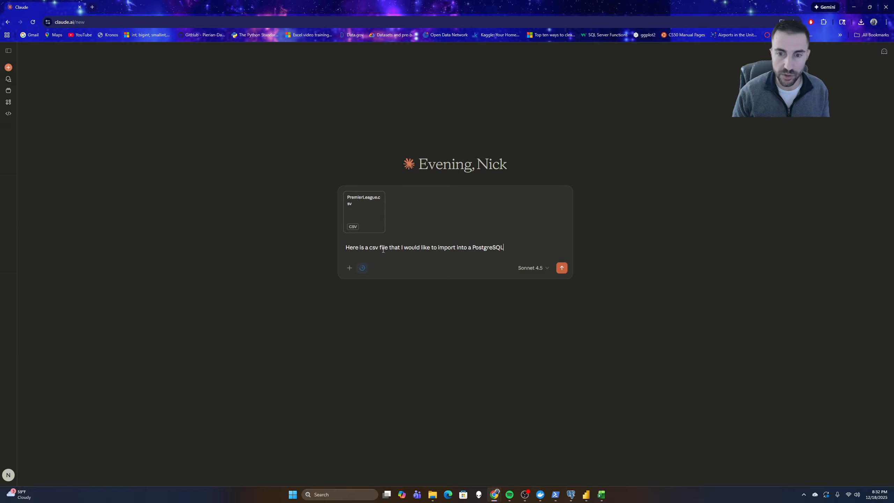
text( database/)
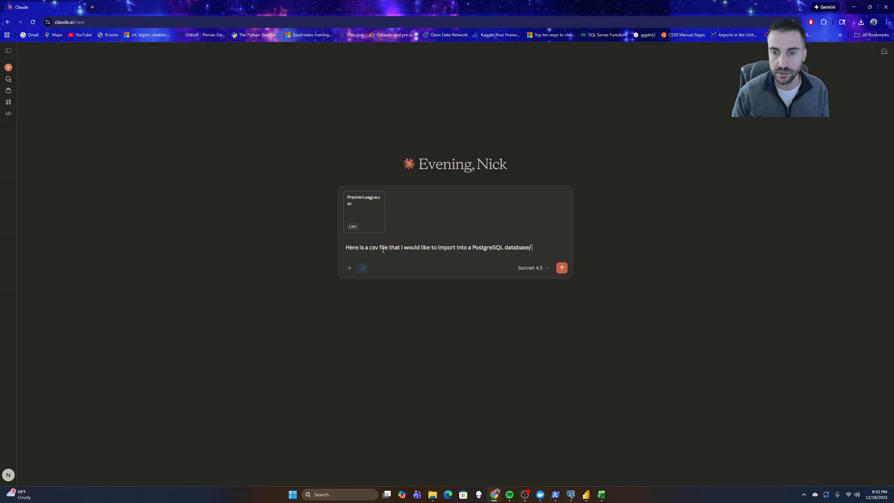
text( Please give me)
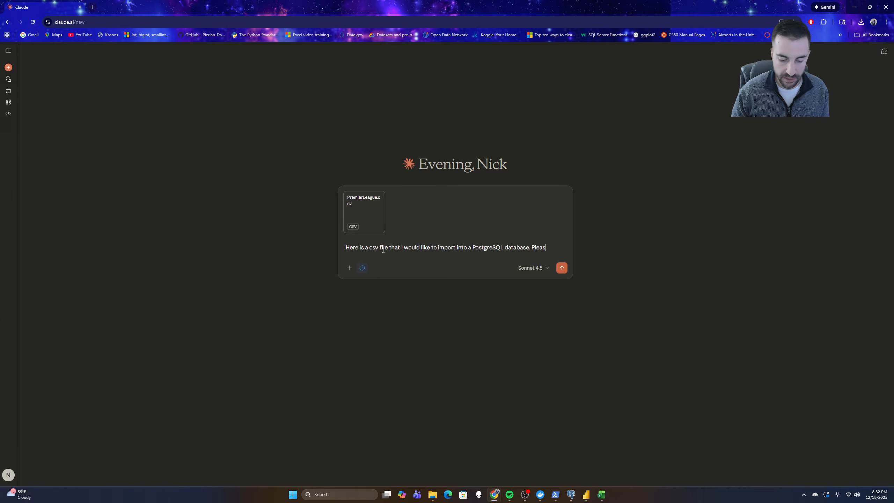
text( a CREATE TABLE)
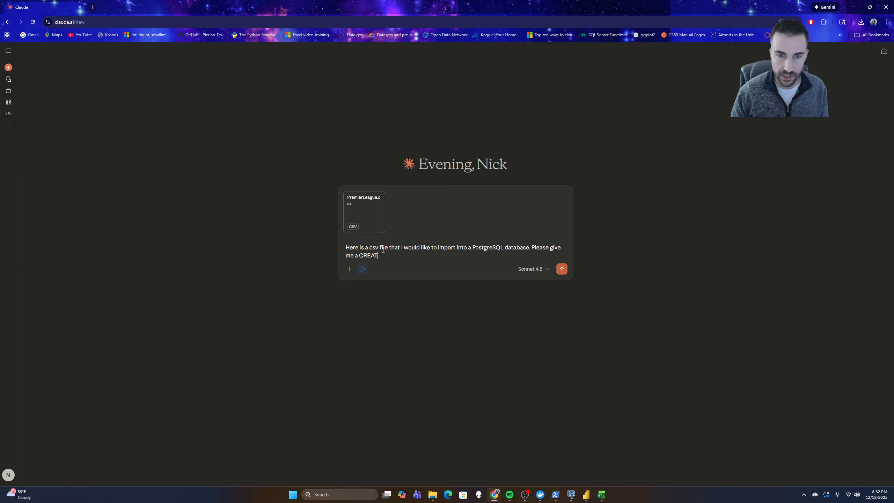
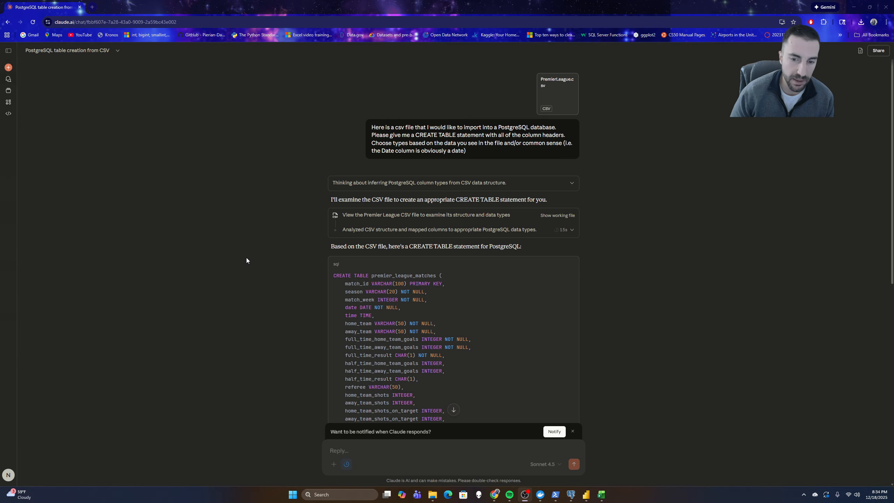
Review the column names and data types in the generated CREATE TABLE premier_league_matches statement, down to the key design decisions
scroll(259, 266, down, 3)
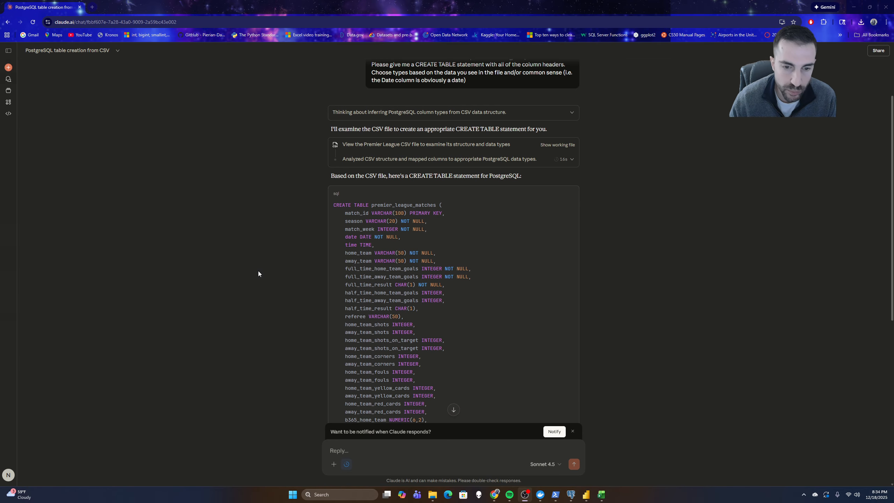
scroll(257, 272, down, 4)
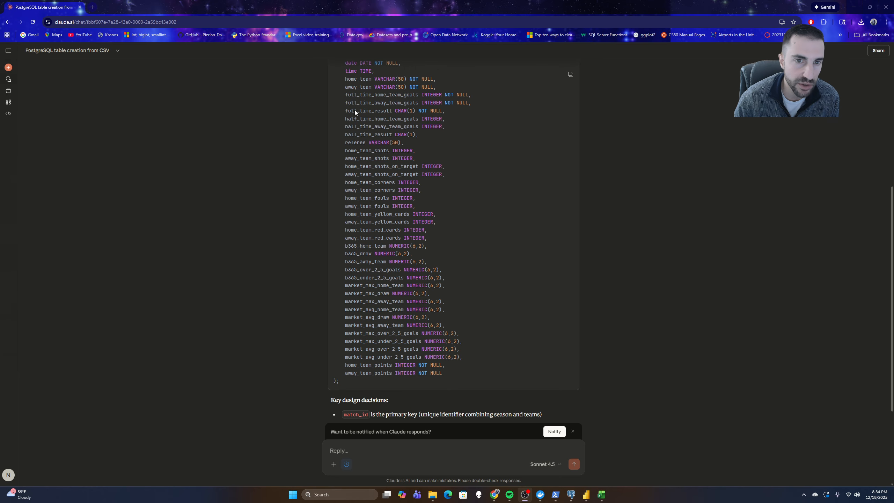
scroll(372, 77, up, 3)
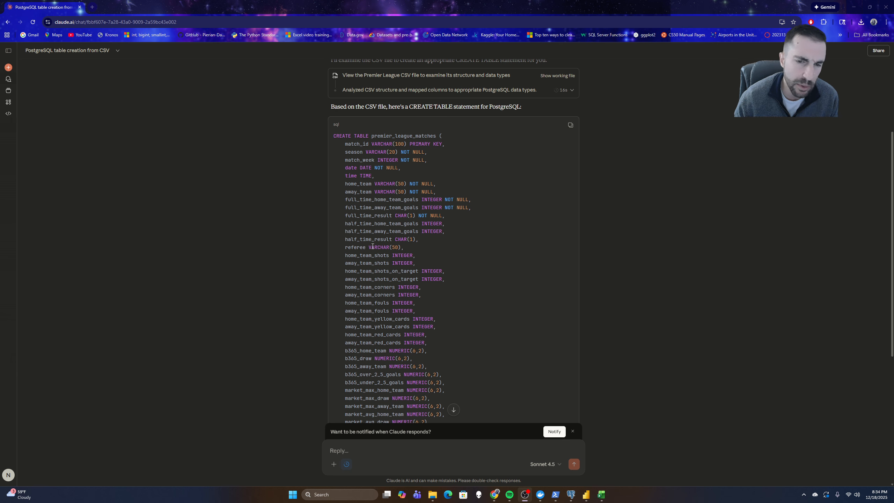
scroll(365, 249, down, 1)
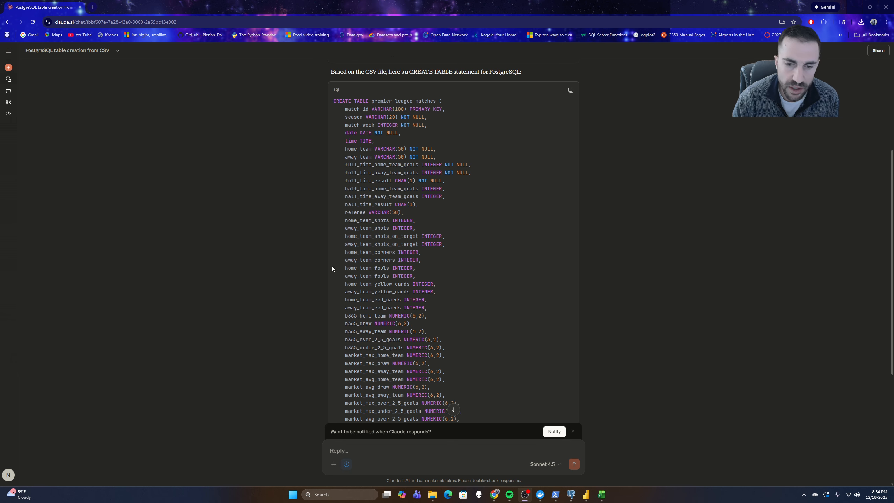
scroll(336, 272, down, 1)
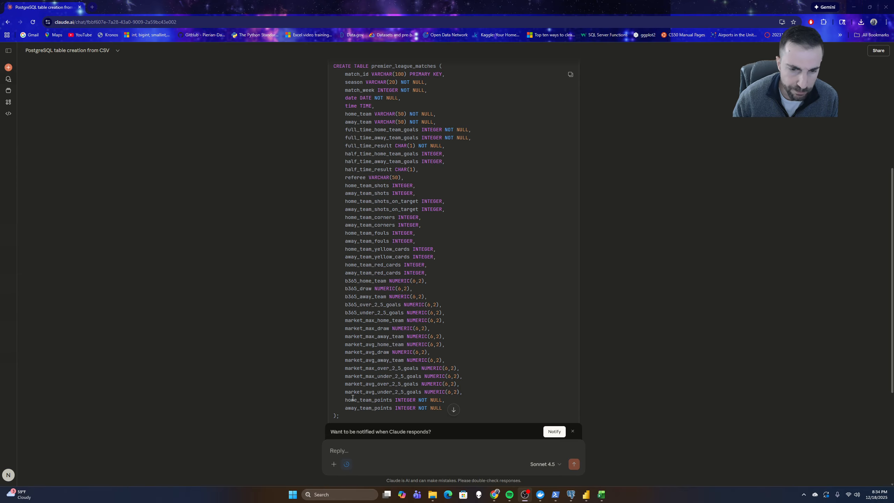
scroll(341, 393, down, 1)
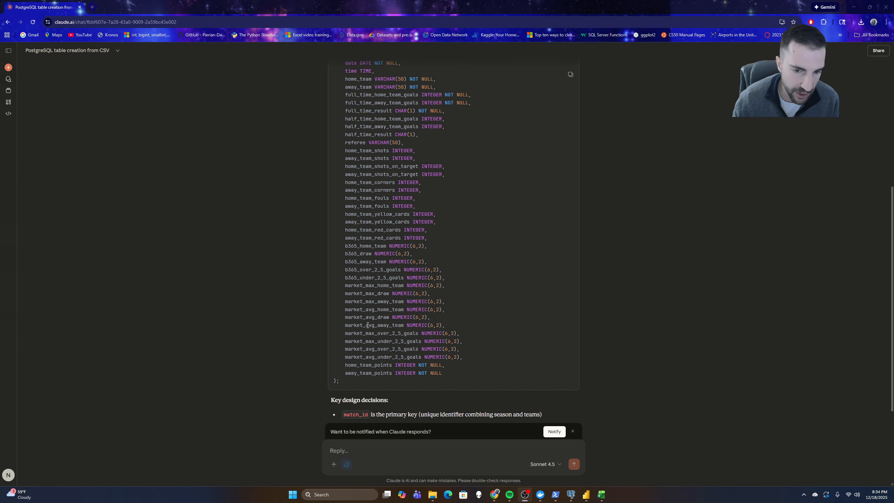
scroll(370, 323, up, 2)
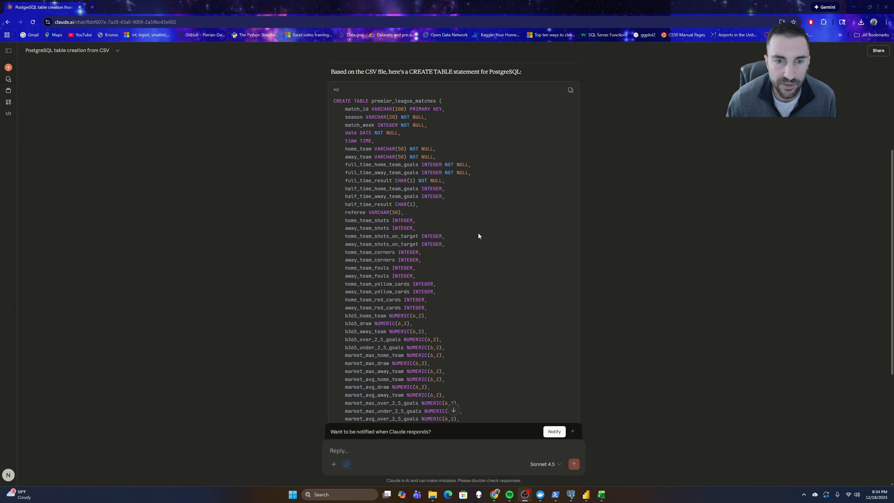
scroll(479, 234, down, 1)
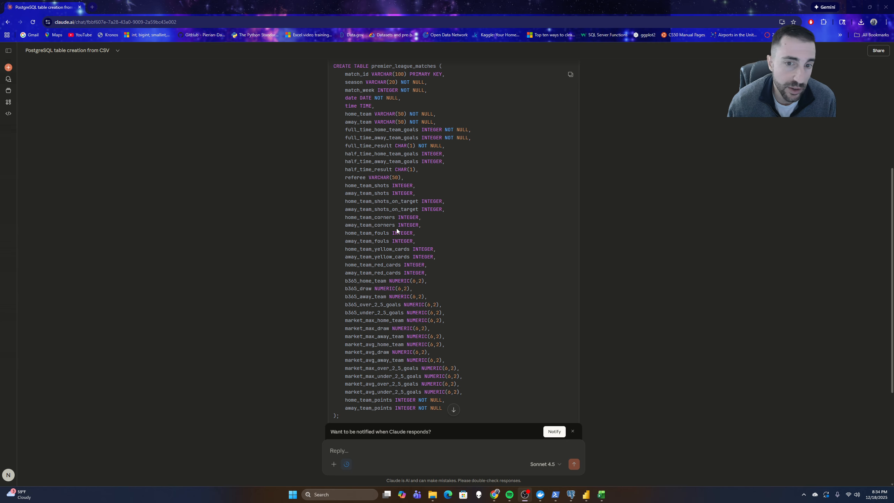
scroll(397, 230, down, 1)
scroll(396, 228, down, 3)
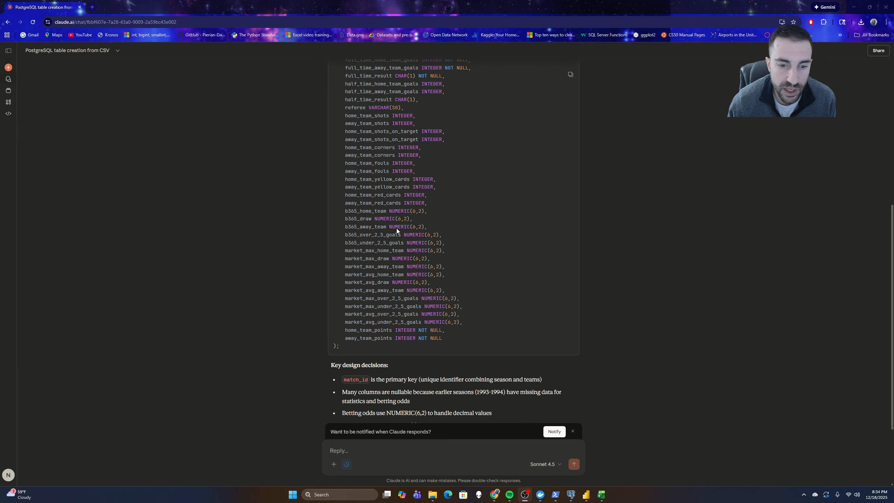
scroll(396, 228, up, 3)
scroll(563, 81, up, 2)
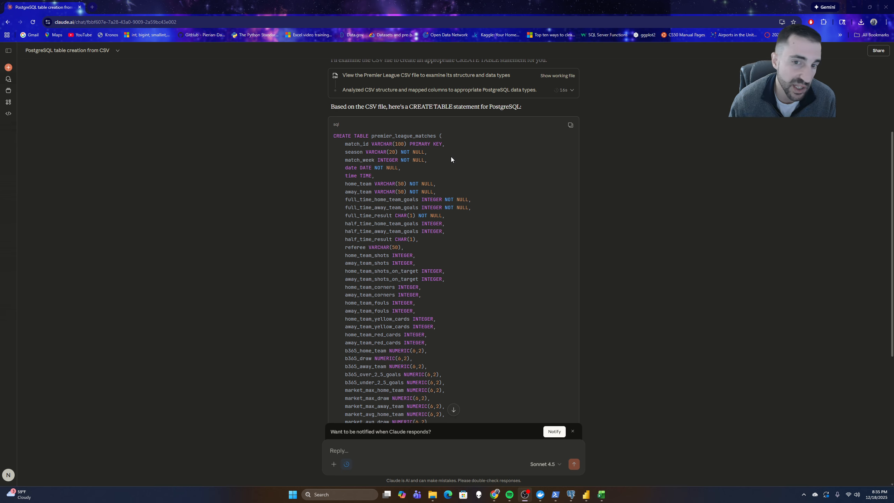
Copy the generated CREATE TABLE statement from Claude and paste it into the PremierLeague query editor in pgAdmin
click(571, 125)
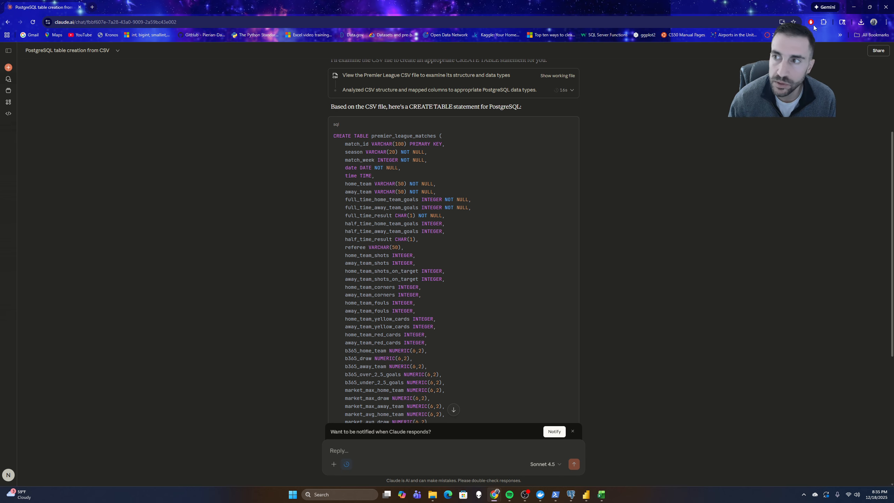
click(857, 9)
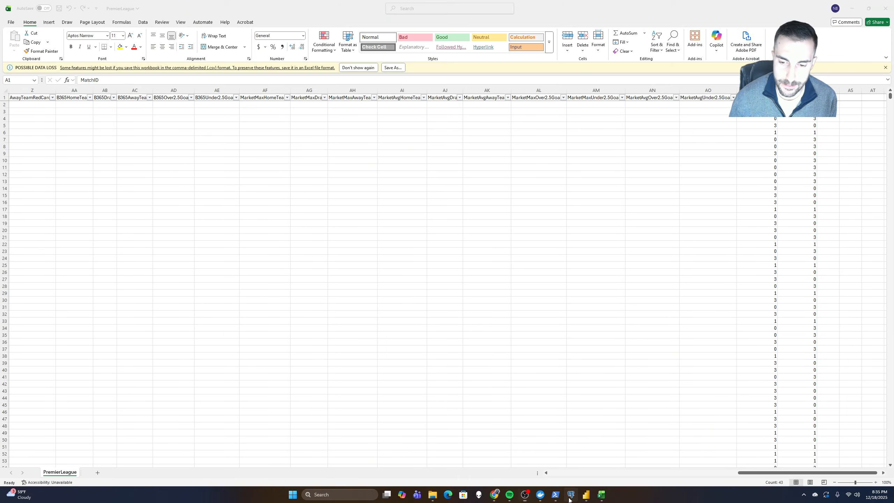
click(571, 495)
right_click(57, 299)
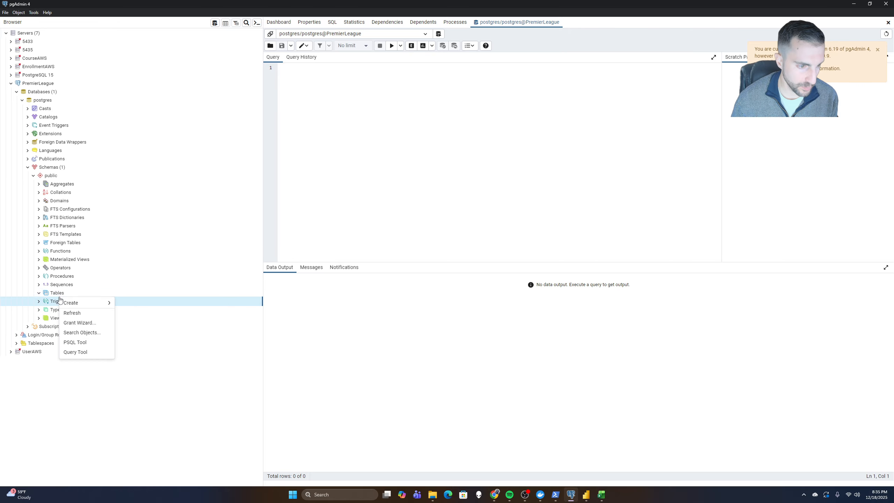
right_click(58, 294)
right_click(57, 293)
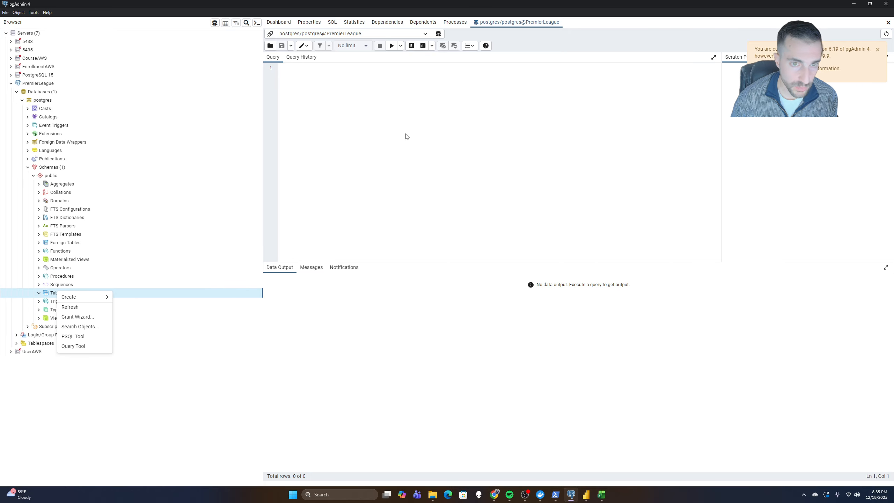
click(317, 73)
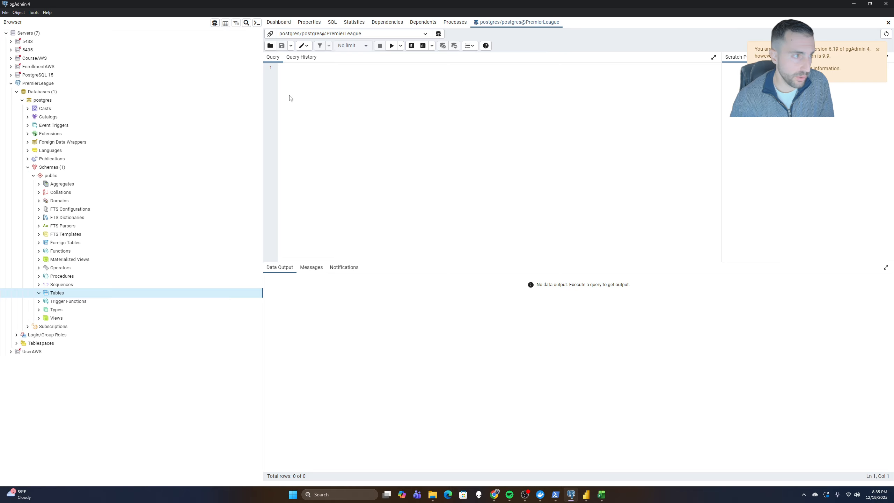
key(ctrl+v)
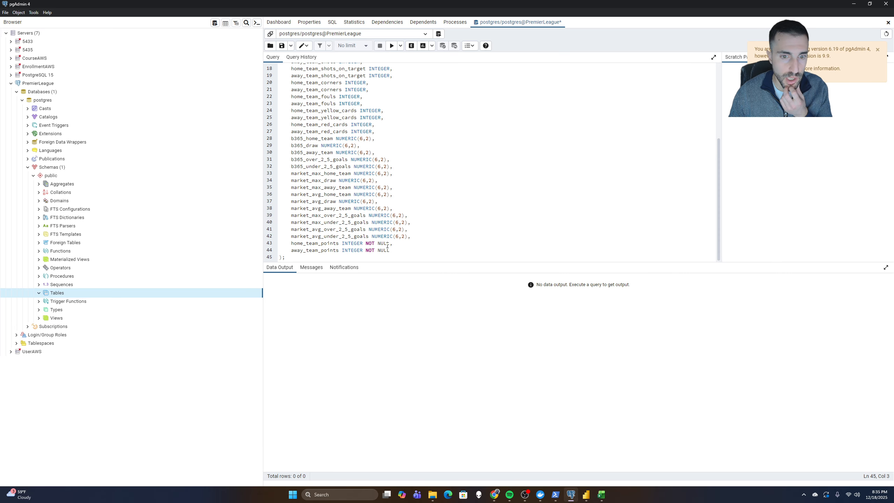
Remove the NOT NULL constraints from the away_team_points and home_team_points columns in the CREATE TABLE statement
drag(390, 244, 366, 251)
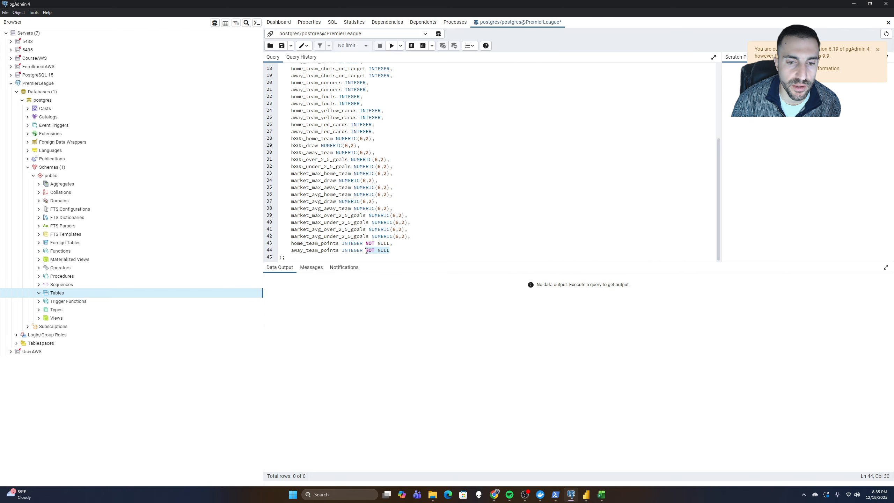
key(BackSpace)
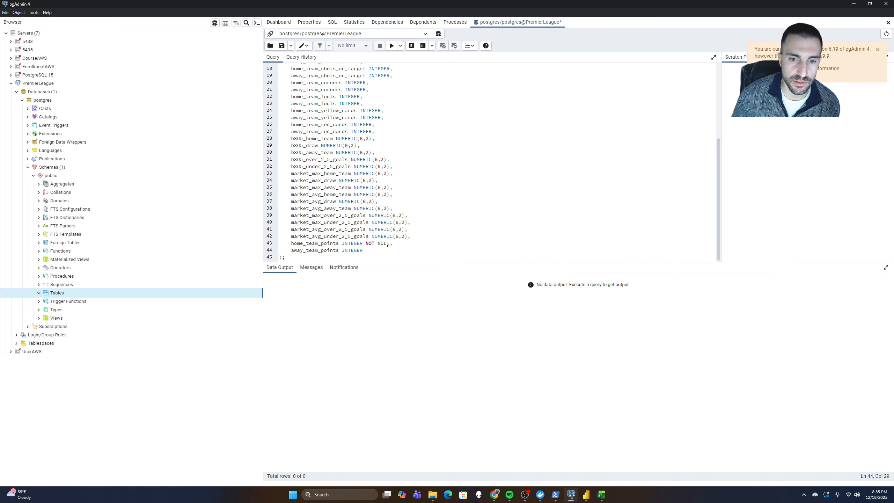
drag(390, 244, 360, 243)
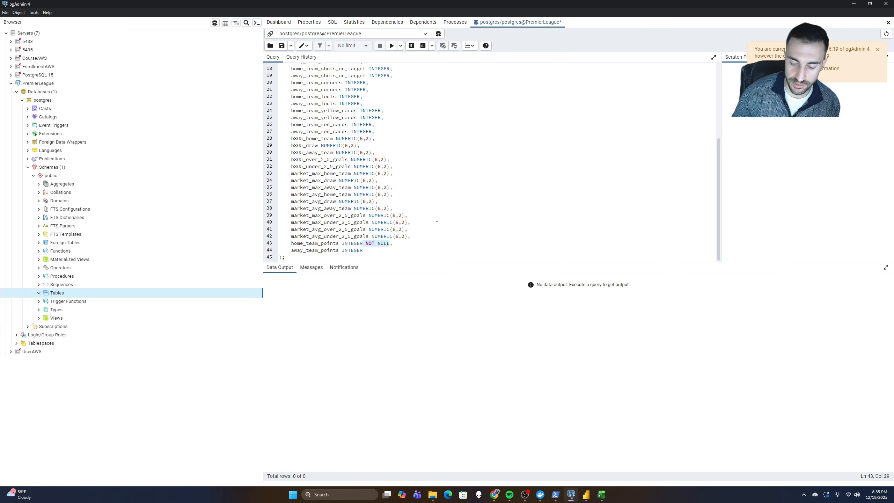
key(BackSpace)
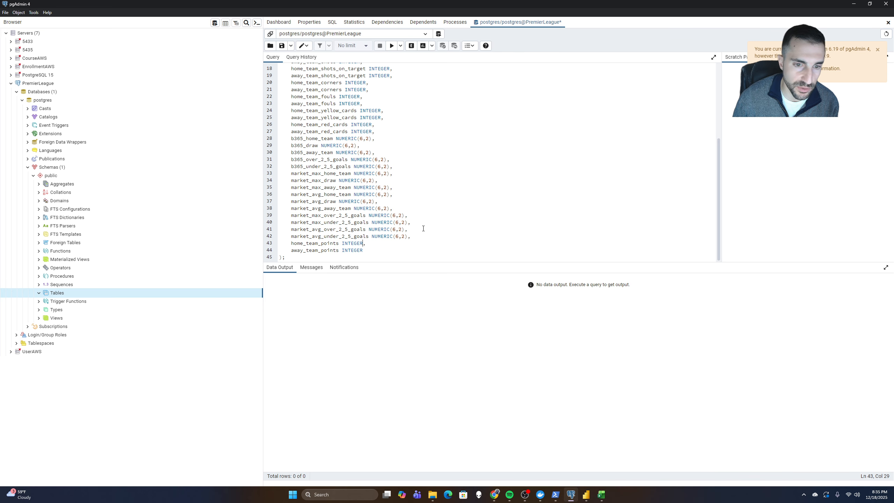
Remove NOT NULL from full_time_result, both full-time goals columns, away_team and home_team
scroll(436, 225, up, 4)
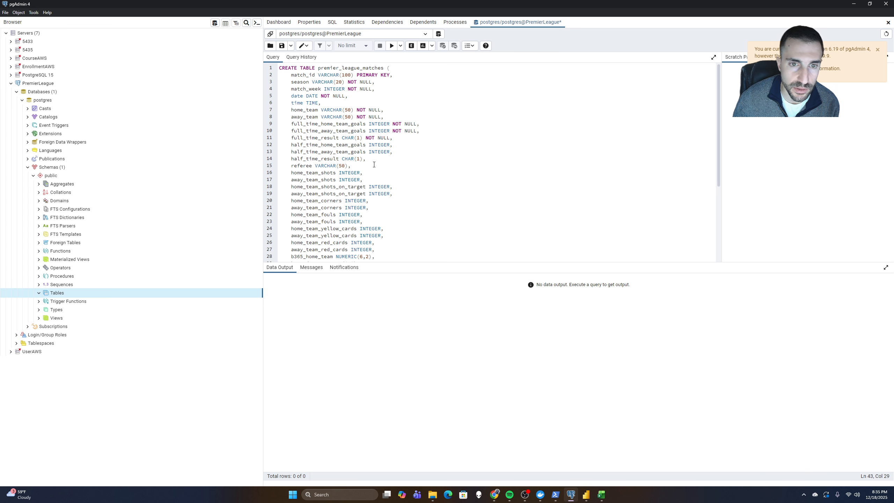
drag(391, 138, 362, 139)
key(BackSpace)
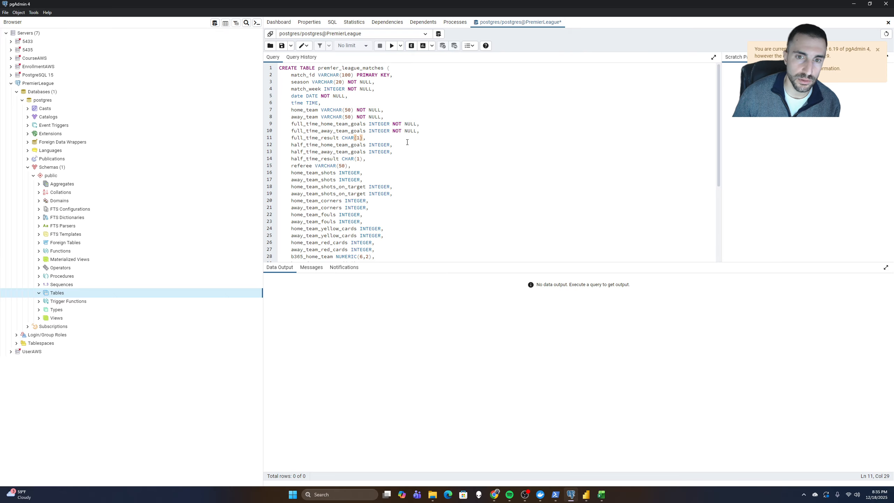
drag(417, 131, 356, 110)
key(BackSpace)
key(BackSpace)
key(BackSpace)
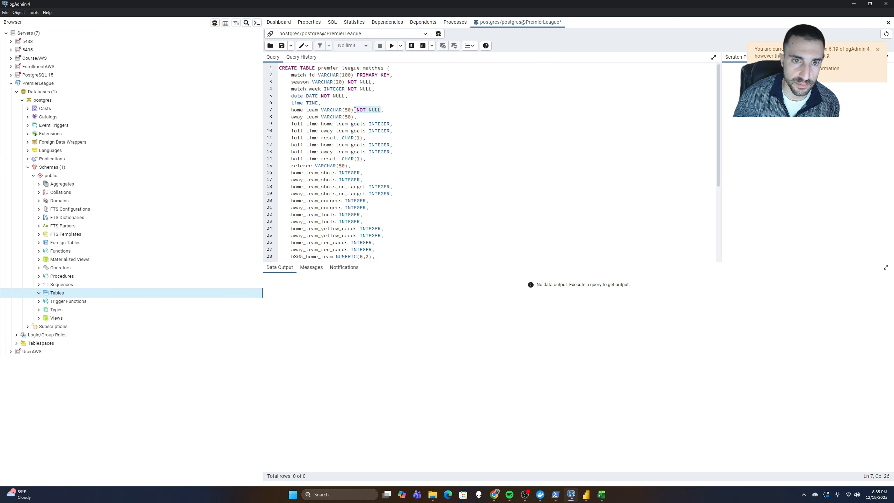
key(BackSpace)
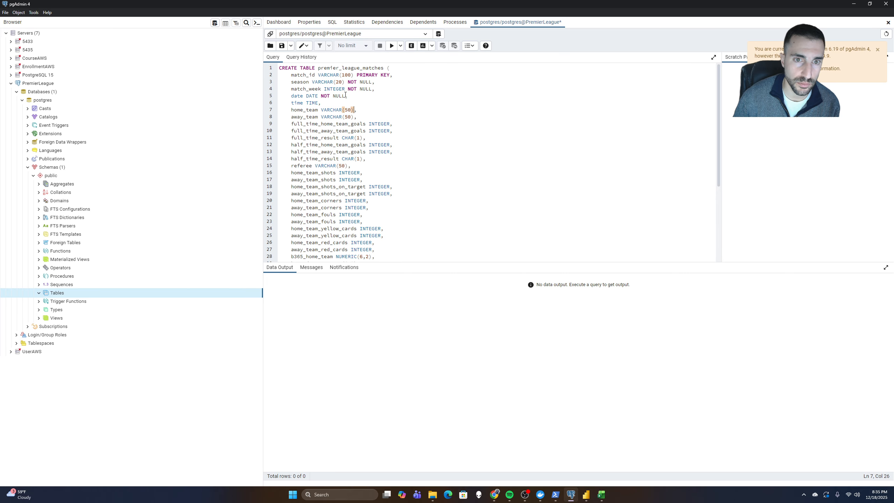
Remove NOT NULL from the date, match_week and season columns, and run the CREATE TABLE statement
mouse_move(345, 95)
mouse_down()
mouse_move(319, 95)
mouse_move(359, 82)
mouse_move(348, 82)
mouse_up()
key(BackSpace)
key(BackSpace)
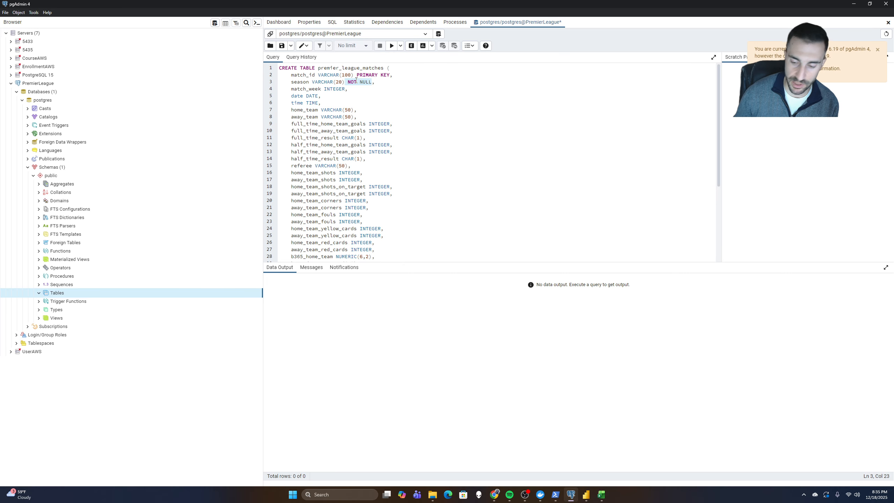
key(BackSpace)
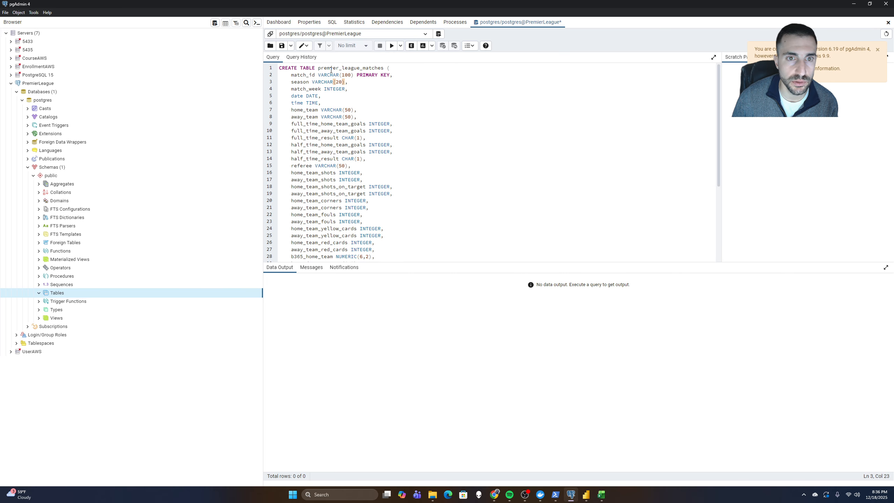
click(391, 45)
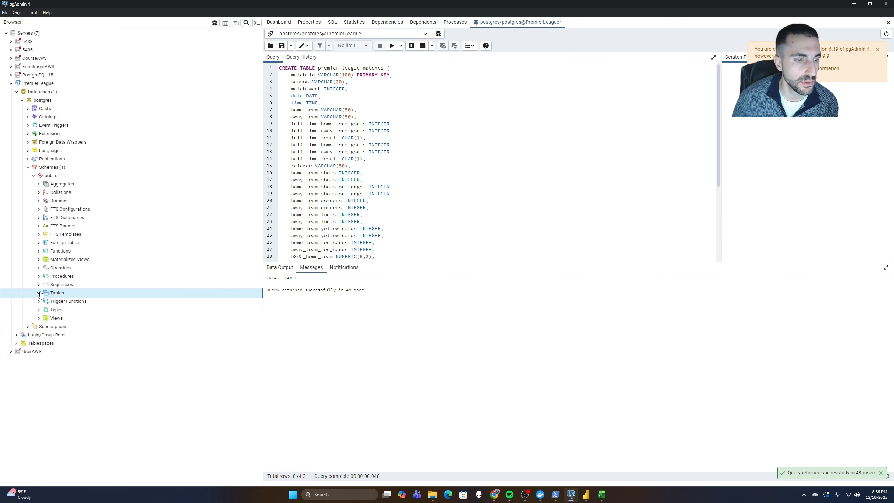
Open the data import for the premier_league_matches table and choose PremierLeague.csv from Downloads as the source file
click(45, 301)
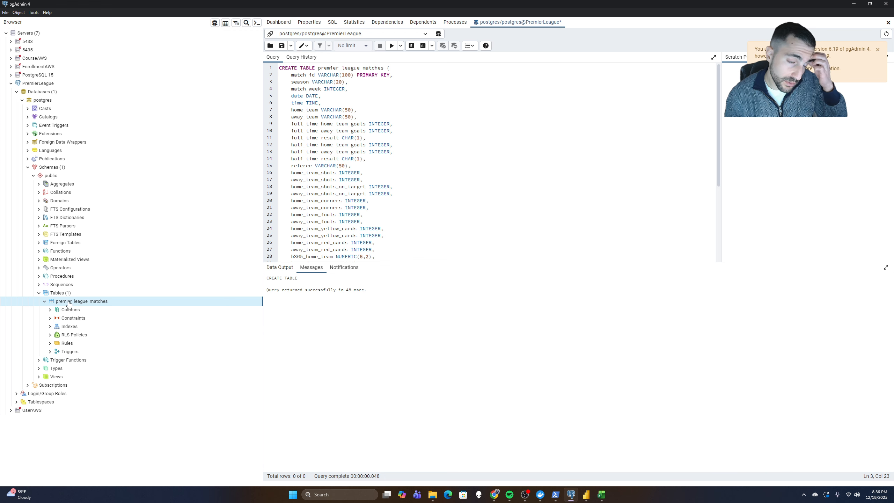
right_click(69, 303)
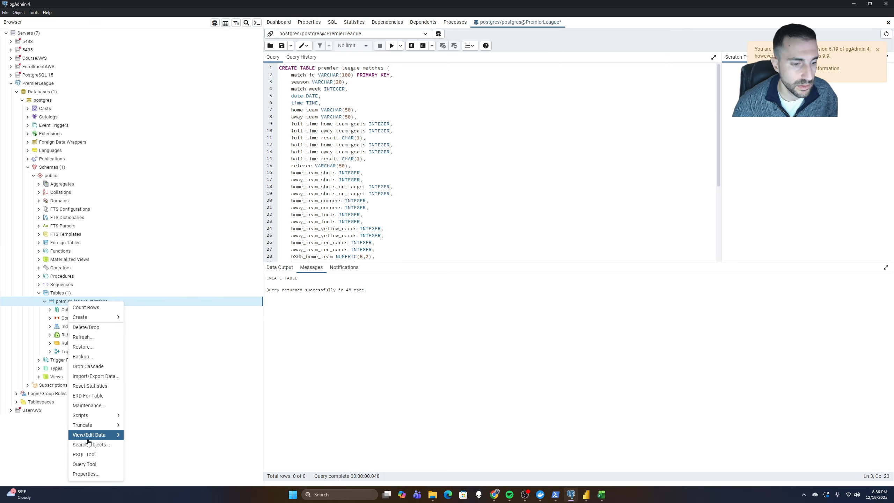
click(92, 376)
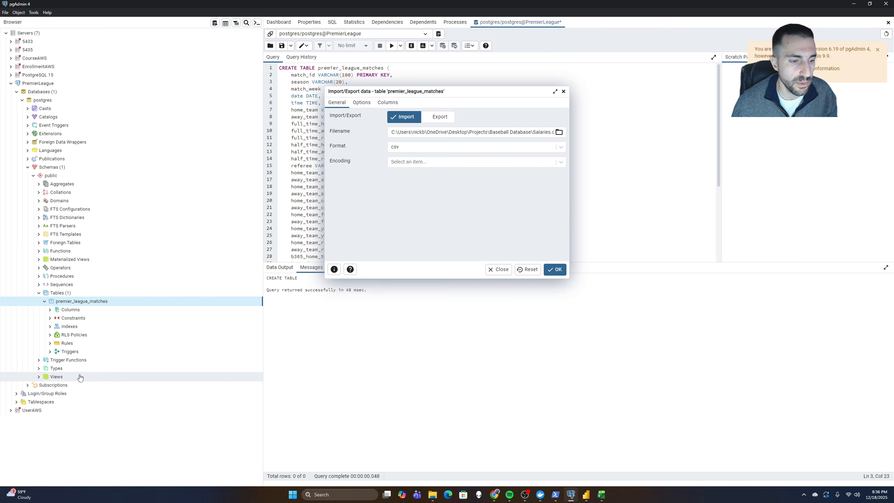
click(559, 132)
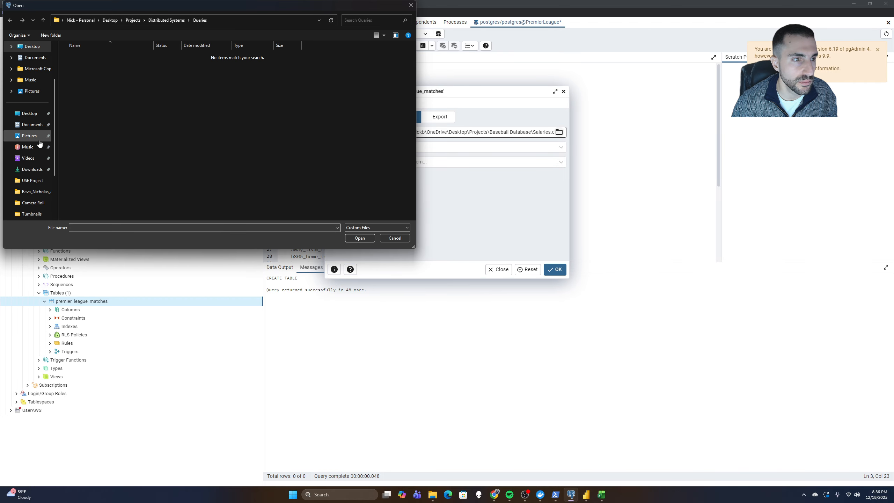
click(32, 169)
double_click(89, 67)
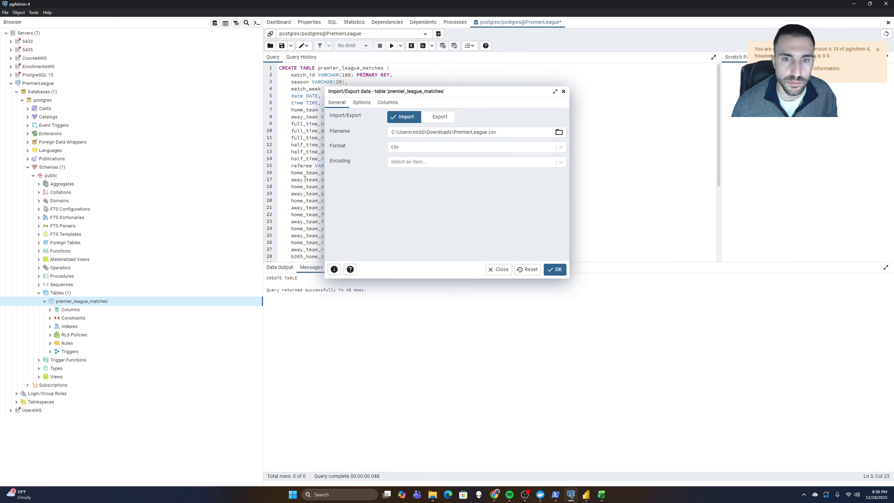
Set the encoding of the csv import to UTF8
click(426, 165)
scroll(445, 221, down, 10)
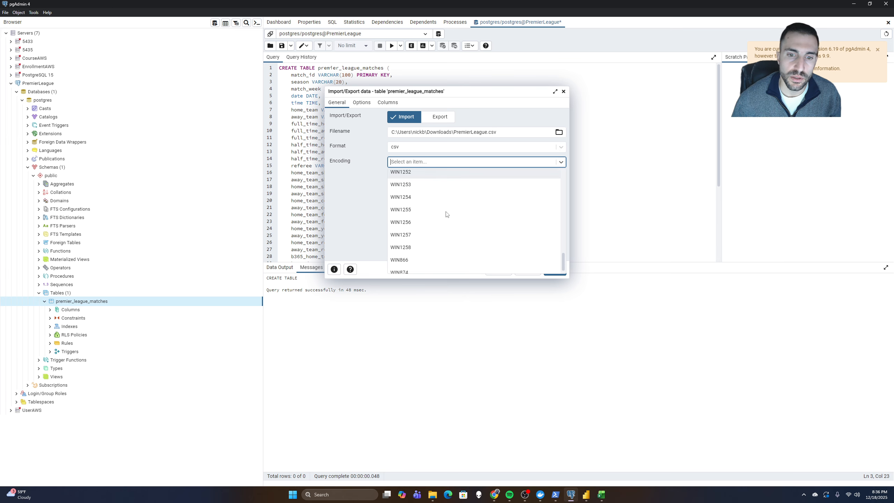
scroll(436, 225, up, 3)
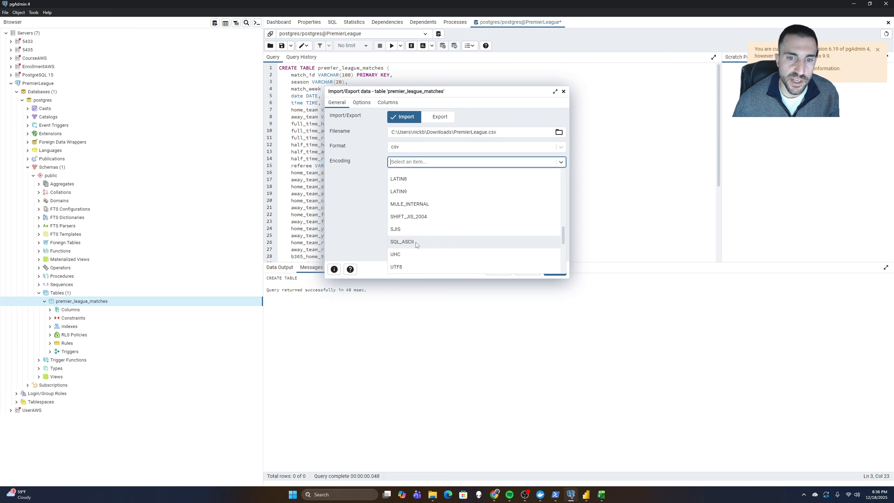
click(408, 266)
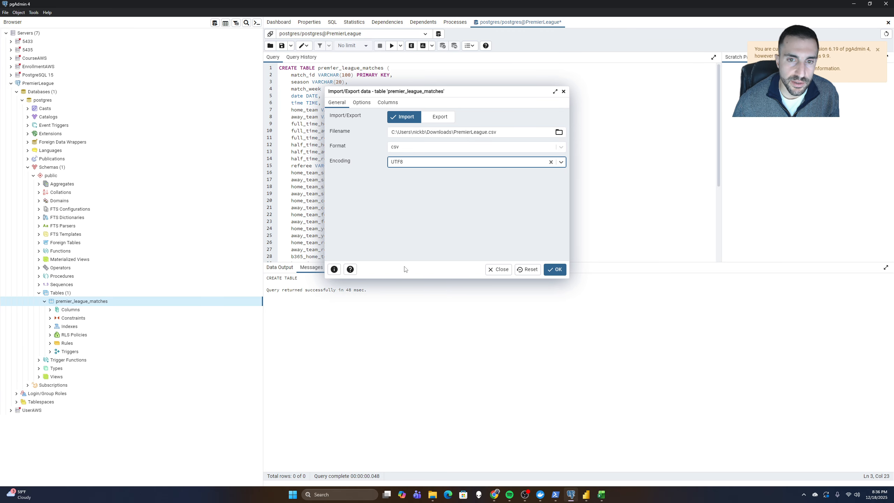
Check the header, delimiter, NULL string and column settings of the import, and run it into premier_league_matches
click(361, 103)
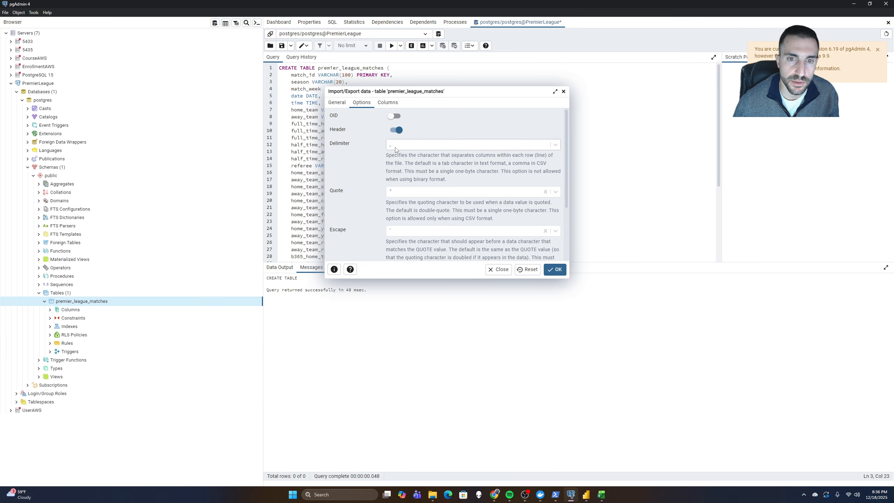
scroll(360, 215, down, 5)
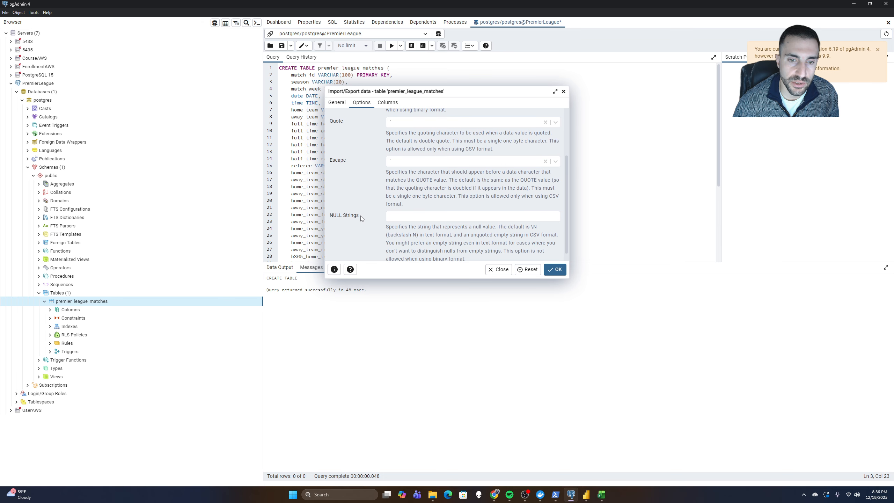
scroll(359, 213, up, 5)
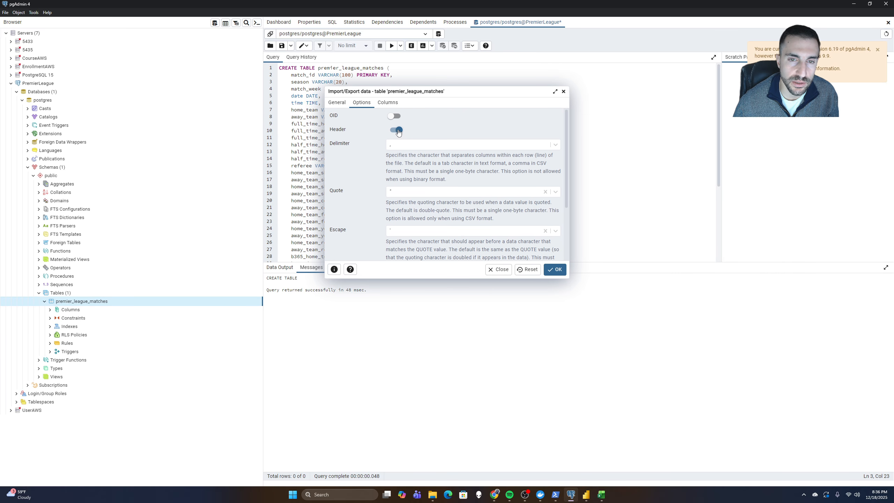
click(392, 104)
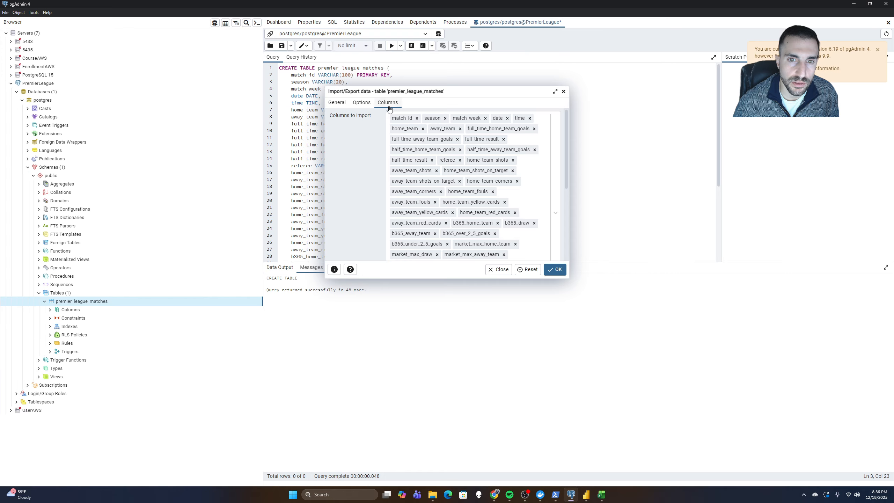
scroll(434, 200, down, 5)
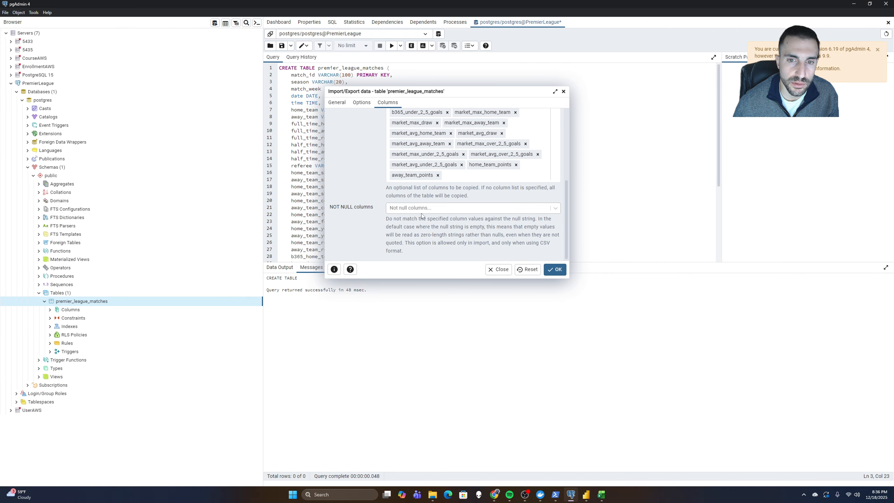
click(554, 270)
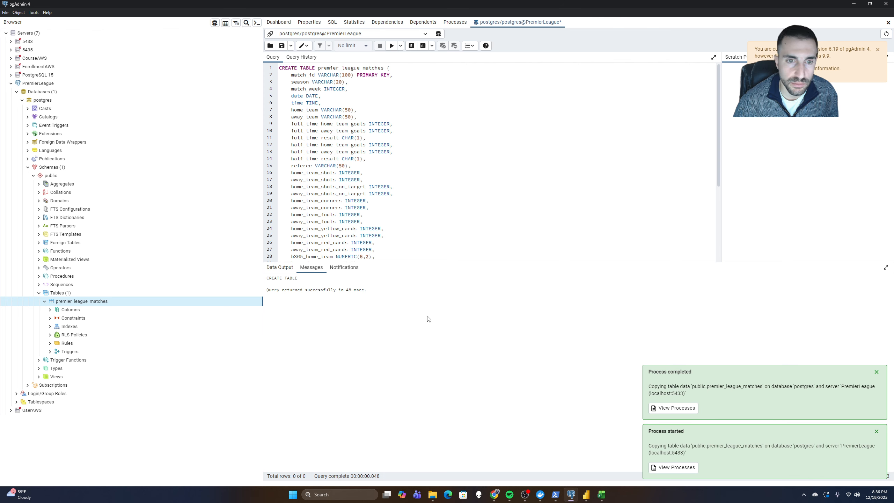
Open a new query for the premier_league_matches table and run SELECT * FROM premier_league_matches
right_click(83, 301)
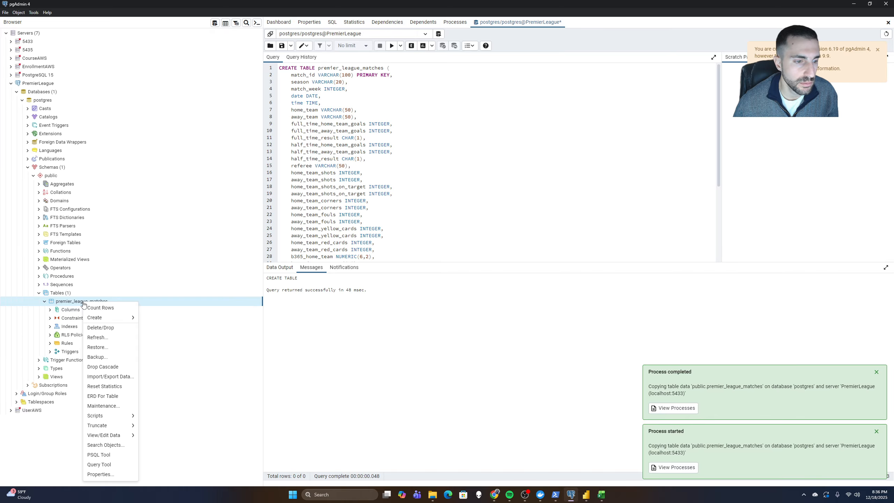
click(117, 464)
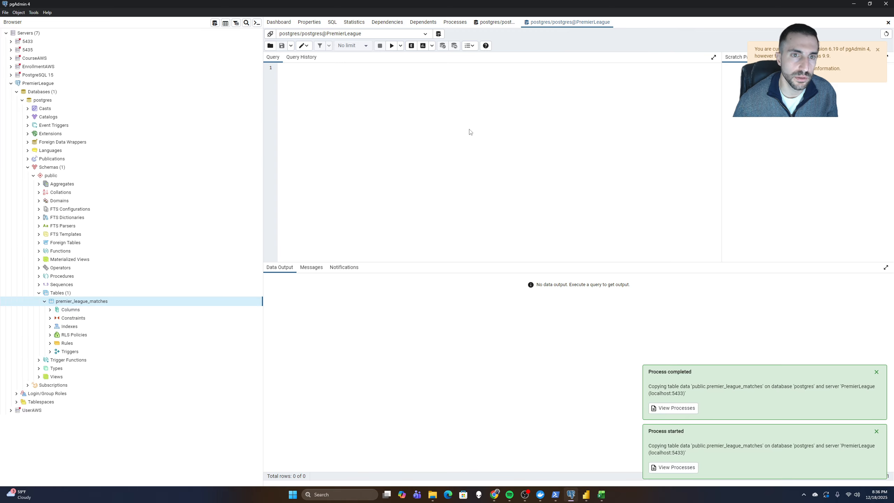
text(select )
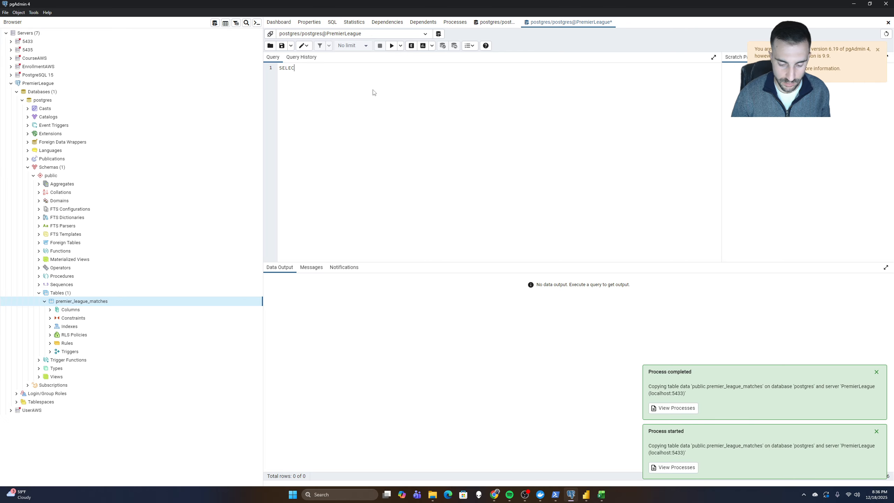
text(FROM premier)
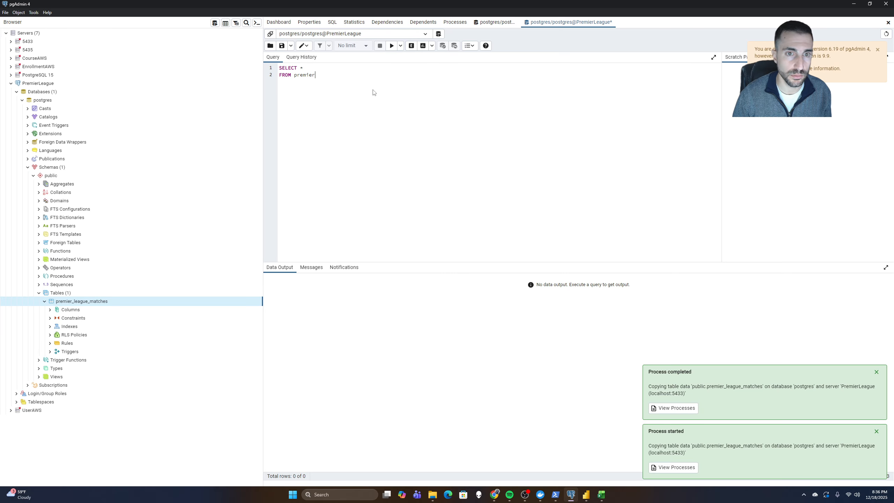
text(_lea)
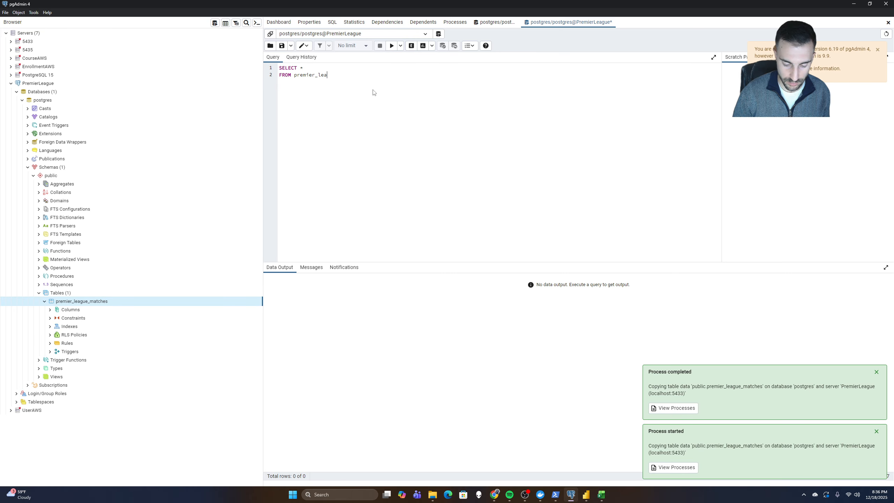
text(gue_matches)
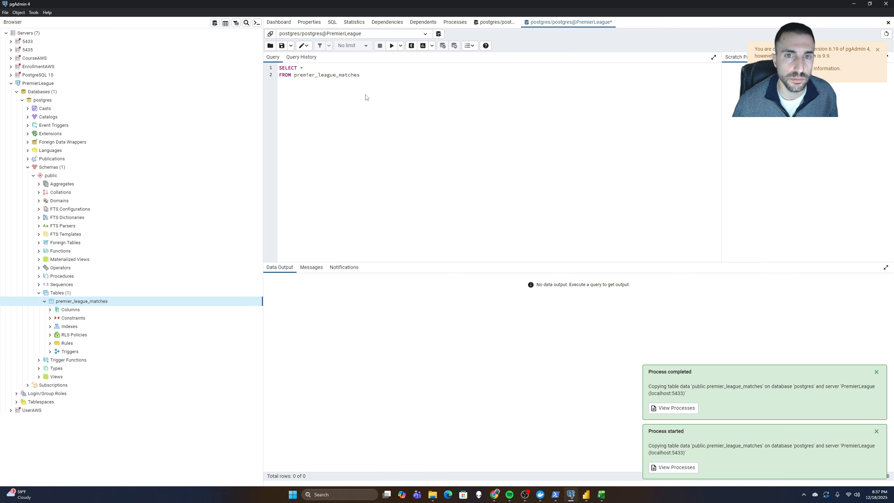
click(391, 46)
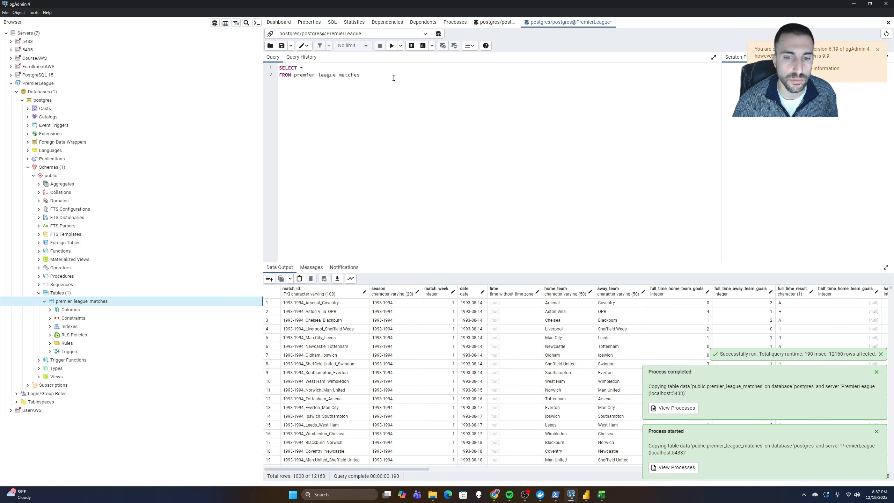
Examine the rows and columns of the query result, enlarging the results area and dismissing the two process notifications
scroll(486, 348, down, 4)
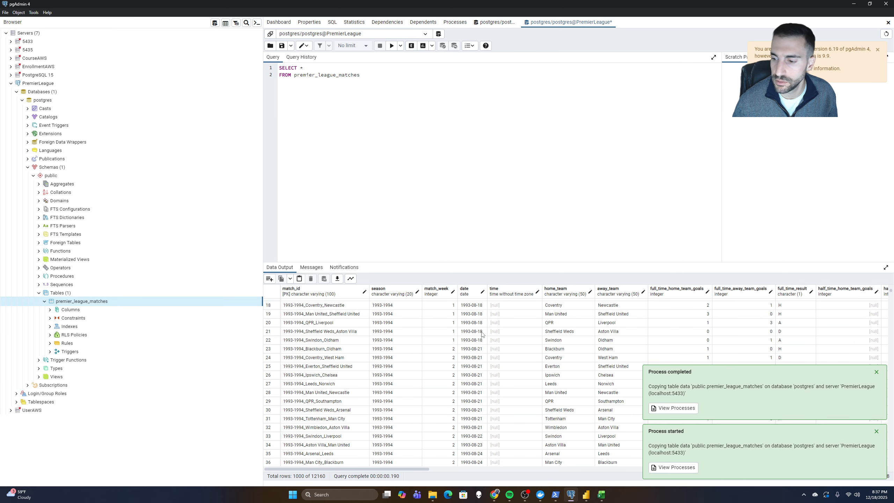
scroll(482, 335, up, 4)
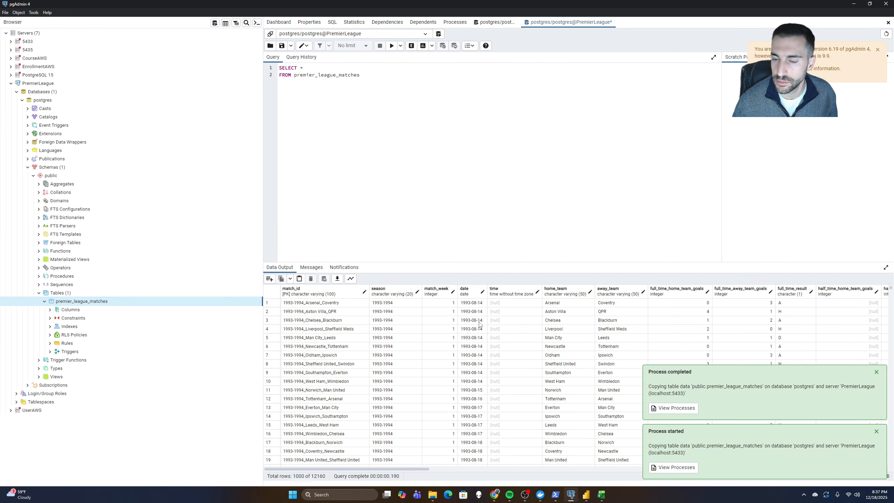
mouse_move(498, 262)
mouse_down()
mouse_move(498, 216)
mouse_move(498, 250)
mouse_up()
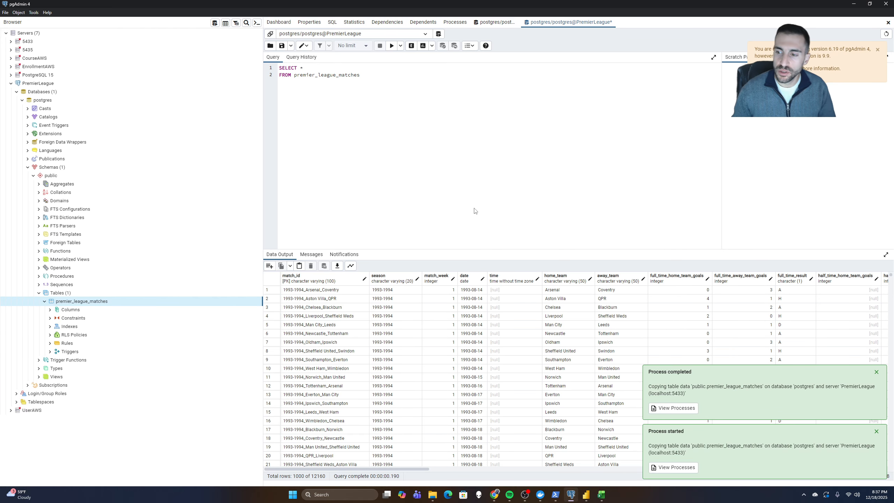
click(876, 372)
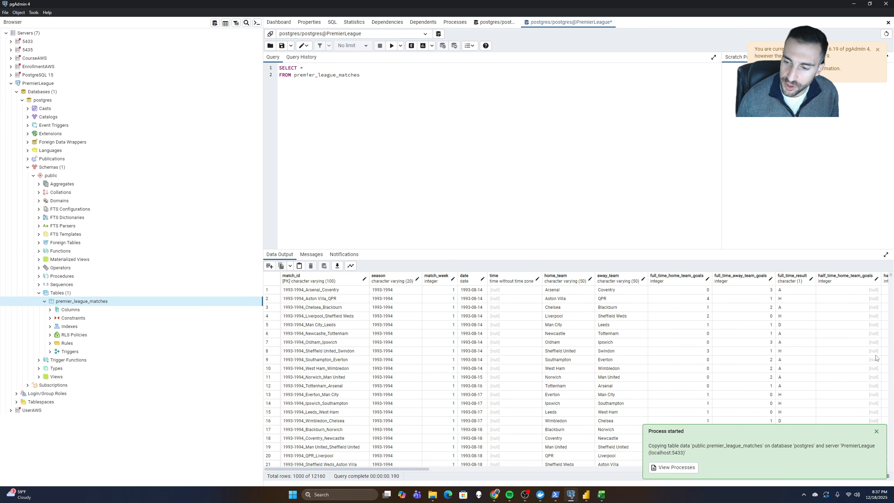
click(877, 431)
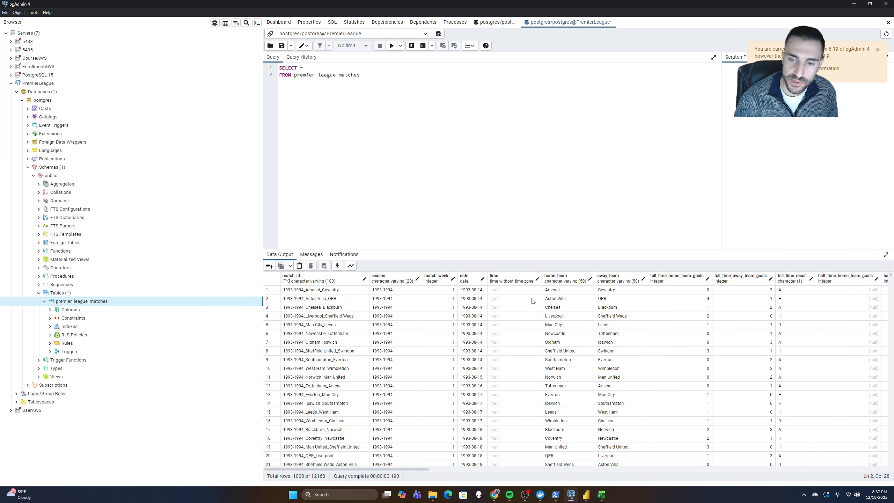
scroll(548, 327, down, 3)
scroll(548, 327, up, 3)
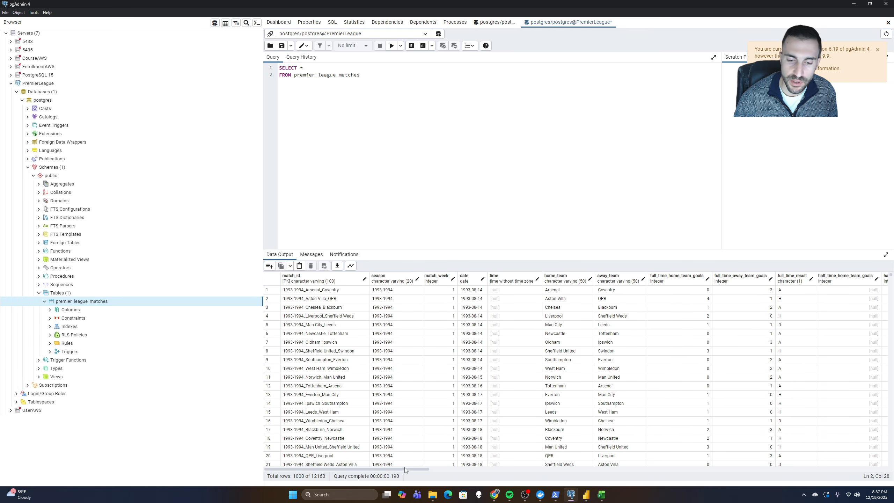
drag(404, 469, 492, 468)
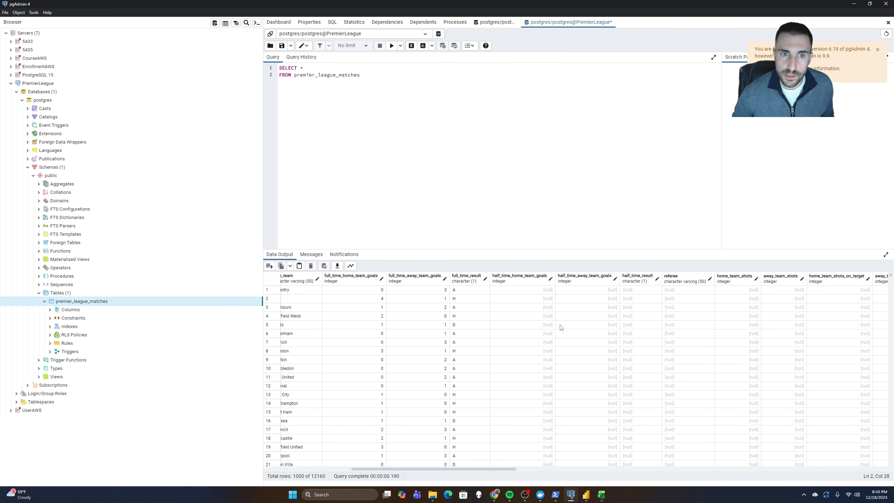
Switch to the EPL Dashboard report in Power BI and start a new data connection of the type PostgreSQL database
click(587, 500)
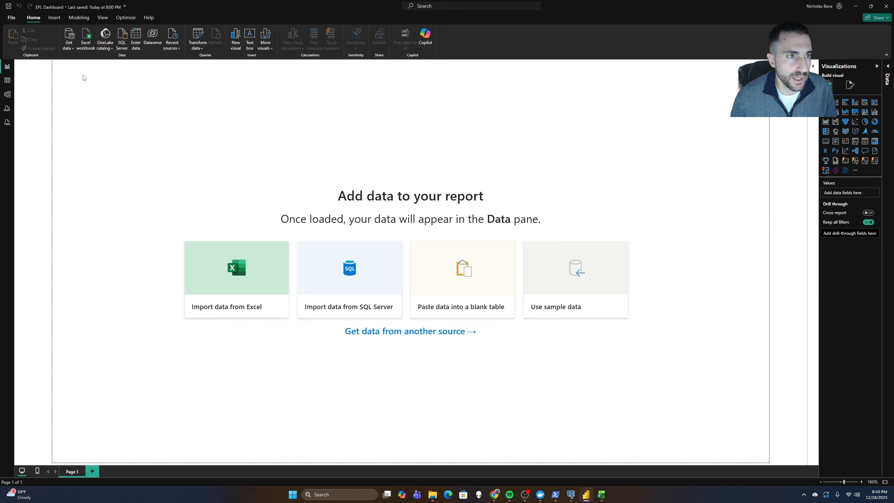
click(71, 50)
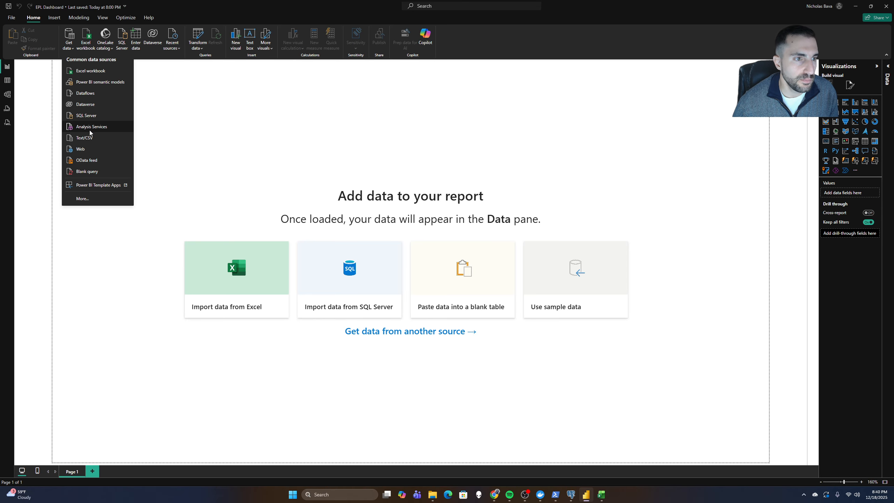
click(83, 199)
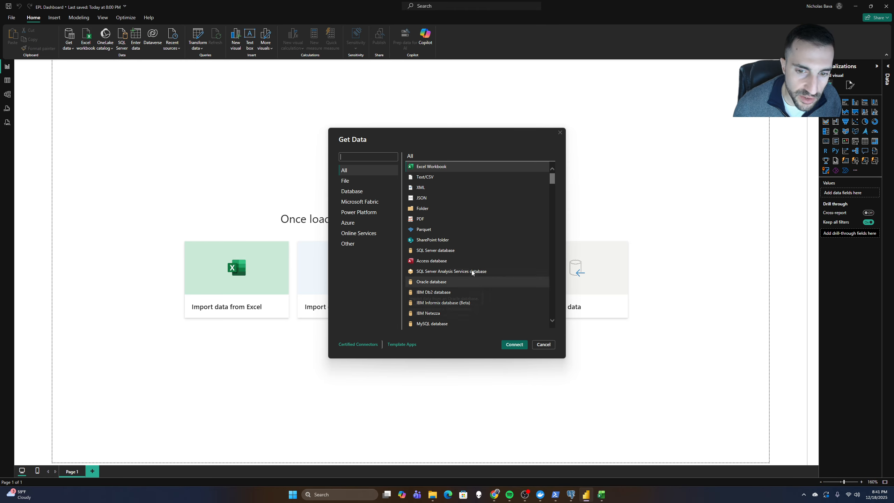
scroll(468, 249, down, 4)
scroll(465, 246, up, 1)
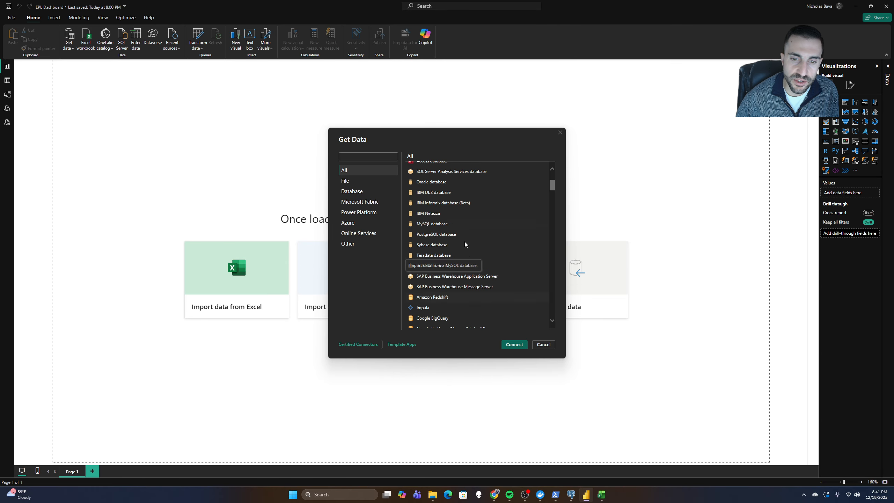
scroll(464, 239, up, 2)
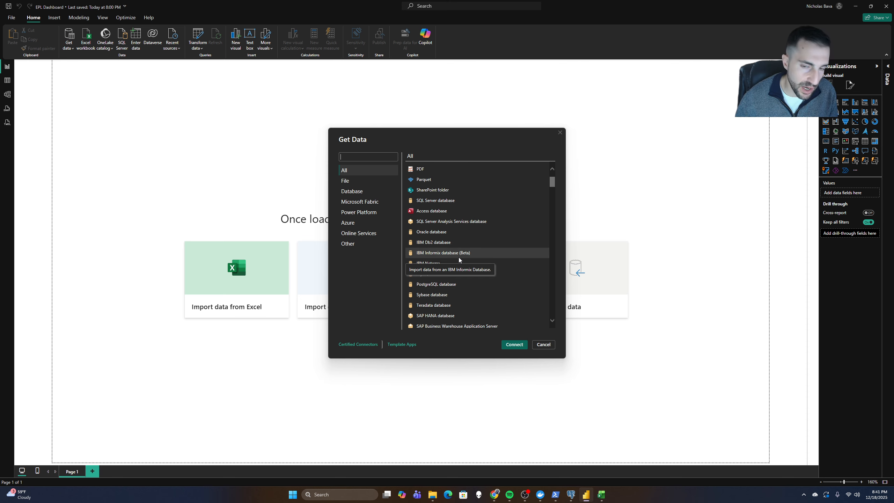
click(350, 191)
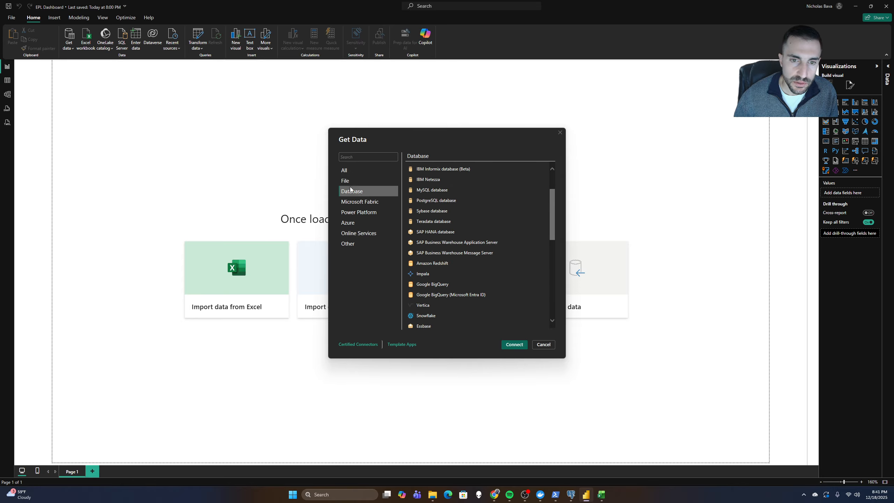
scroll(494, 295, up, 2)
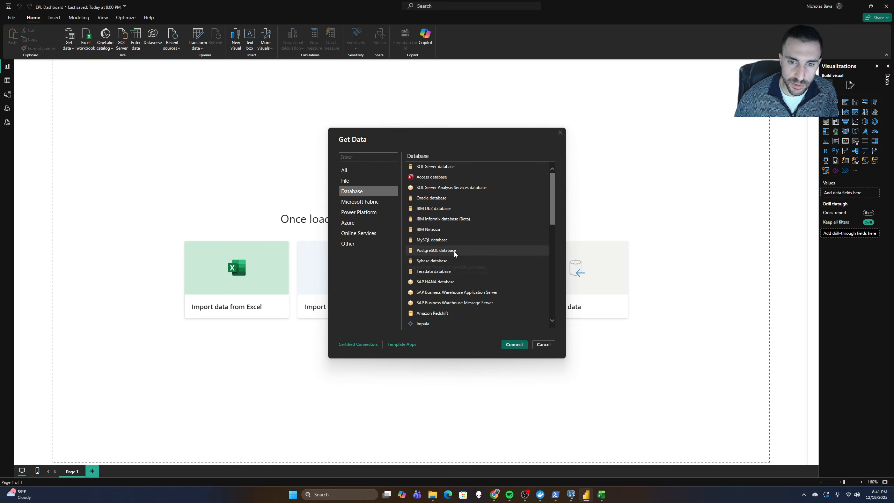
click(454, 251)
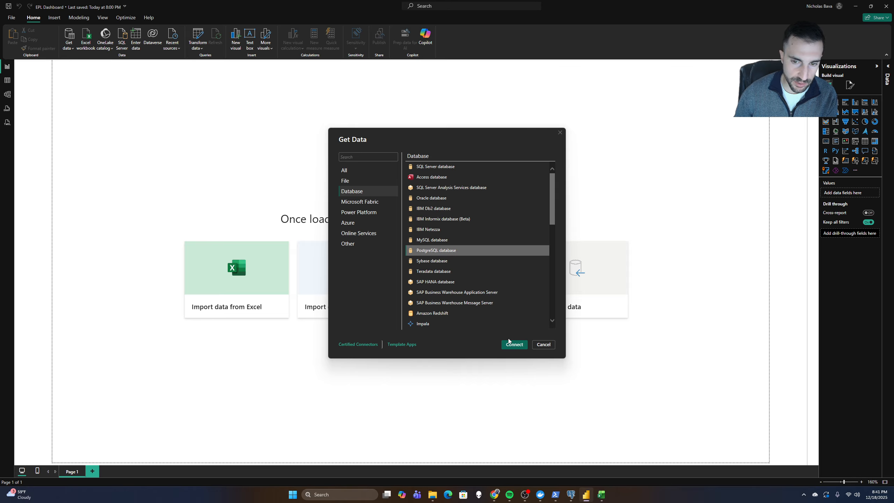
click(516, 345)
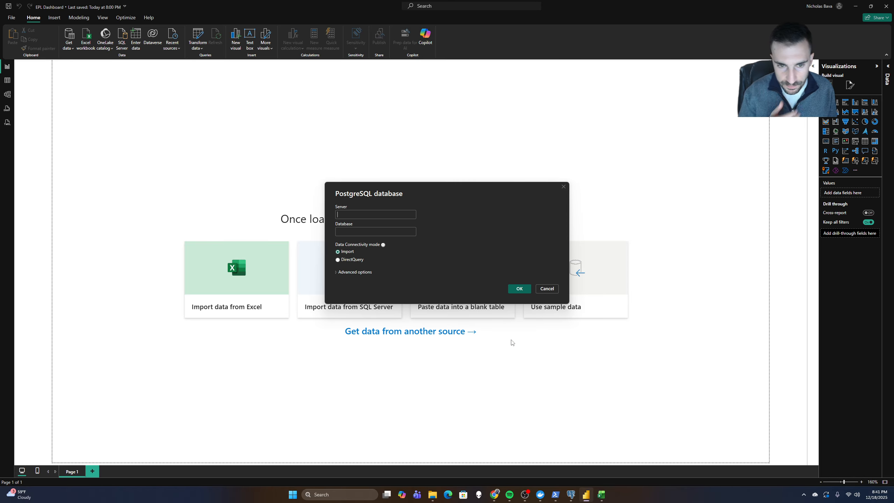
Connect to the server localhost:5433 and the database postgres in Import mode
click(359, 214)
text(localho)
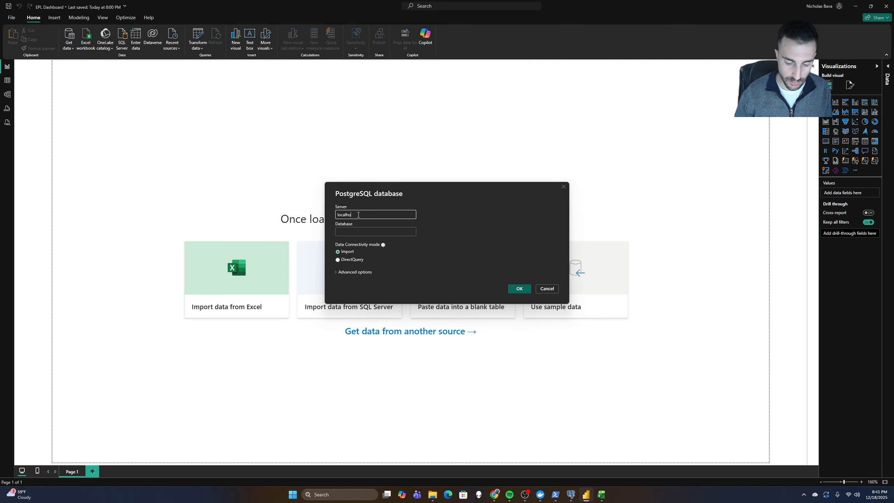
text(st:54)
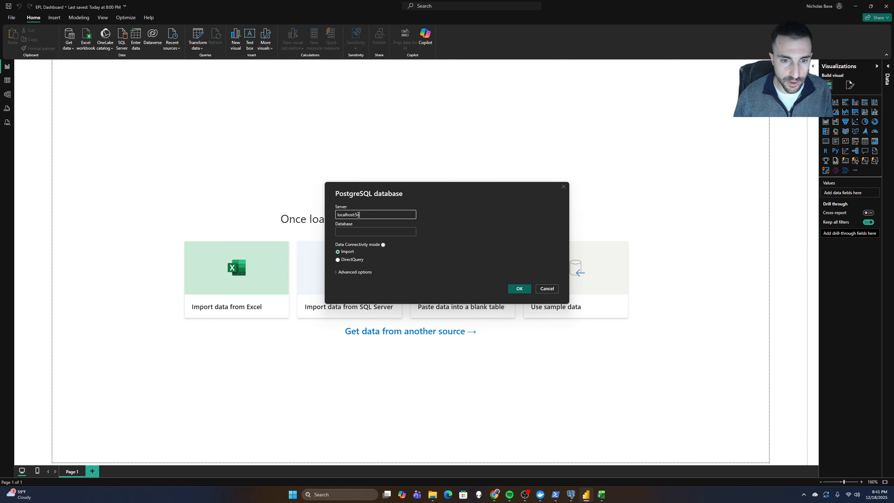
text(33)
click(366, 228)
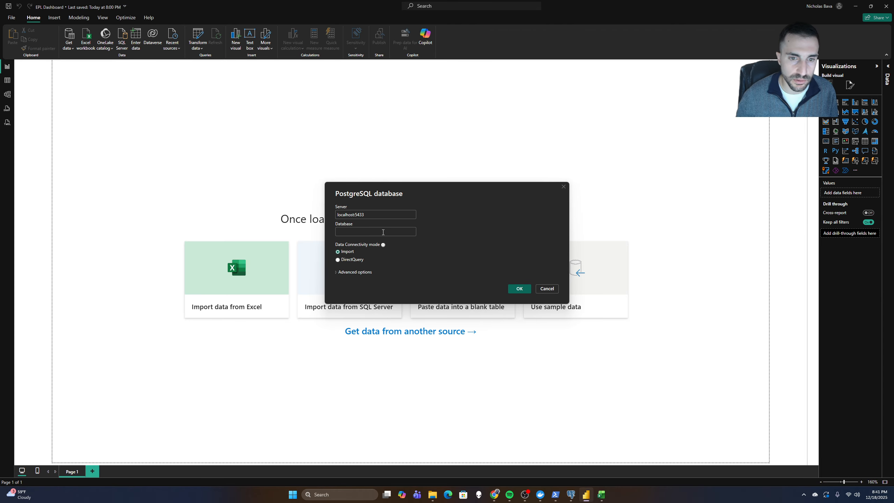
text(postgres)
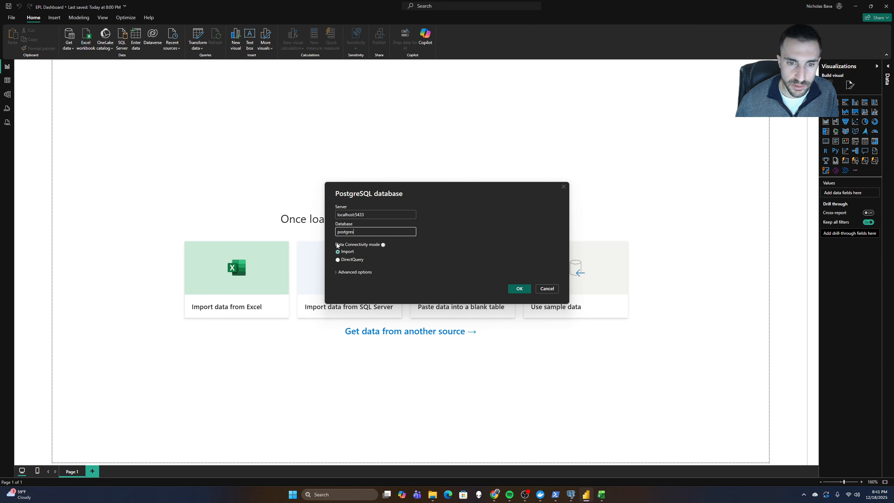
click(519, 288)
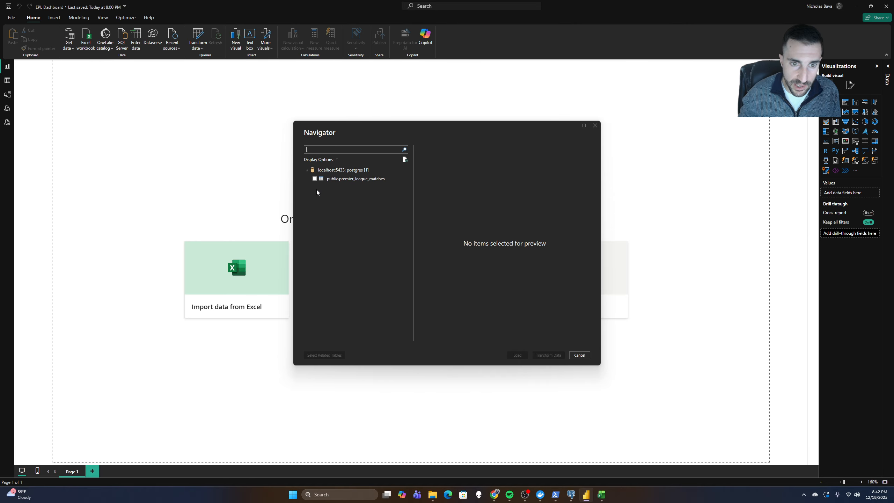
Select the public.premier_league_matches table, open it for transformation in Power Query and look over its columns
click(314, 179)
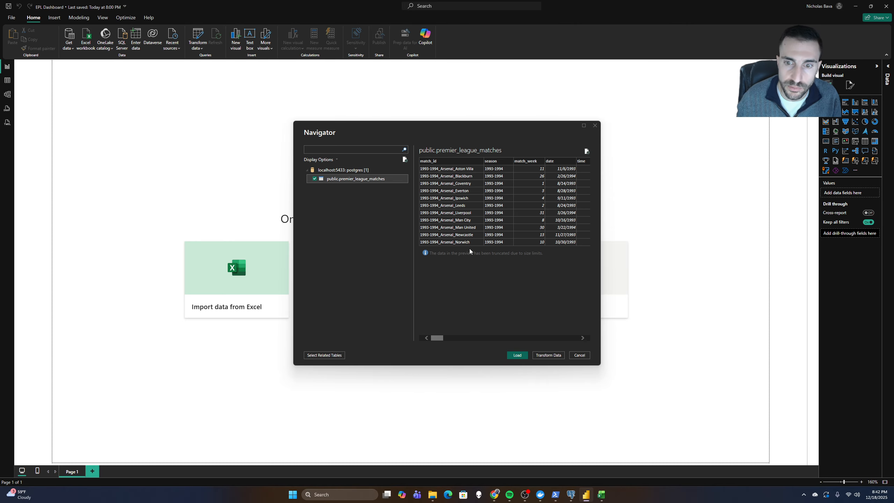
click(540, 355)
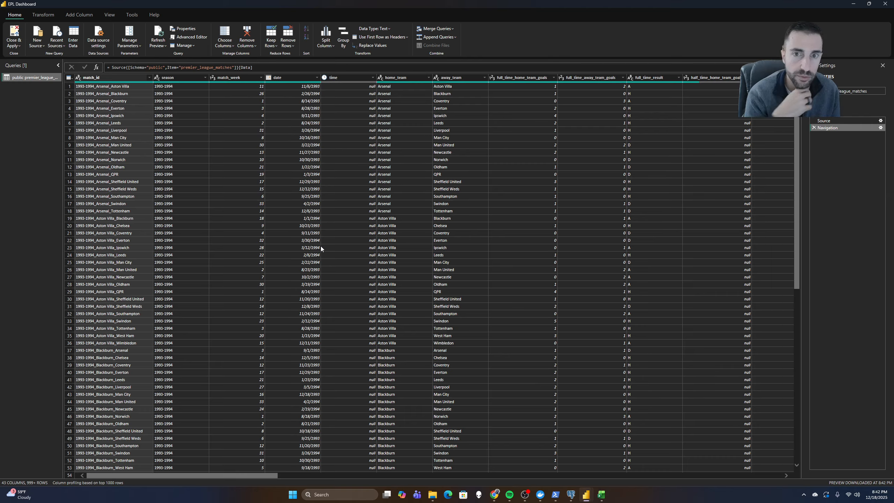
click(444, 87)
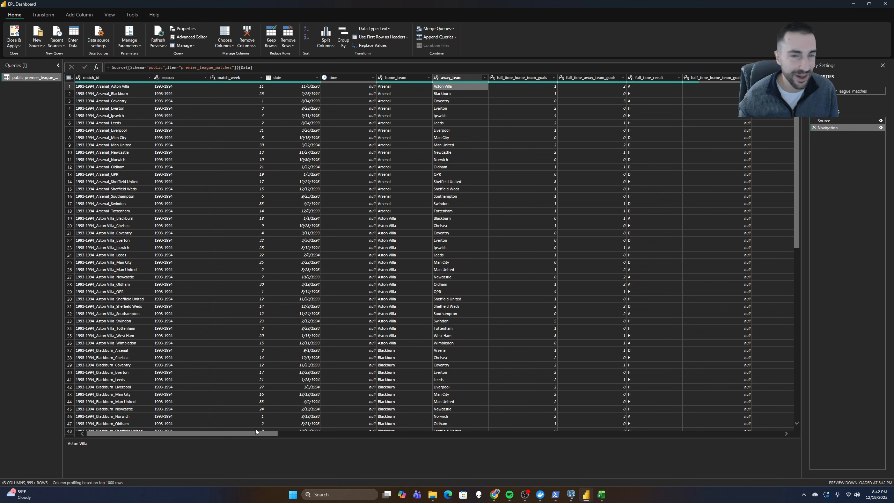
drag(273, 436, 423, 432)
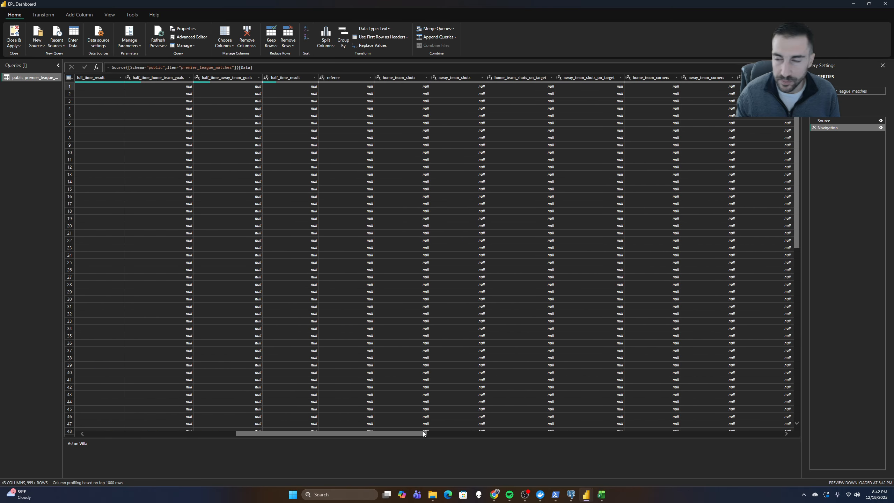
drag(423, 431, 343, 418)
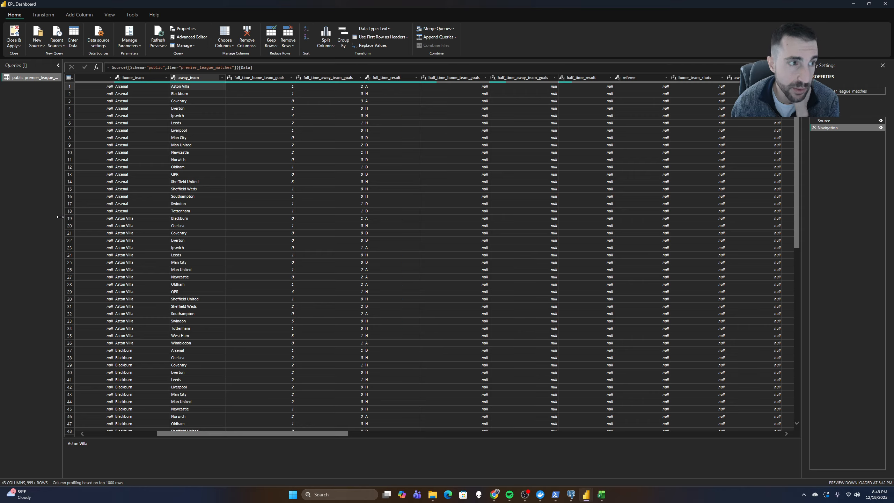
Widen the queries list to show the full query name and duplicate the public premier_league_matches query
drag(63, 218, 101, 218)
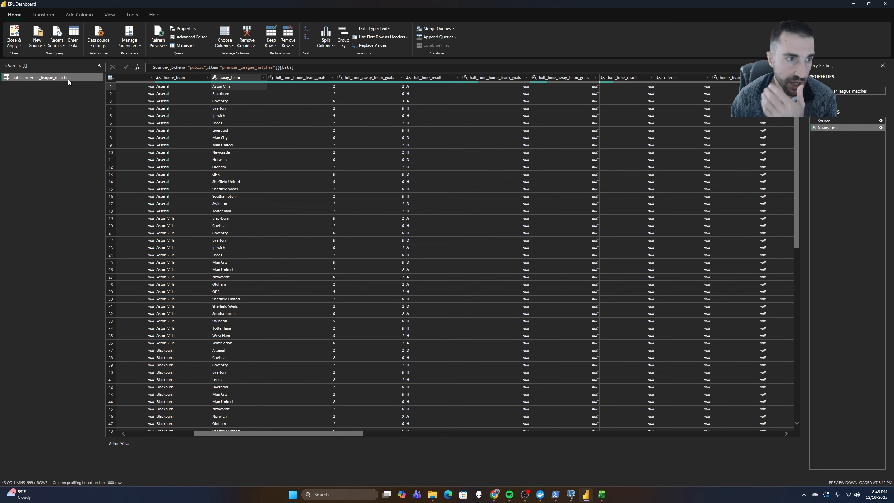
right_click(29, 80)
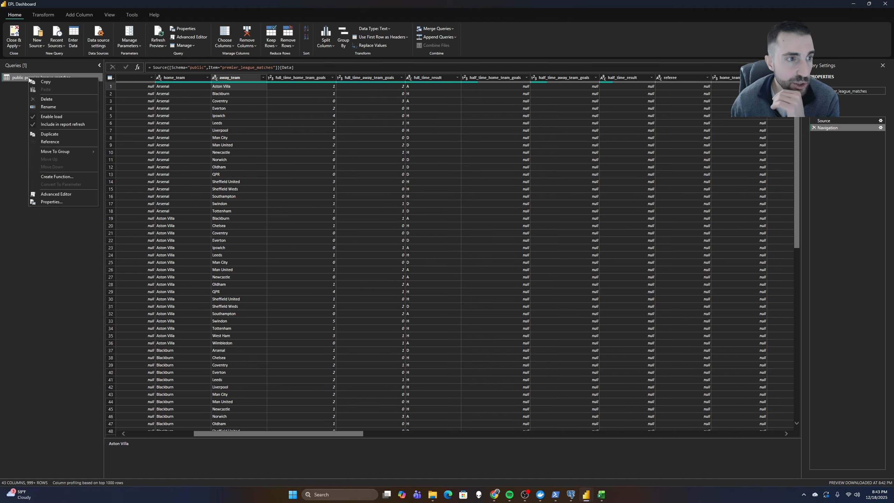
click(50, 134)
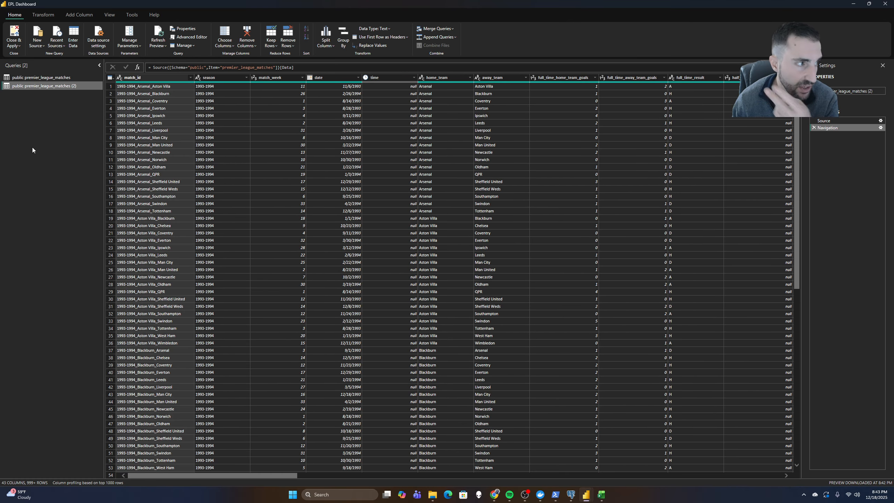
click(43, 78)
right_click(43, 79)
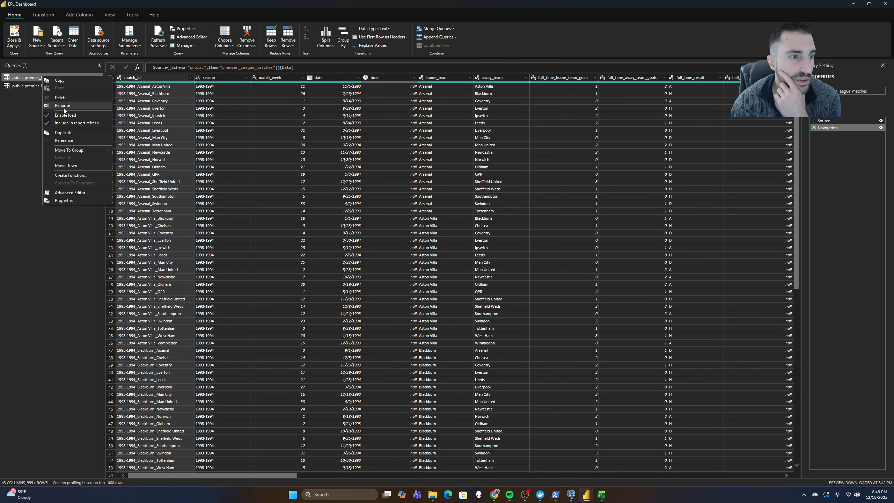
click(27, 123)
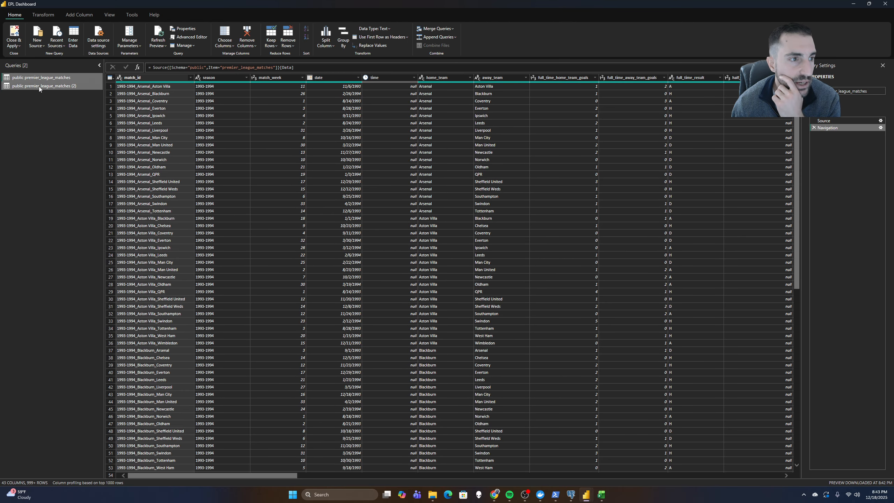
click(39, 86)
right_click(38, 86)
click(58, 116)
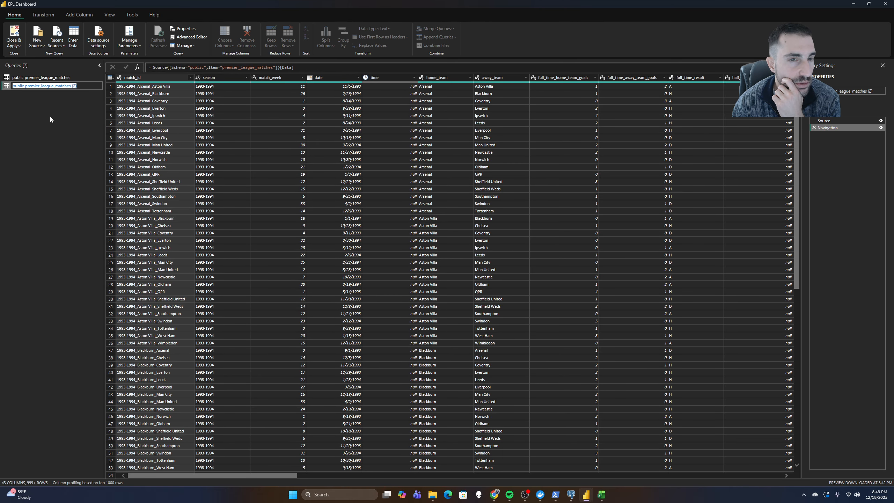
key(Return)
Rename the original premier_league_matches query to home and its duplicate to away
right_click(45, 79)
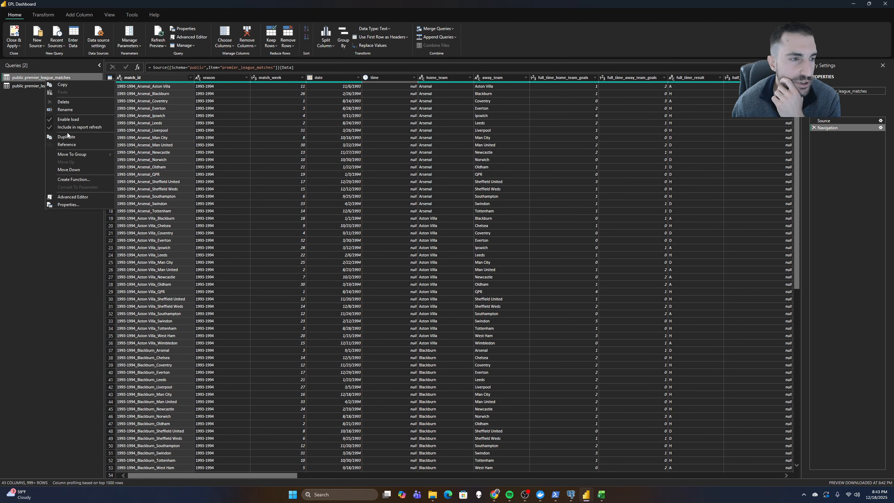
click(71, 110)
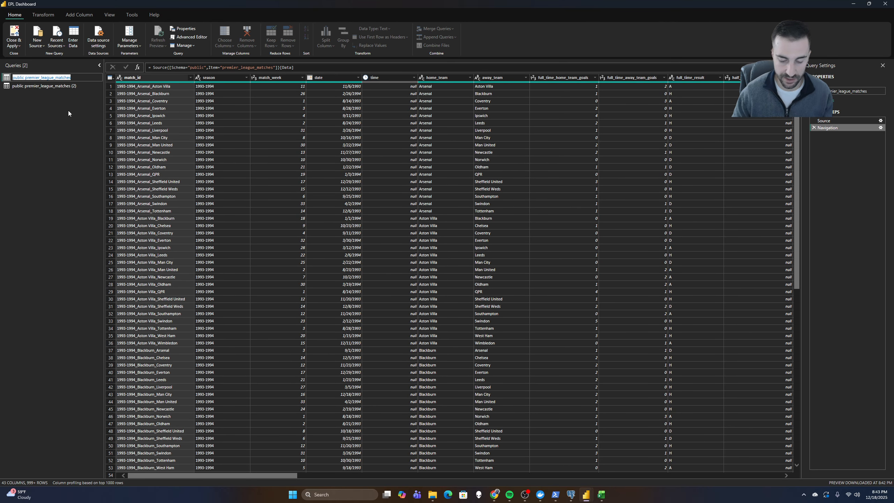
text(home)
key(Return)
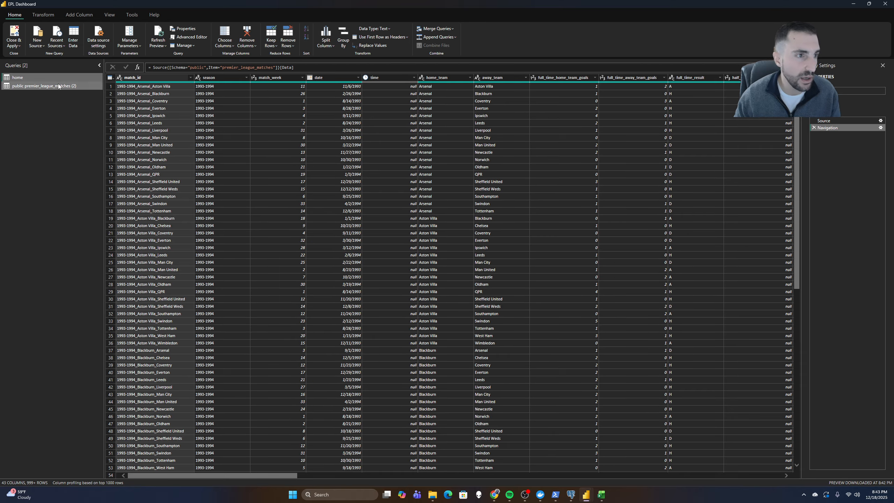
right_click(58, 86)
click(73, 116)
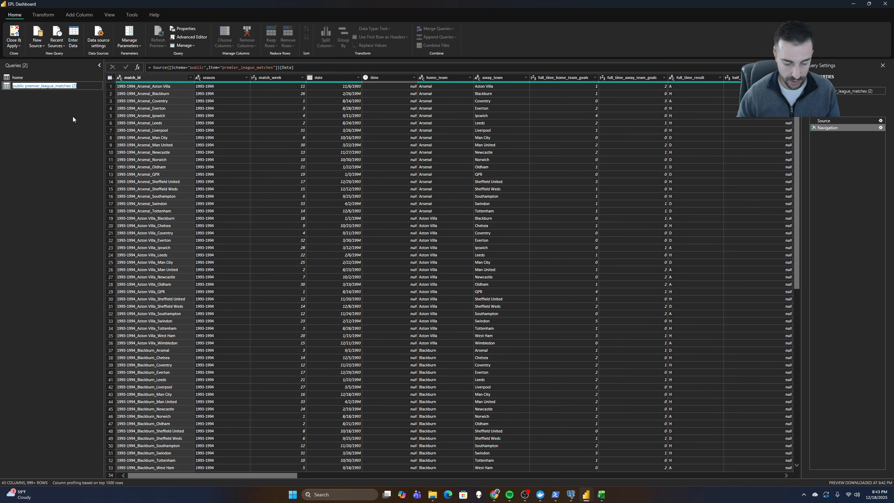
text(away)
key(Return)
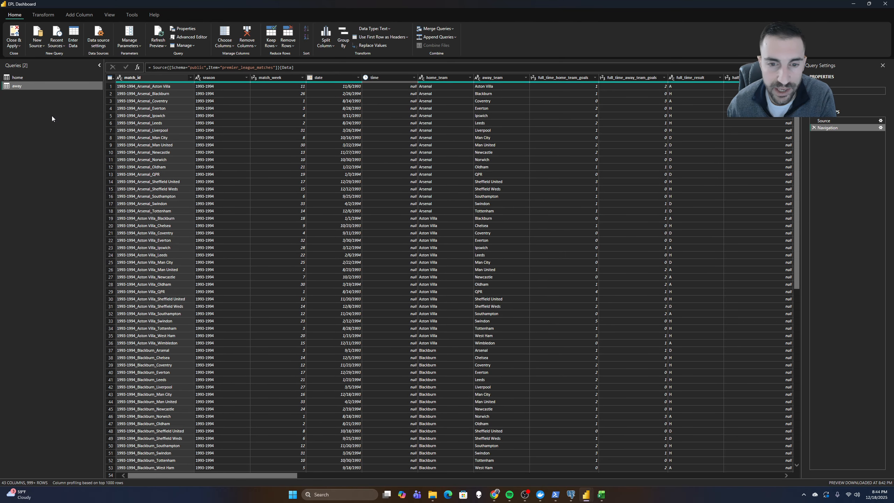
In the home query, select the match_id, season, match_week and date columns together
click(23, 79)
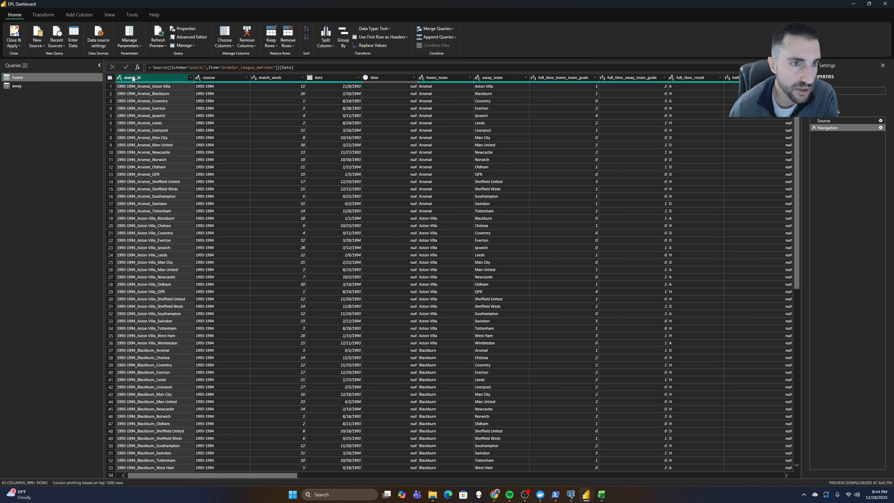
click(214, 77)
click(156, 80)
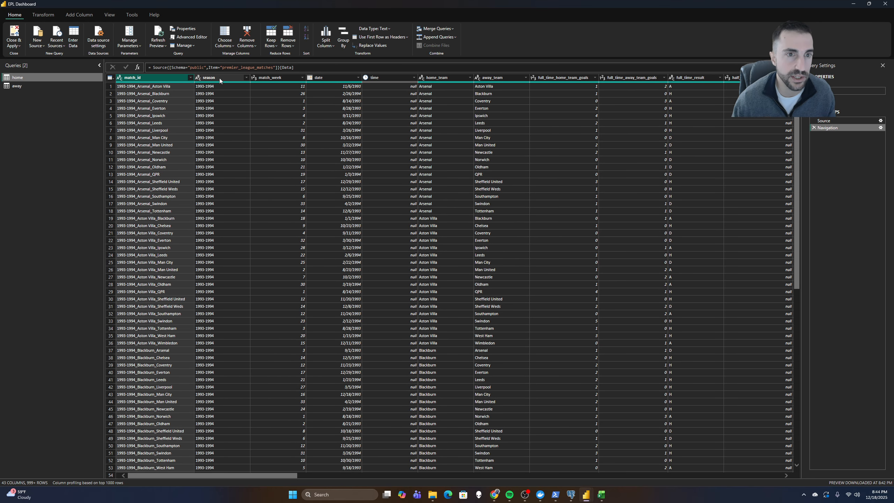
ctrl+click(219, 79)
ctrl+click(266, 78)
ctrl+click(327, 78)
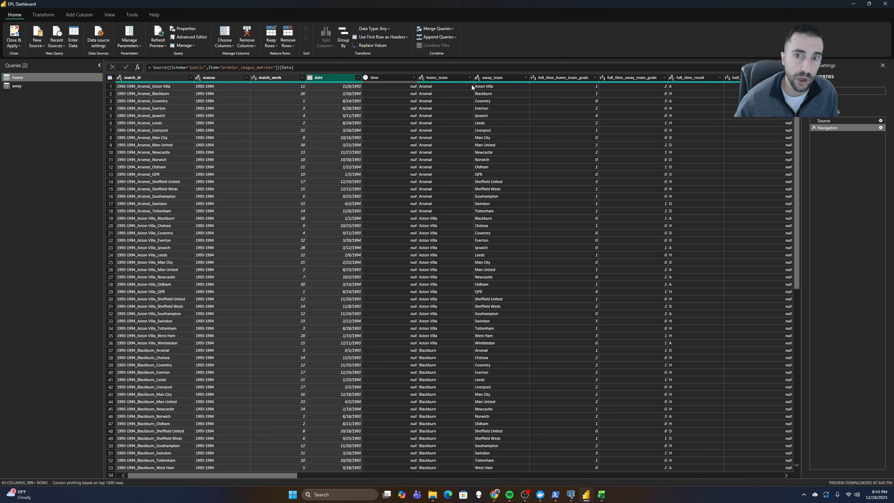
Add the home_team, full_time_home_team_goals and full_time_result columns to the selection
click(444, 78)
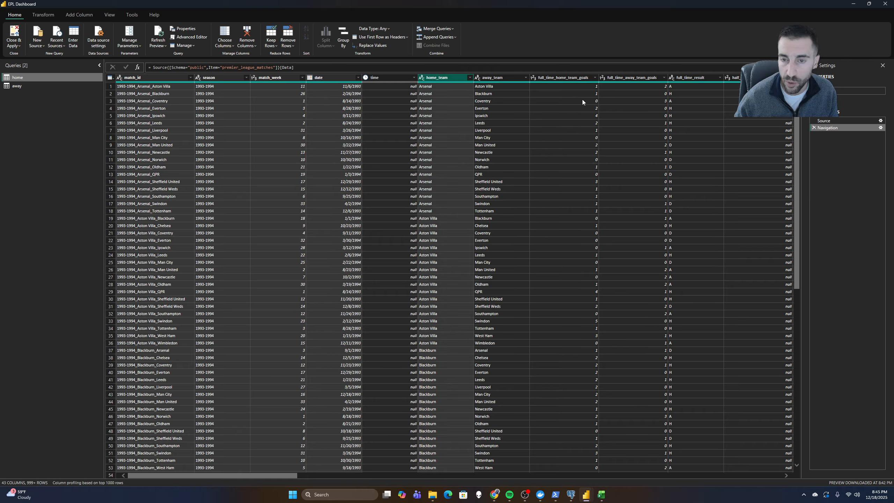
click(564, 80)
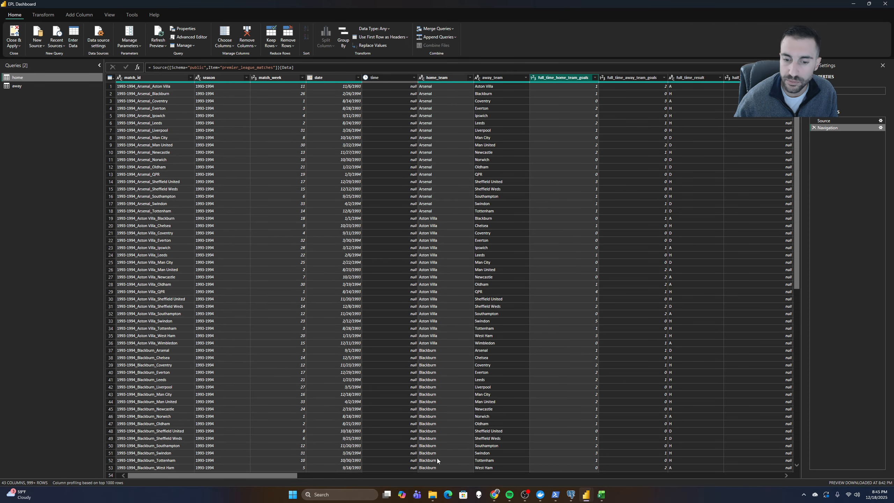
drag(293, 474, 320, 477)
click(602, 77)
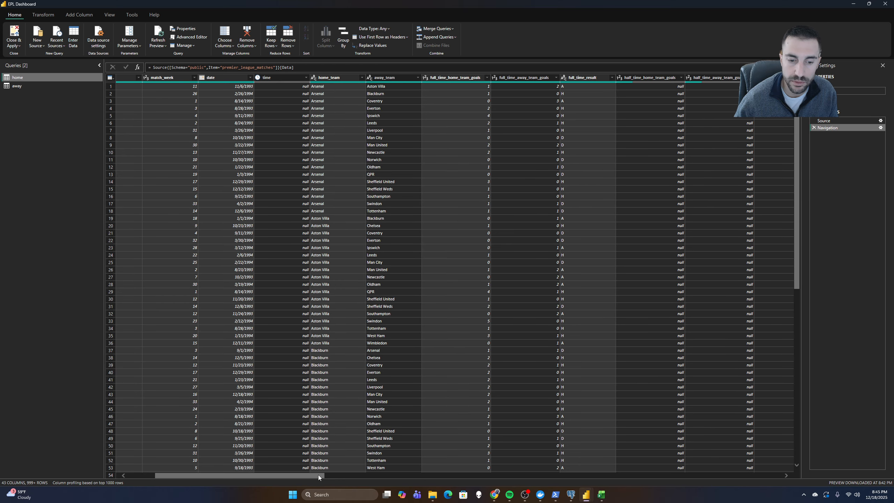
Extend the column selection with home_team_shots, home_team_shots_on_target and home_team_corners
drag(318, 476, 392, 477)
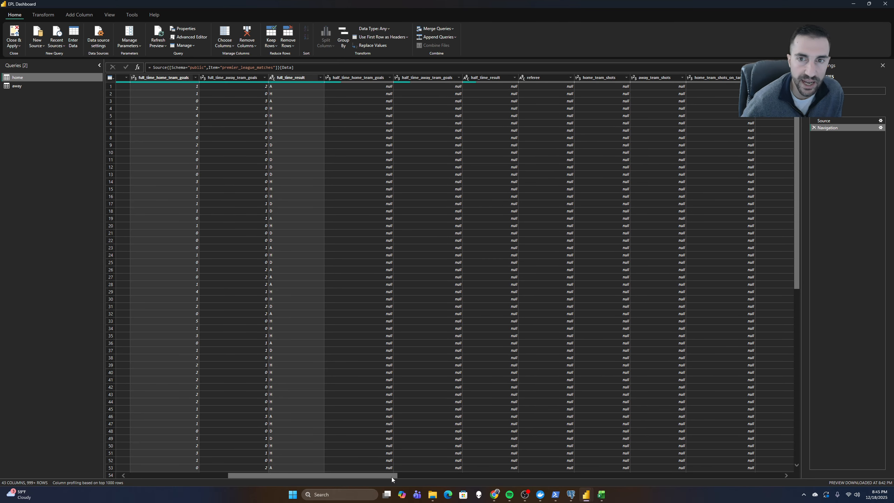
drag(391, 476, 431, 468)
click(448, 79)
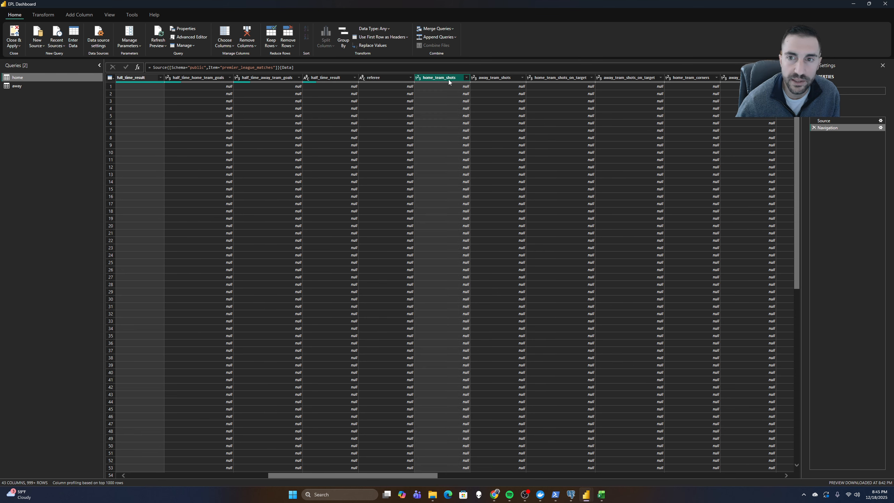
click(572, 79)
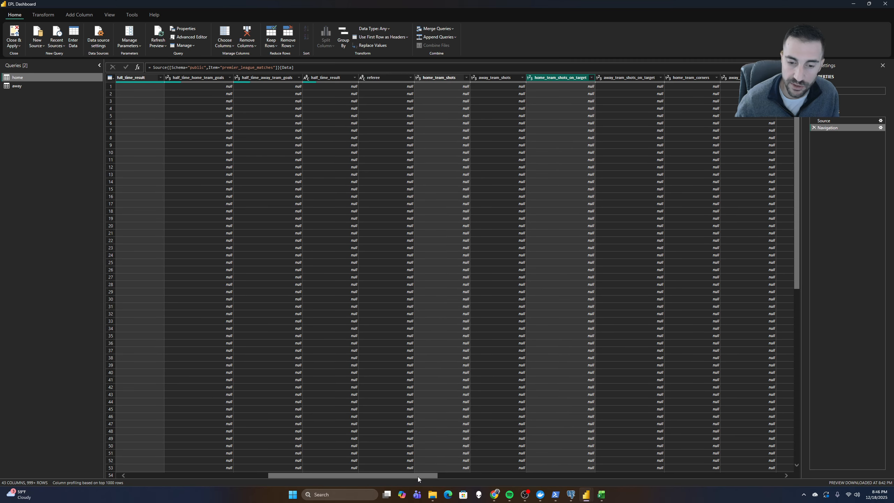
drag(417, 476, 431, 479)
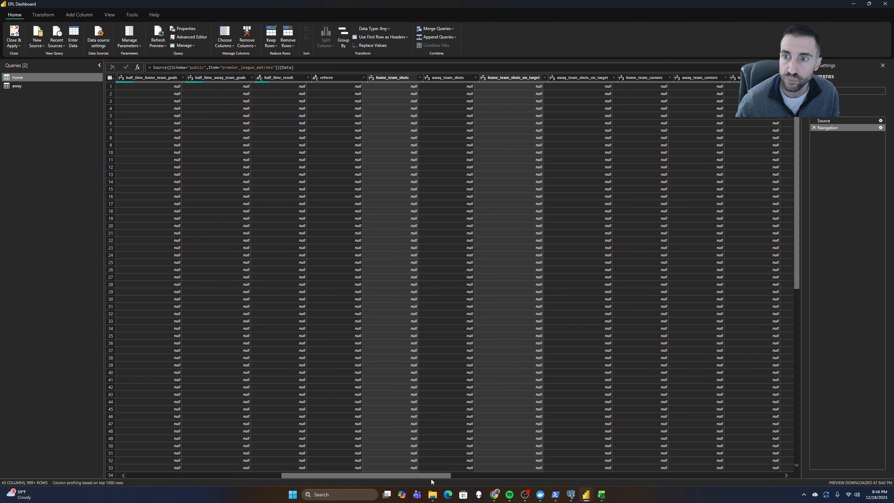
click(627, 81)
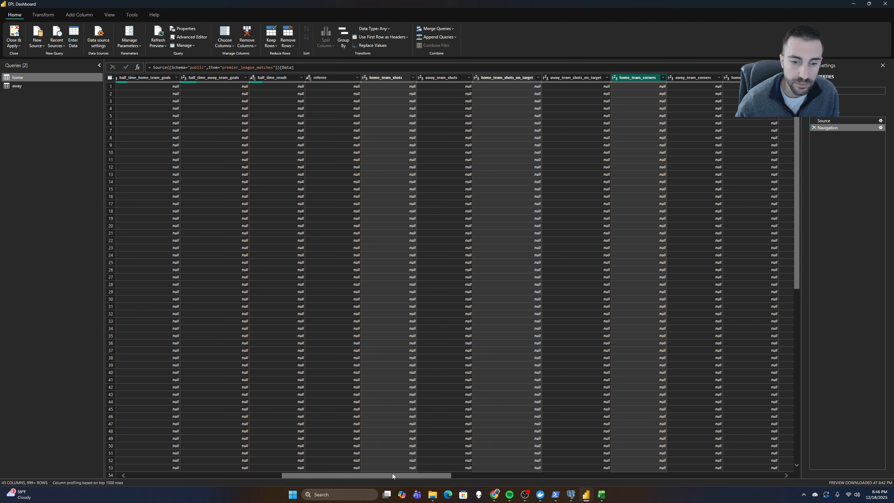
Also select home_team_fouls, home_team_yellow_cards, the column following away_team_yellow_cards, and home_team_points
drag(396, 473, 447, 476)
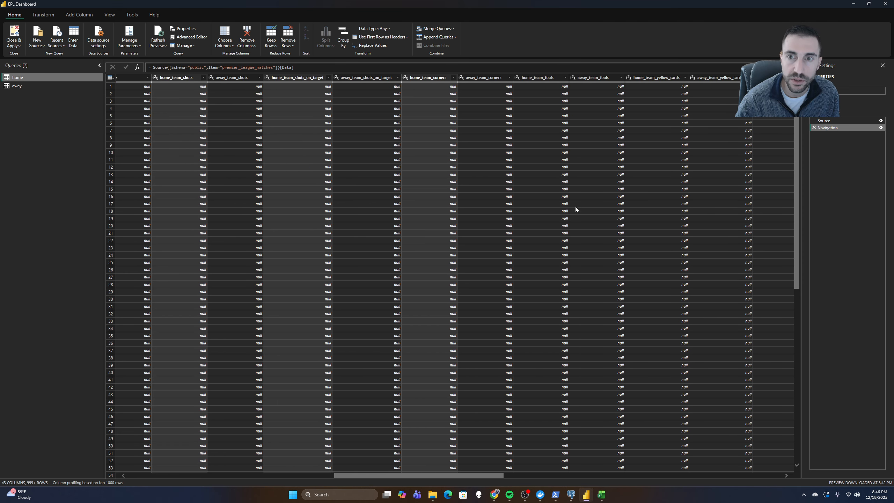
click(542, 77)
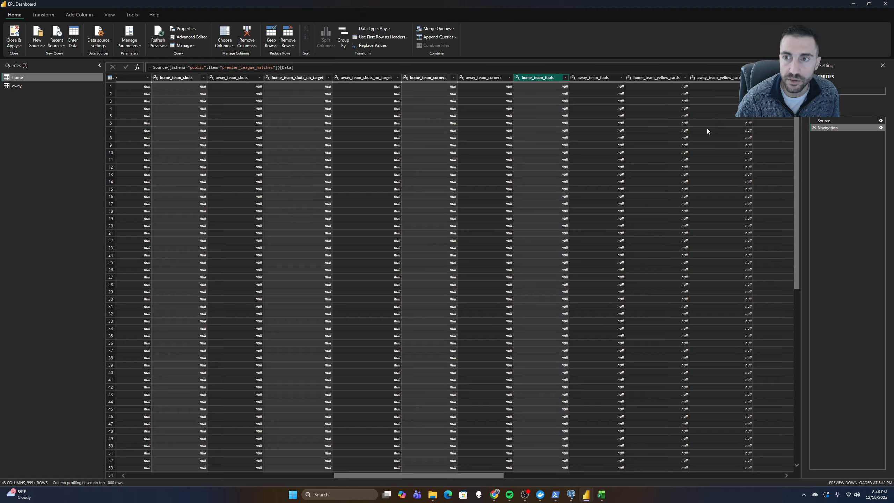
click(663, 78)
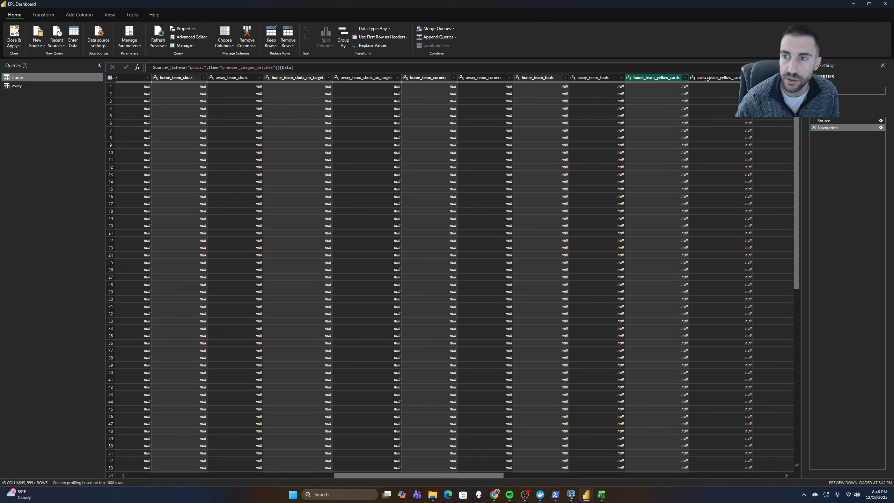
ctrl+click(773, 78)
drag(494, 475, 753, 475)
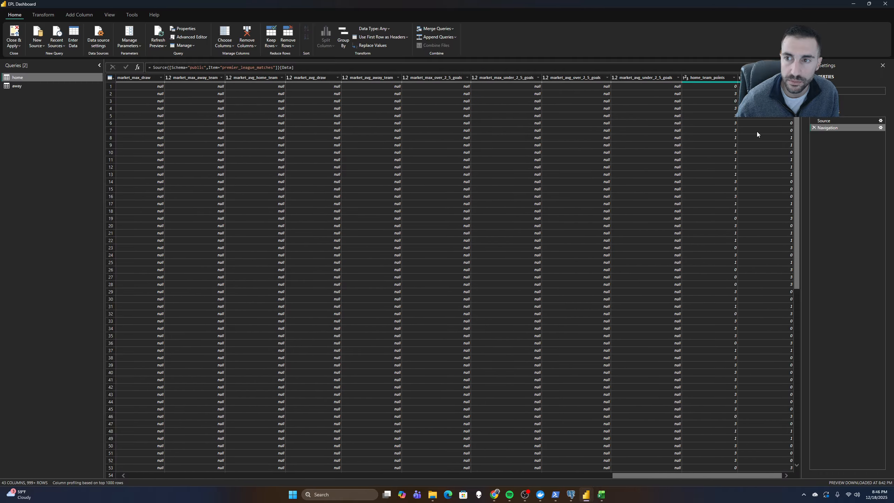
click(715, 77)
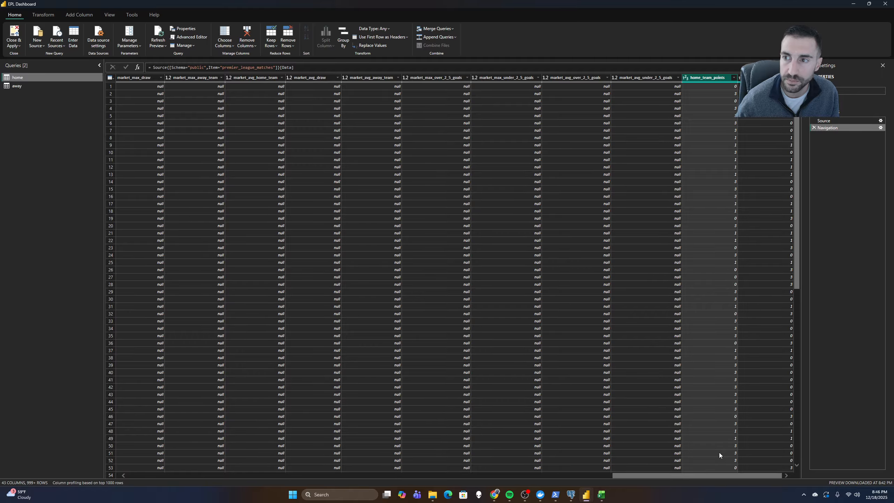
Remove all other columns from the home query, keeping only the selected match and home-team columns
drag(718, 476, 746, 453)
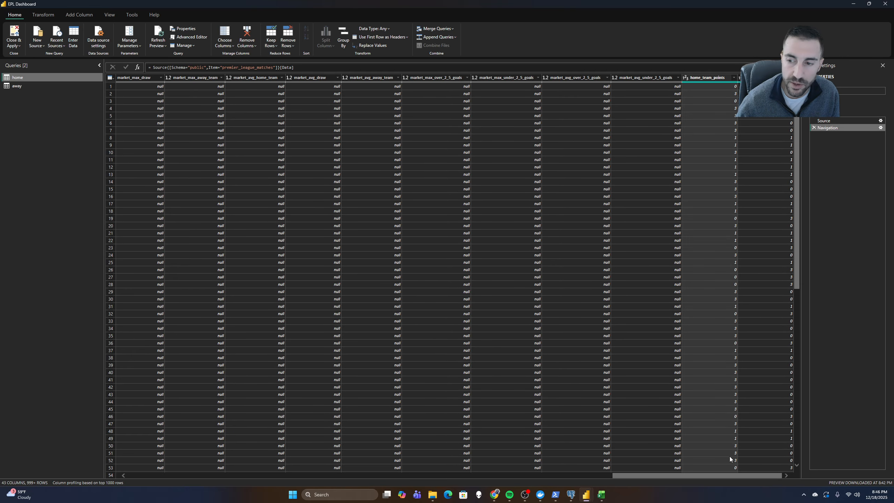
drag(724, 457, 184, 493)
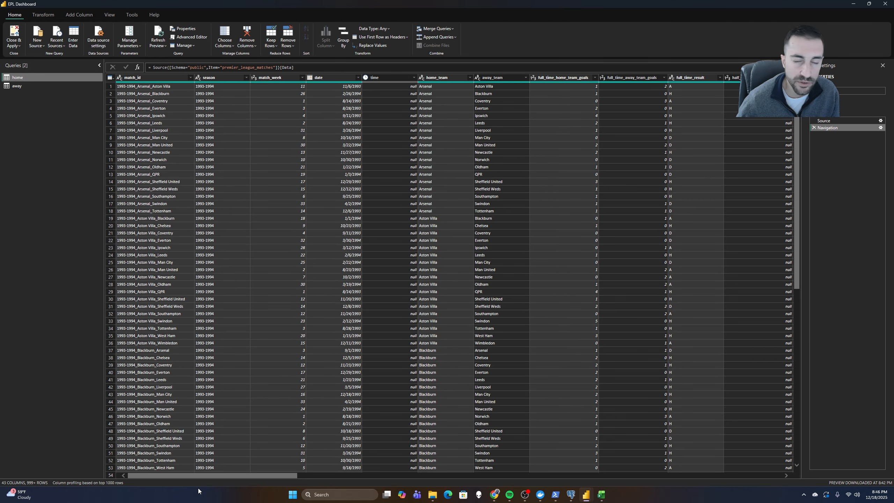
scroll(275, 482, right, 5)
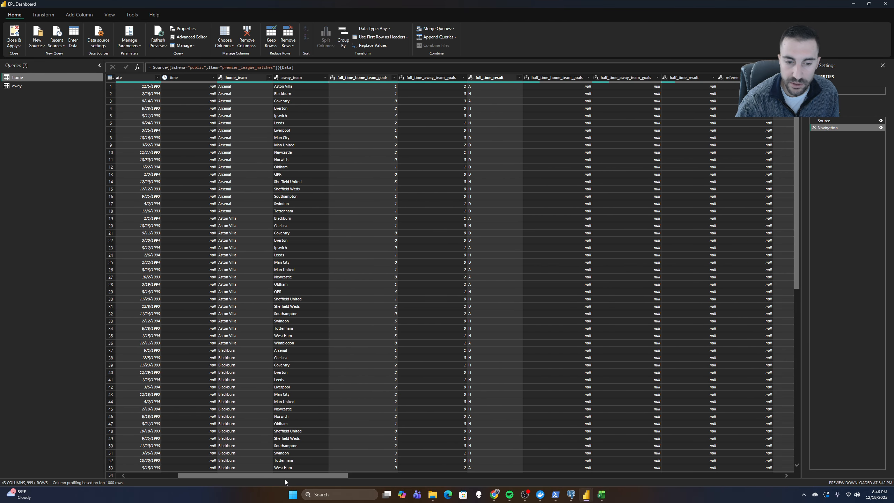
scroll(285, 479, left, 3)
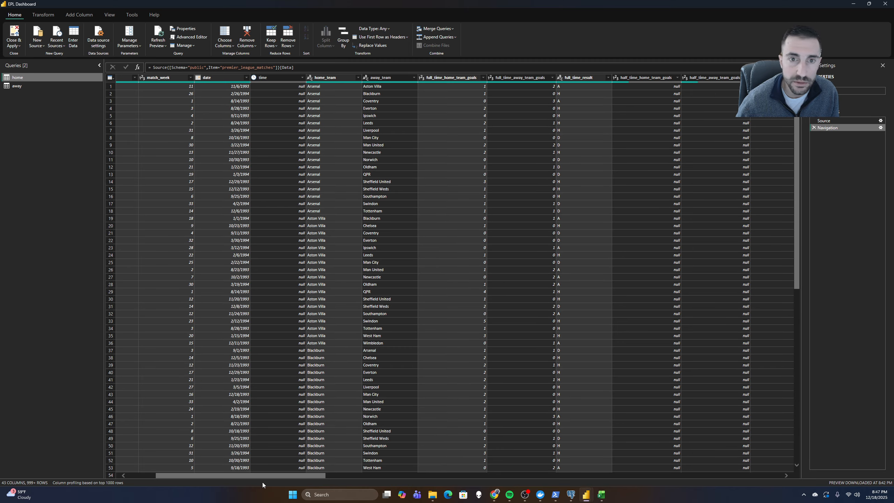
scroll(262, 482, left, 3)
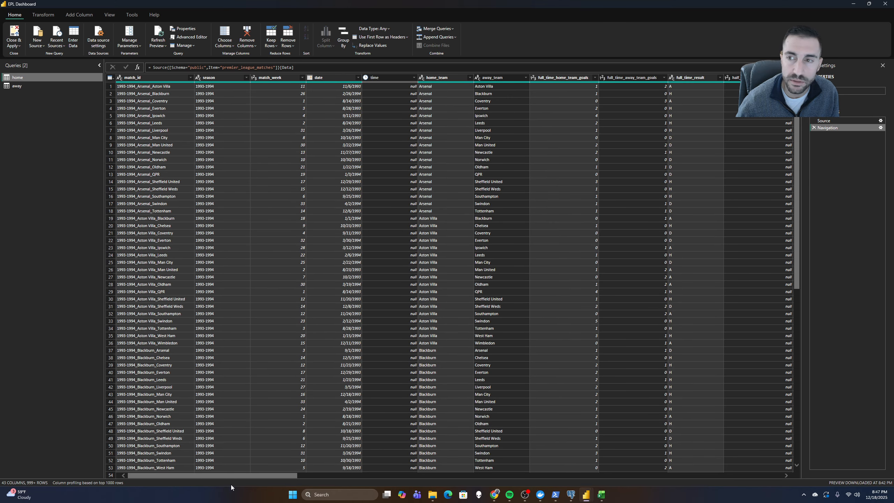
scroll(246, 483, right, 5)
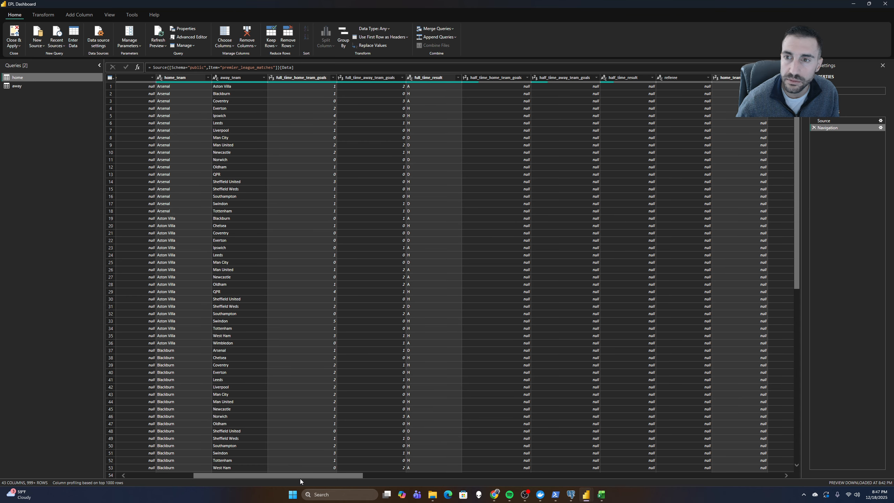
drag(300, 478, 246, 493)
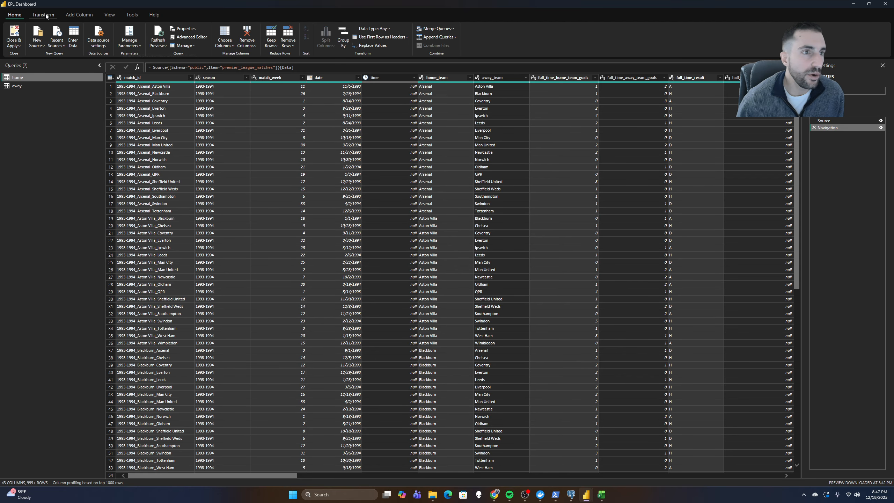
right_click(211, 77)
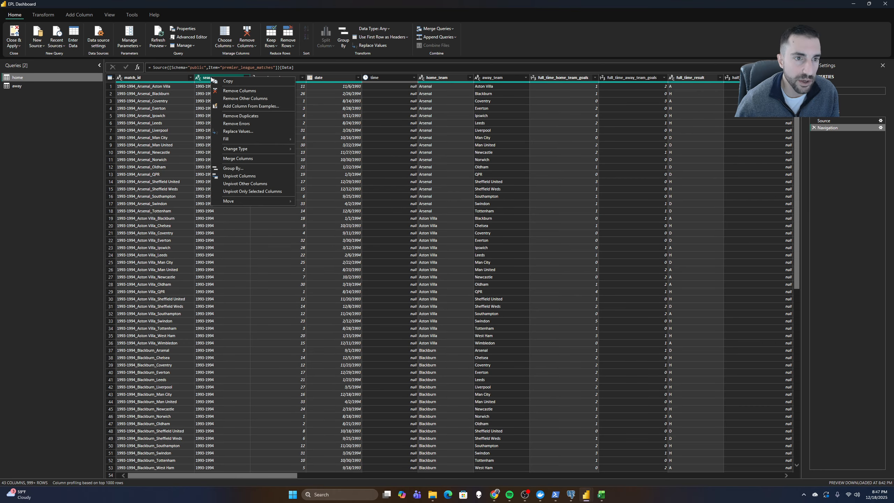
click(244, 99)
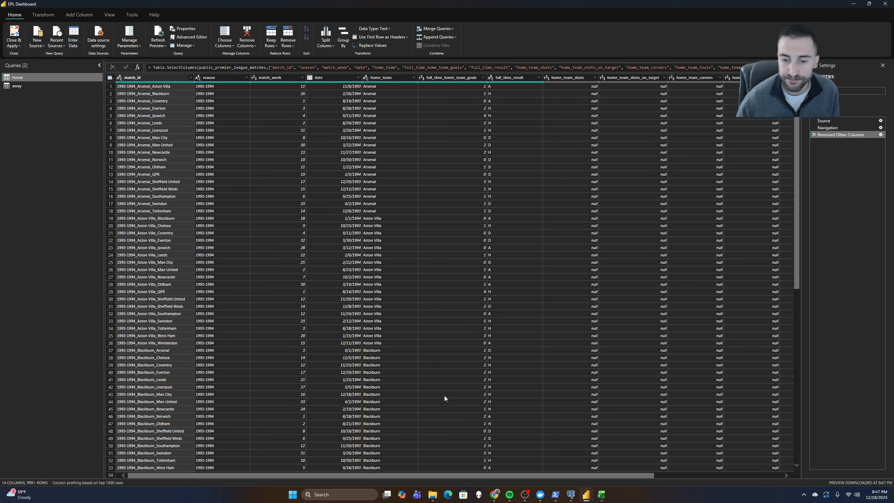
drag(473, 477, 446, 465)
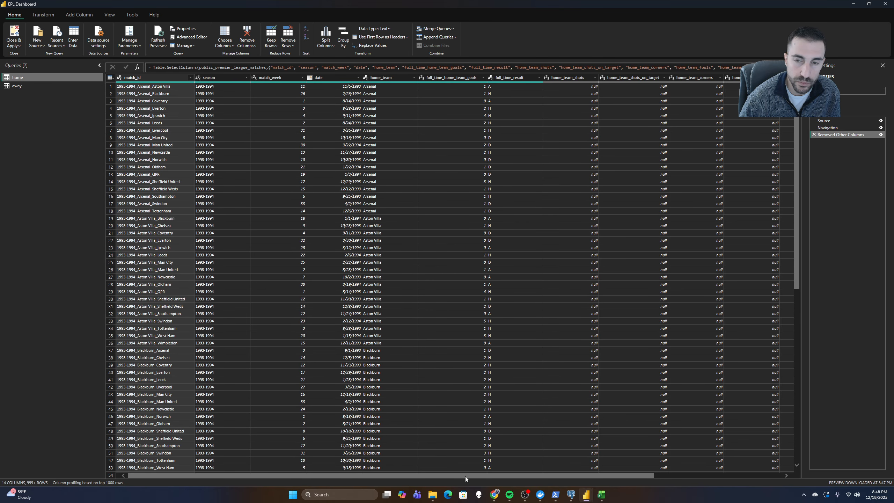
drag(465, 476, 477, 475)
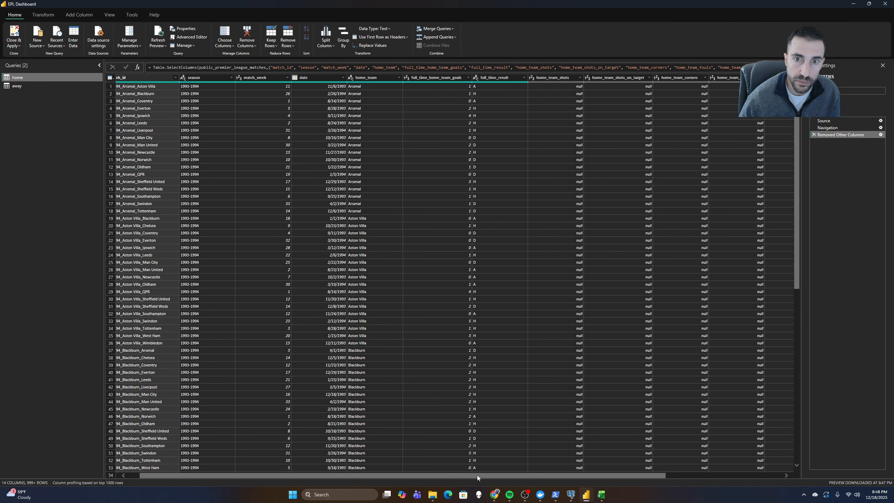
In the away query, select the match_id, season, match_week and date columns together
click(21, 88)
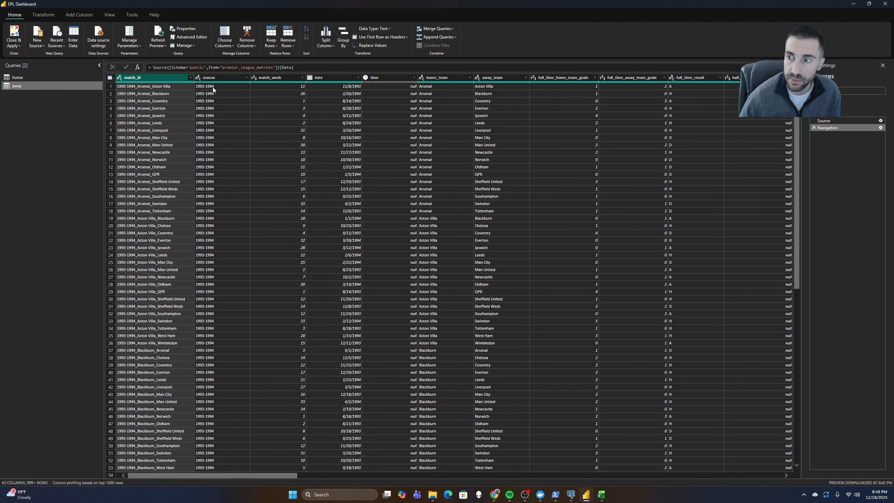
click(216, 78)
click(278, 79)
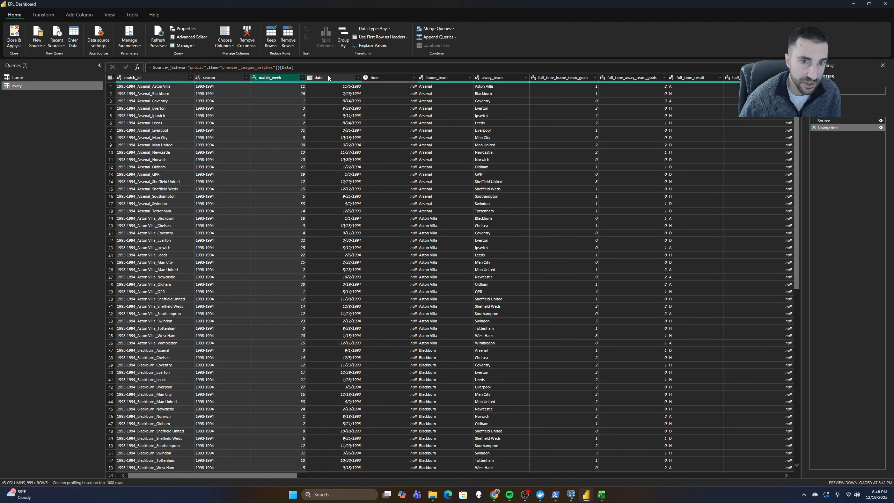
click(329, 76)
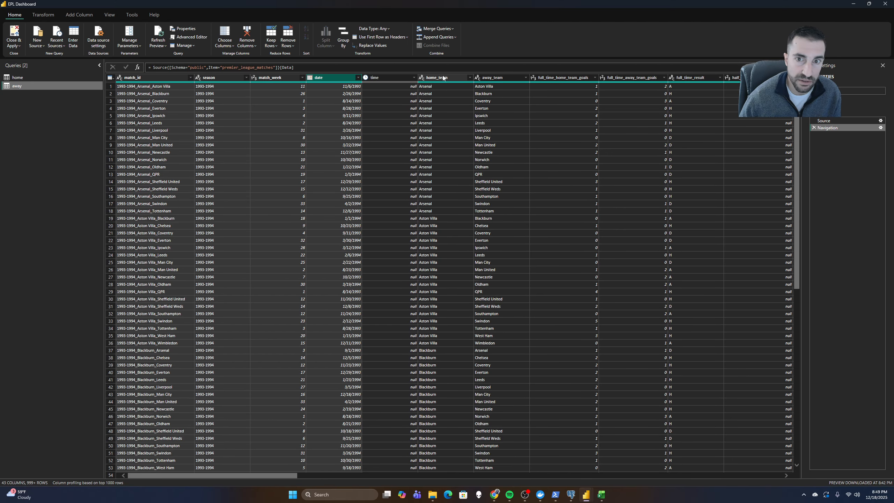
Add the away_team, full_time_away_team_goals and full_time_result columns to the away query's selection
click(494, 77)
click(635, 78)
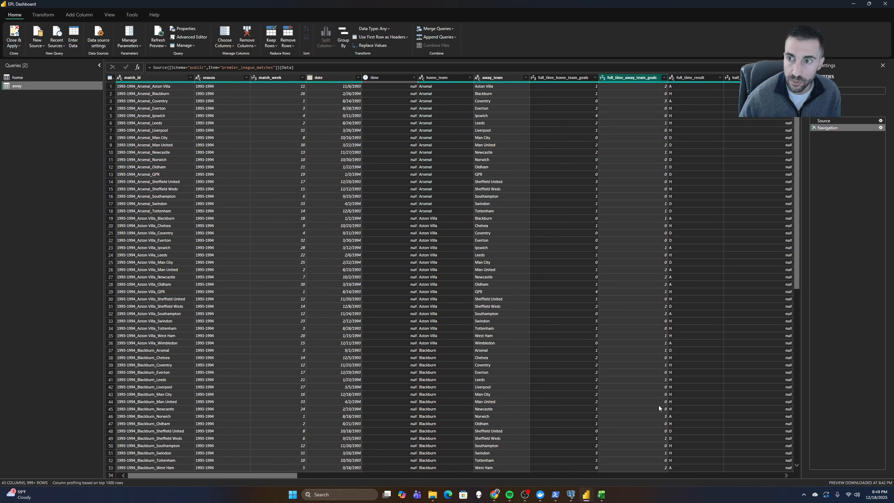
drag(295, 475, 344, 475)
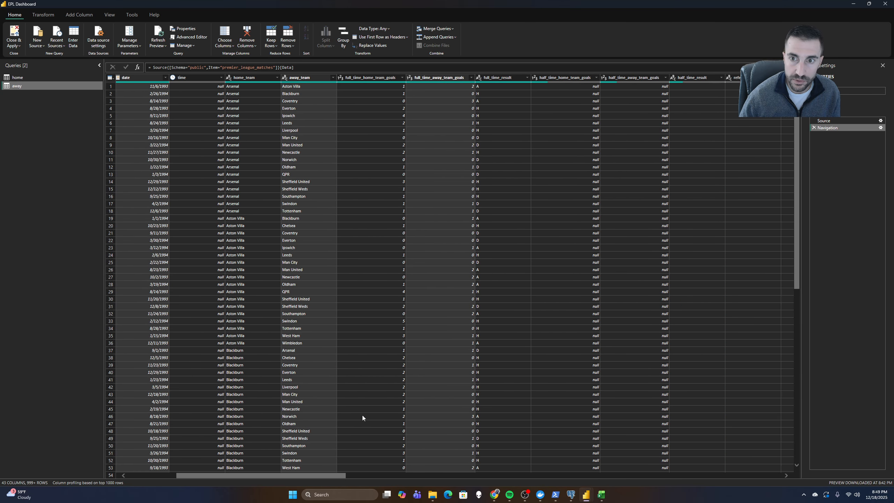
click(511, 112)
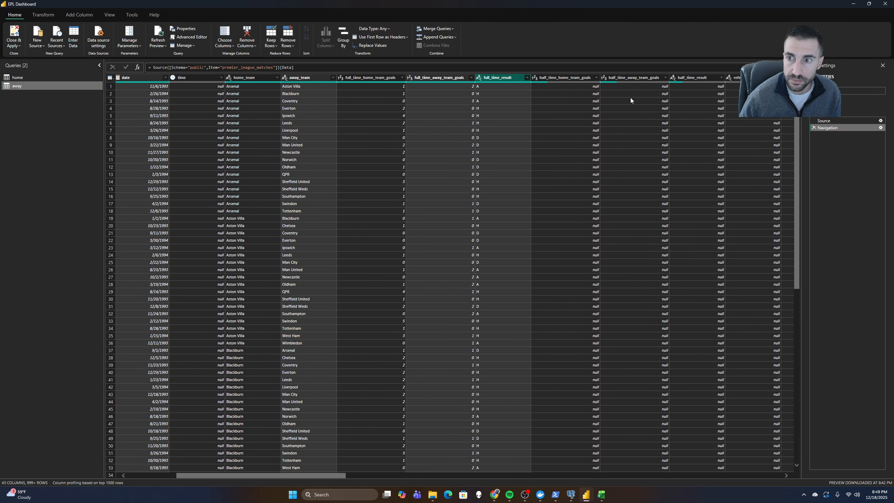
Extend the column selection with away_team_shots, away_team_shots_on_target and away_team_corners
drag(332, 475, 401, 480)
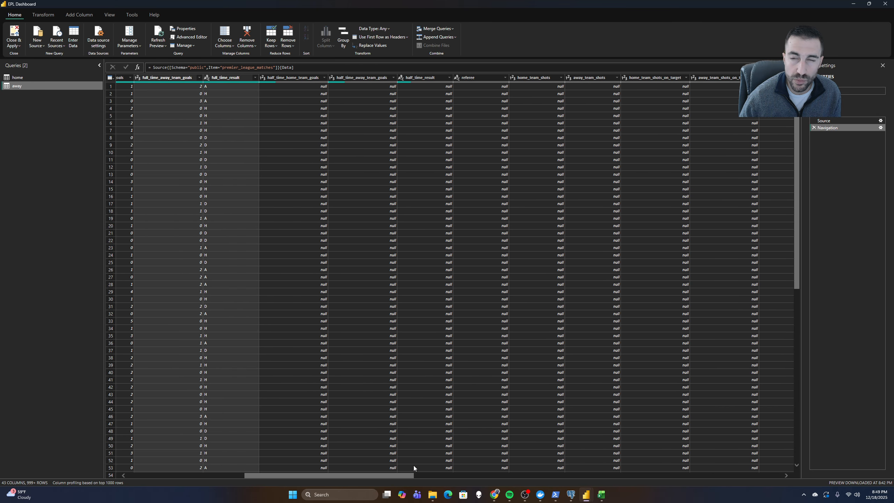
click(597, 77)
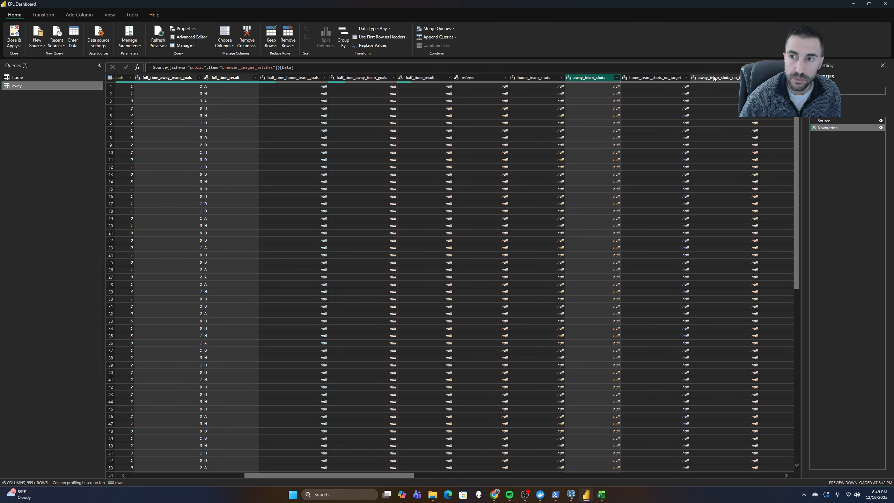
drag(413, 476, 443, 476)
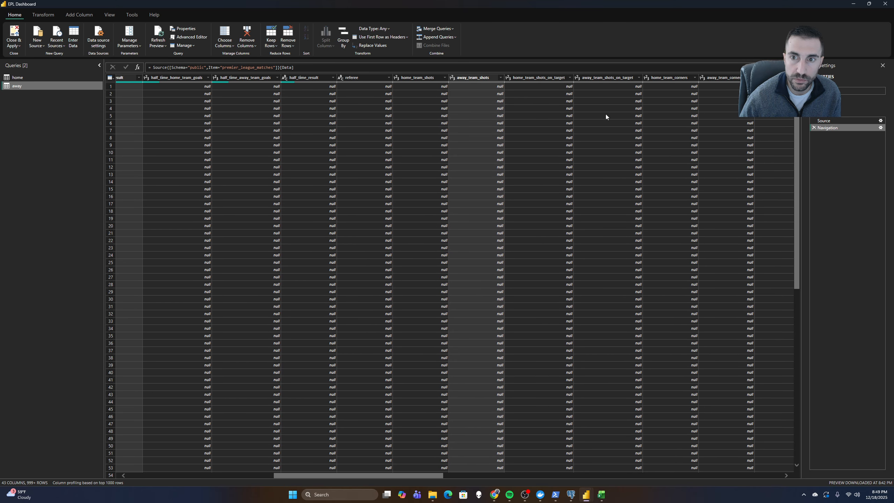
click(607, 78)
click(721, 78)
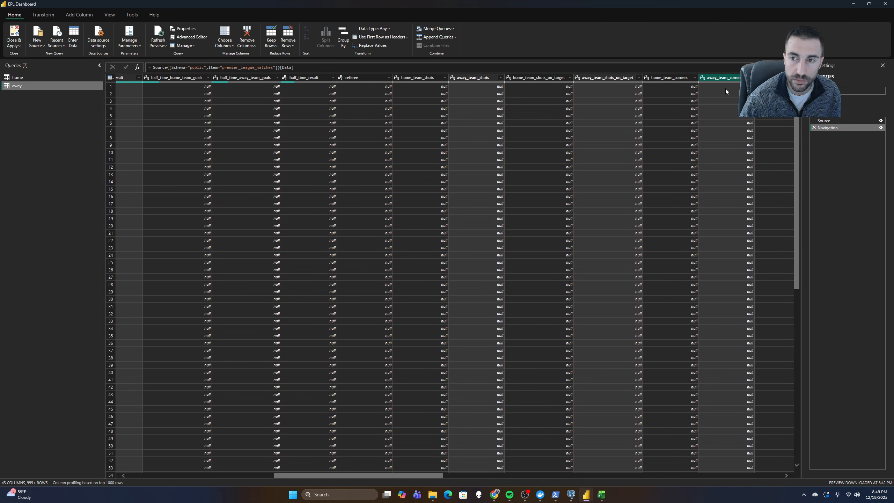
Also select away_team_fouls, away_team_yellow_cards and the away points column following home_team_points
drag(422, 475, 480, 475)
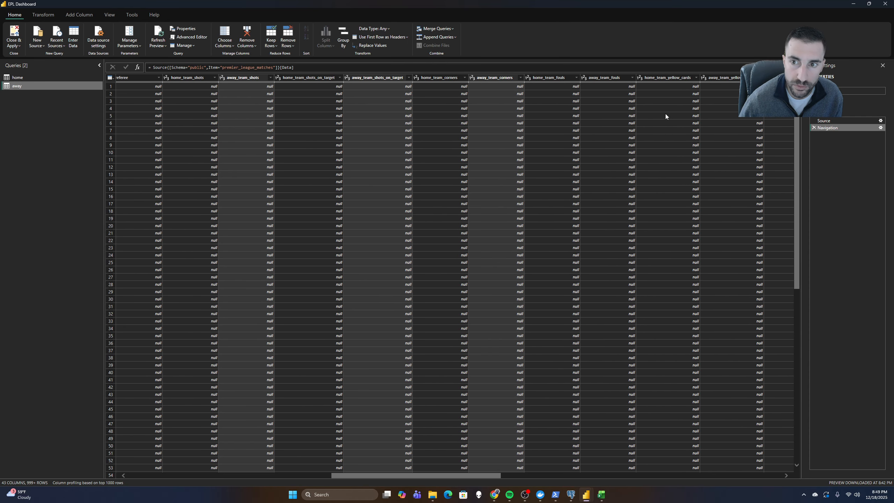
click(612, 78)
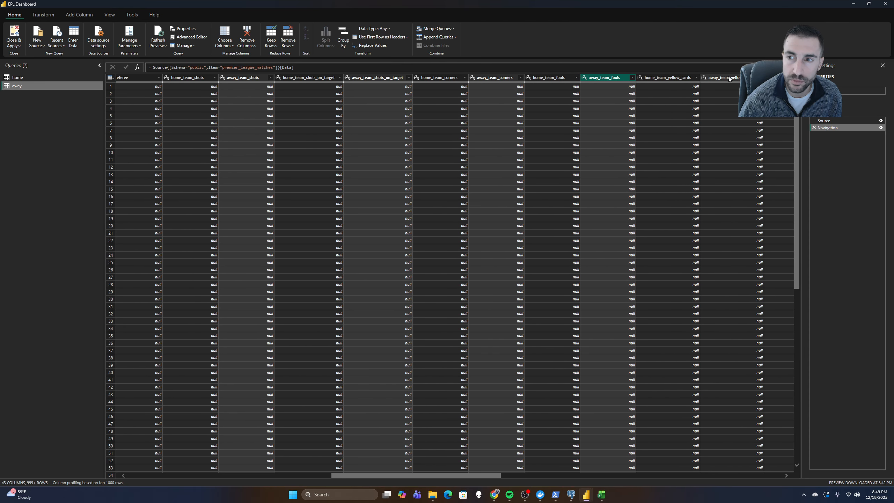
click(720, 77)
drag(423, 475, 706, 472)
click(662, 78)
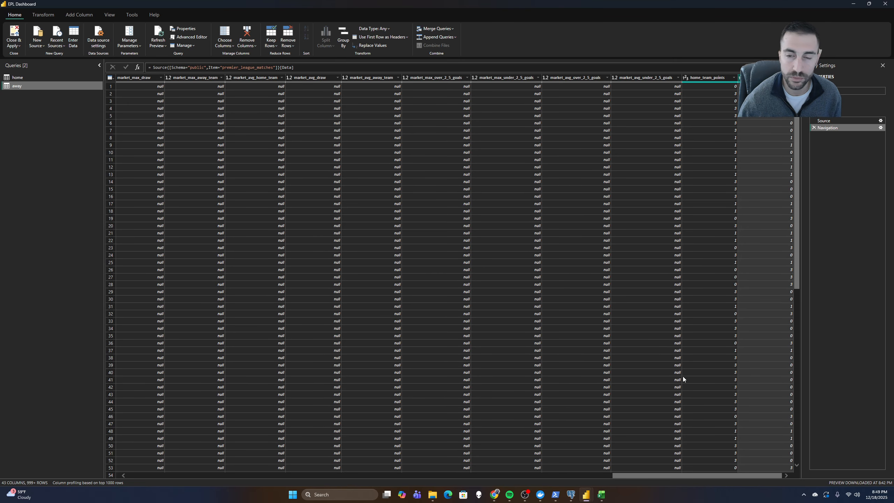
Remove all other columns from the away query, keeping only the selected match and away-team columns
drag(669, 476, 184, 475)
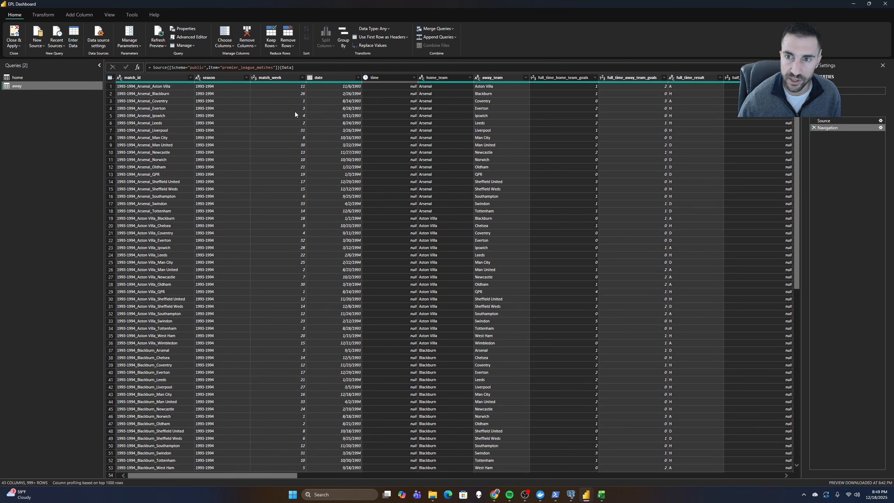
right_click(277, 81)
click(317, 100)
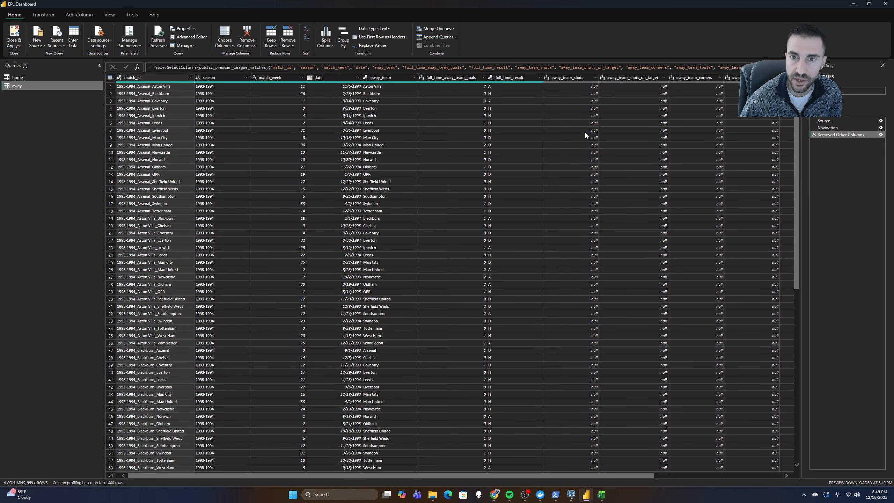
In the home query, rename the home_team column to team
click(42, 79)
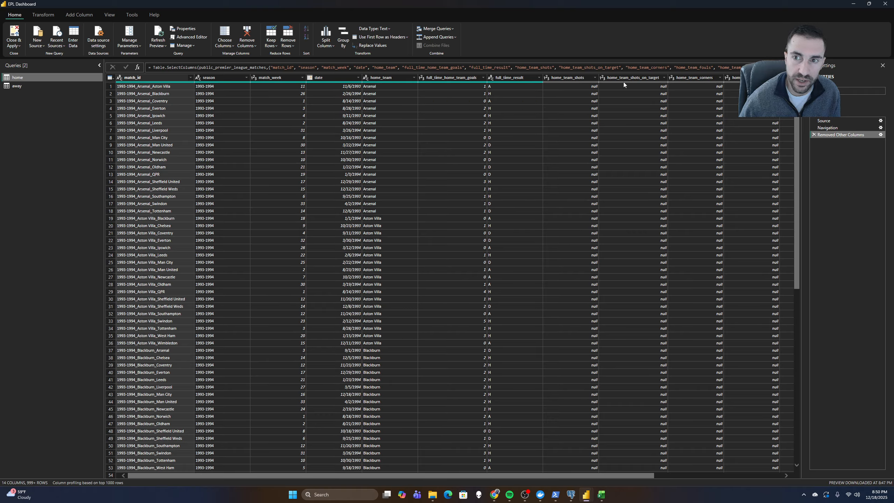
click(393, 78)
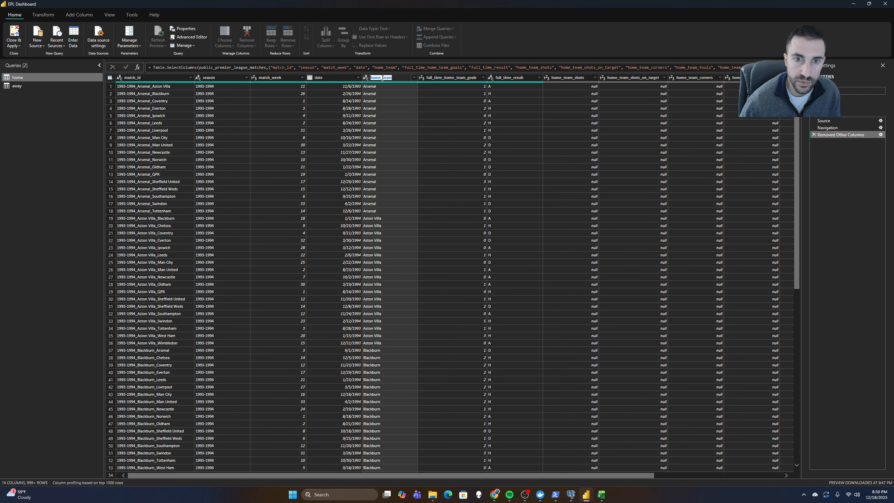
key(Delete)
key(Delete)
key(Delete)
key(Delete)
key(Delete)
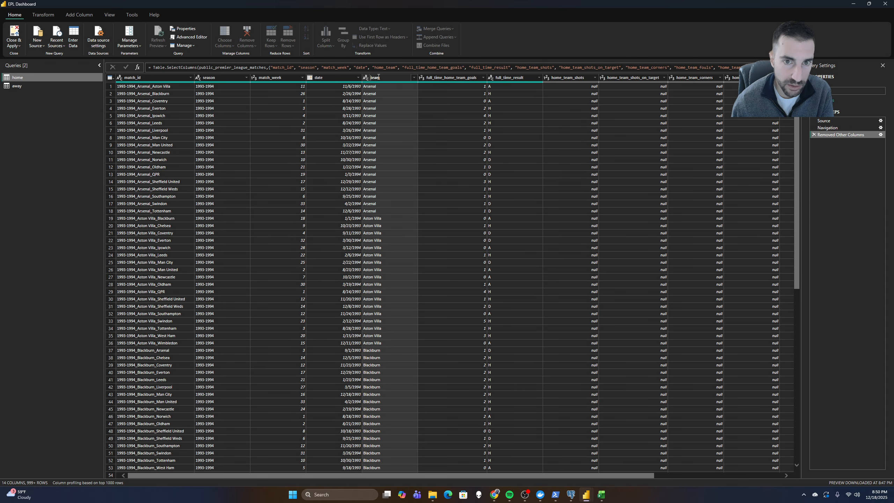
key(Return)
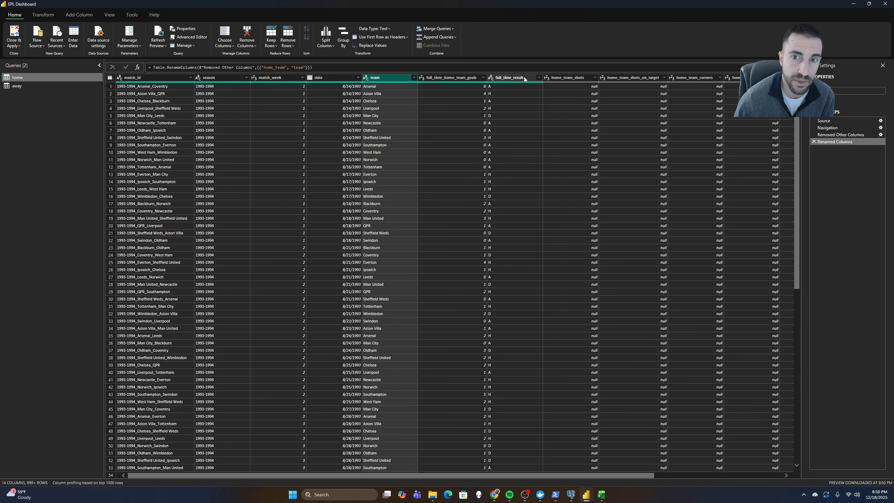
Rename the full_time_home_team_goals column to full_time_team_goals in the home query
drag(625, 475, 678, 471)
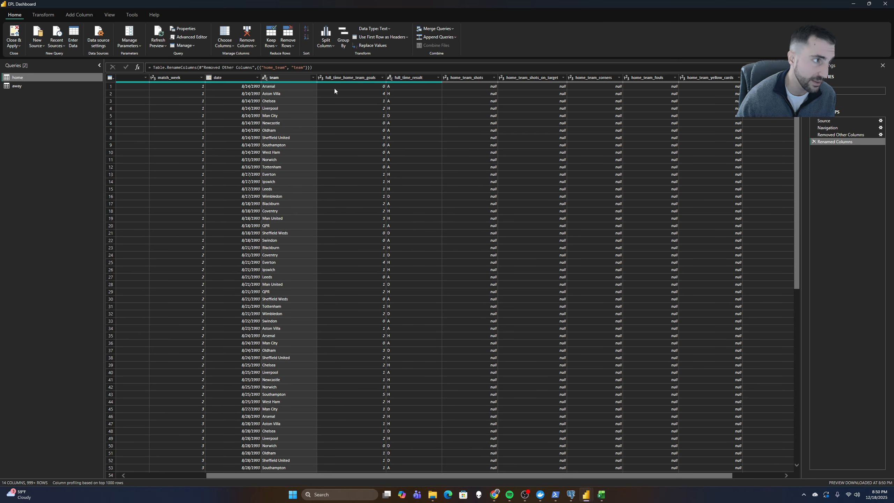
double_click(348, 77)
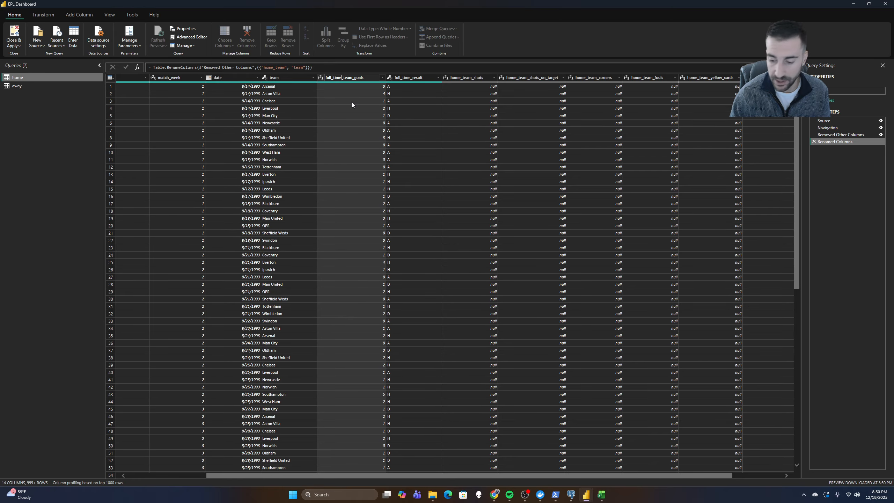
key(Return)
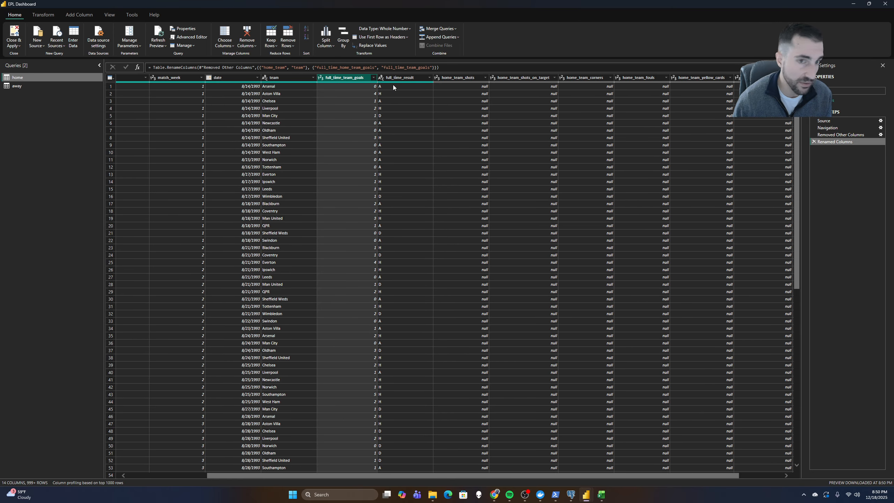
Rename the home_team_shots column to team_shots in the home query
double_click(458, 79)
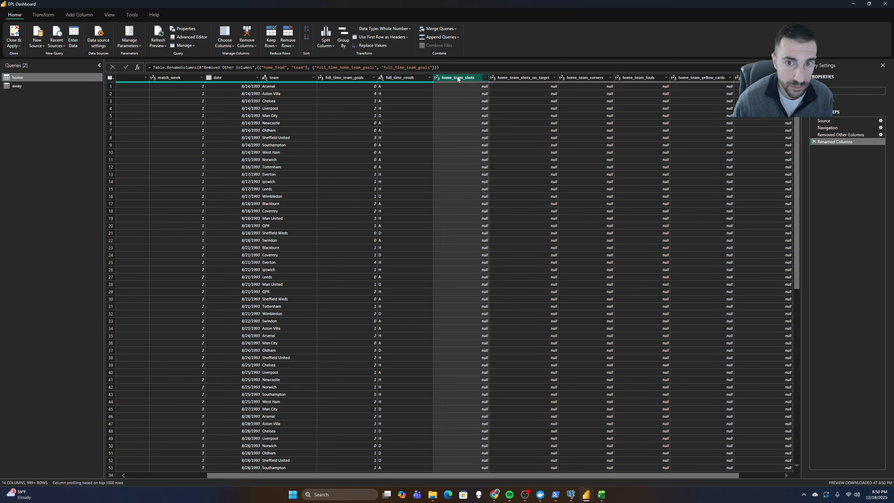
click(454, 77)
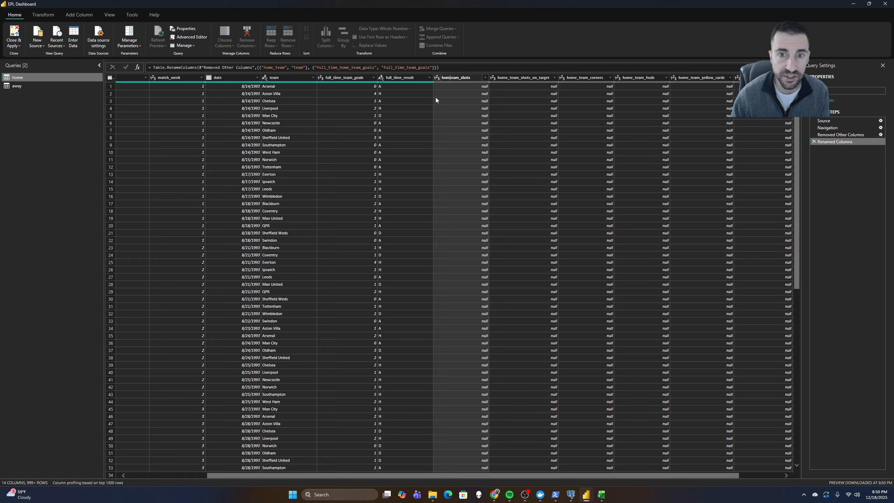
key(BackSpace)
key(BackSpace)
key(BackSpace)
key(BackSpace)
key(BackSpace)
key(Return)
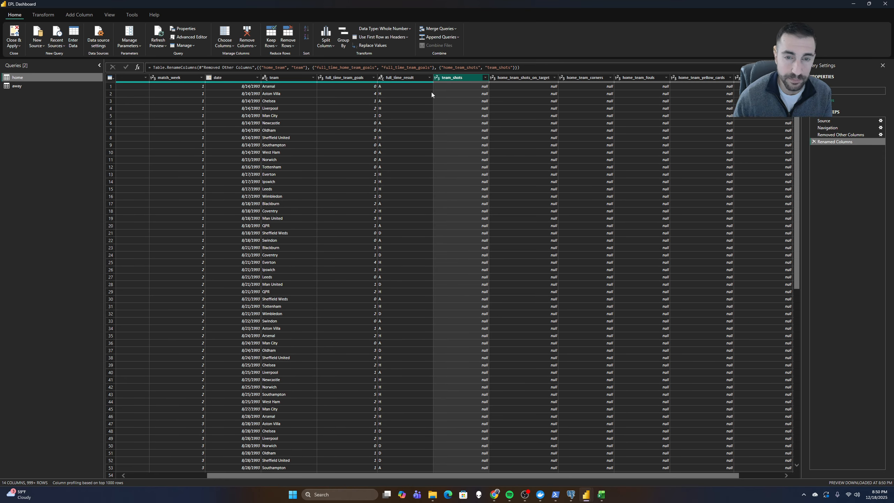
Rename the home_team_shots_on_target column to team_shots_on_target in the home query
double_click(510, 78)
click(508, 78)
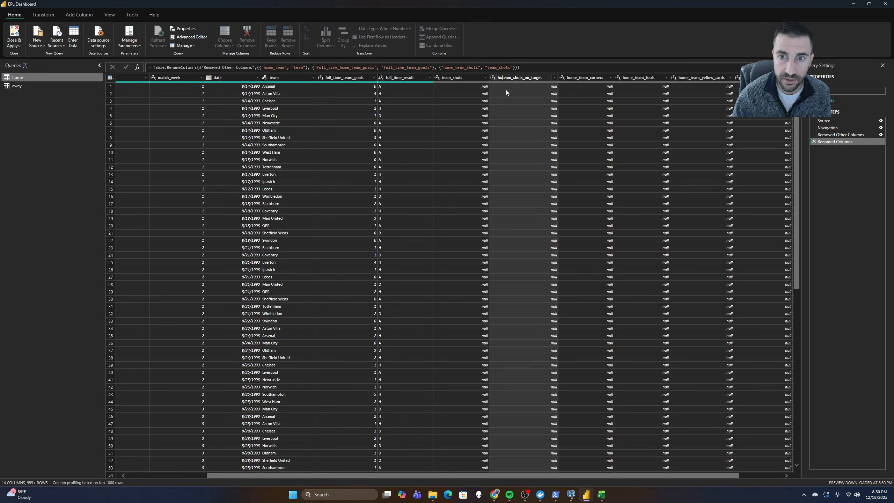
key(BackSpace)
key(BackSpace)
key(BackSpace)
key(BackSpace)
key(BackSpace)
key(Return)
Rename the home_team_corners column to team_corners in the home query
click(576, 78)
double_click(576, 78)
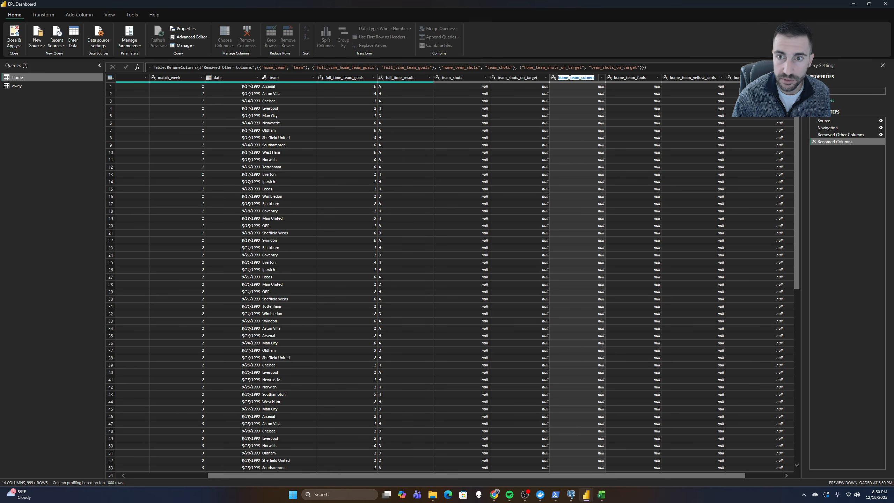
key(BackSpace)
key(BackSpace)
key(BackSpace)
key(BackSpace)
key(BackSpace)
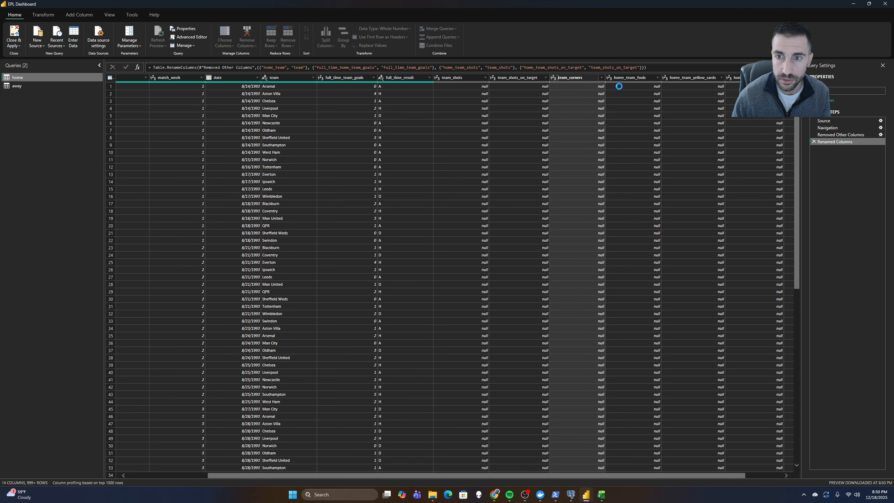
key(Return)
Rename the home_team_fouls column to team_fouls in the home query
click(628, 78)
double_click(628, 78)
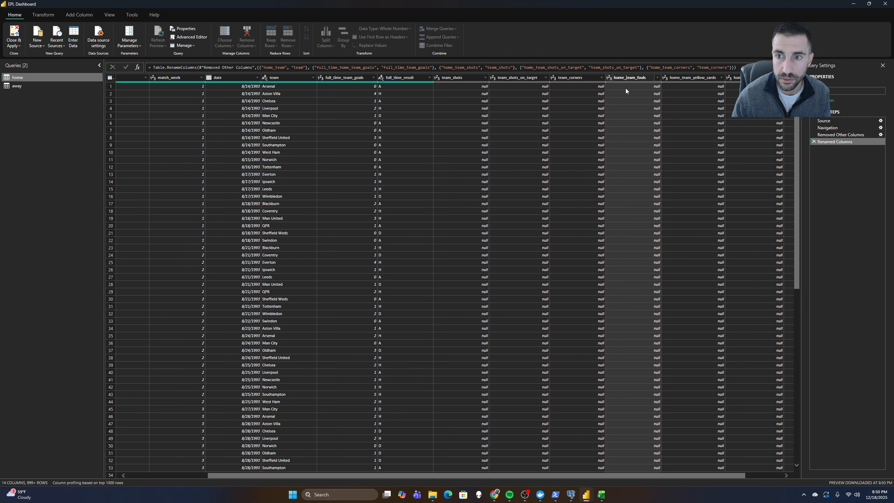
key(BackSpace)
key(BackSpace)
key(BackSpace)
key(BackSpace)
key(BackSpace)
key(Return)
Rename the home_team_yellow_cards column to team_yellow_cards in the home query
click(694, 78)
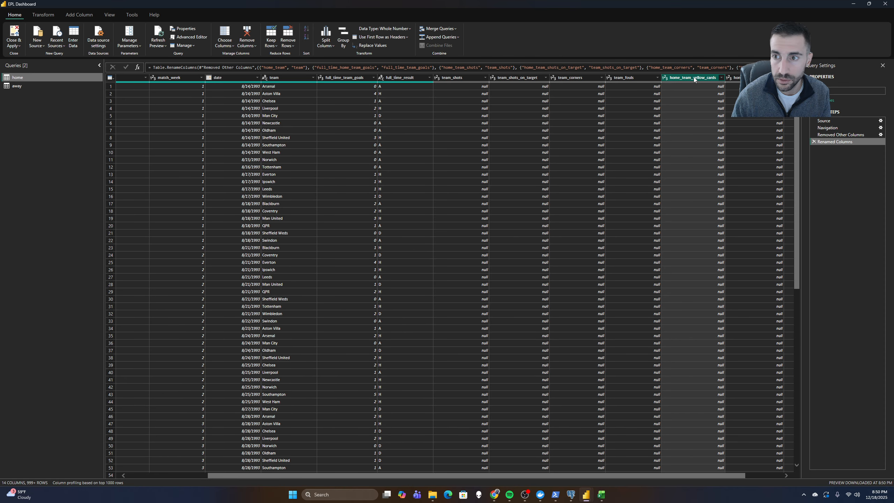
double_click(694, 78)
key(BackSpace)
key(BackSpace)
key(BackSpace)
key(BackSpace)
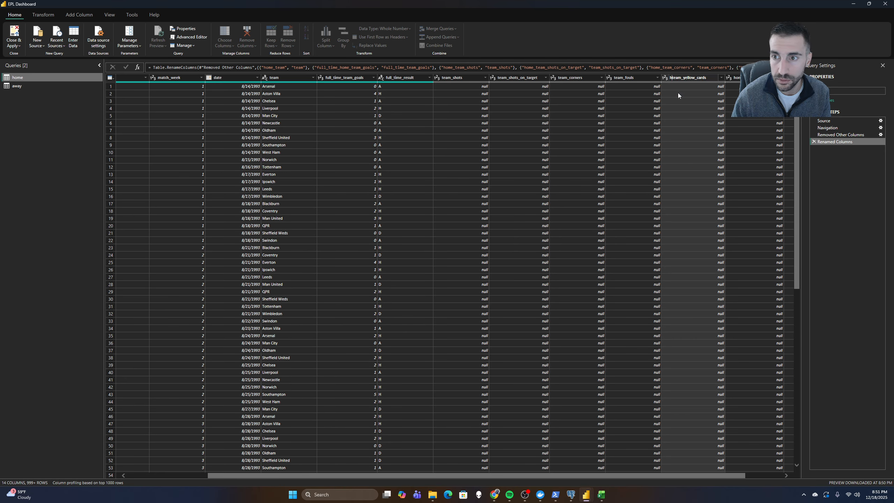
key(BackSpace)
key(Return)
Rename the home query's red cards column to team_red_cards
click(739, 78)
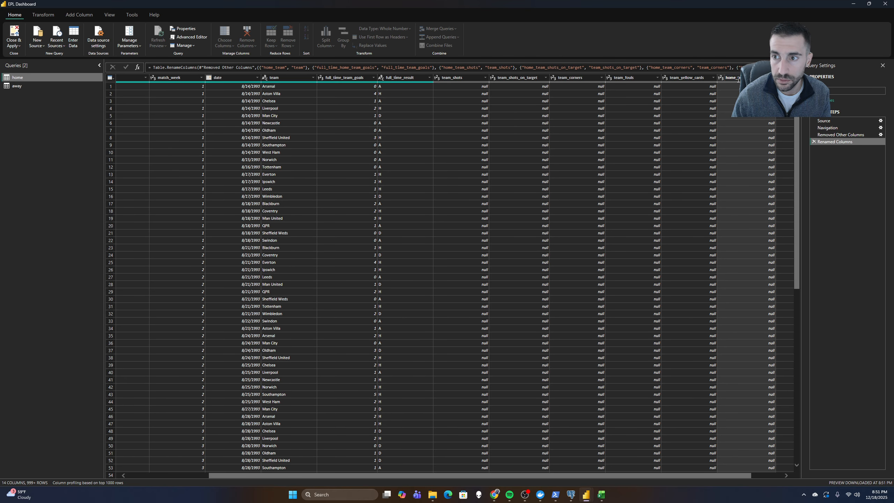
key(BackSpace)
key(Return)
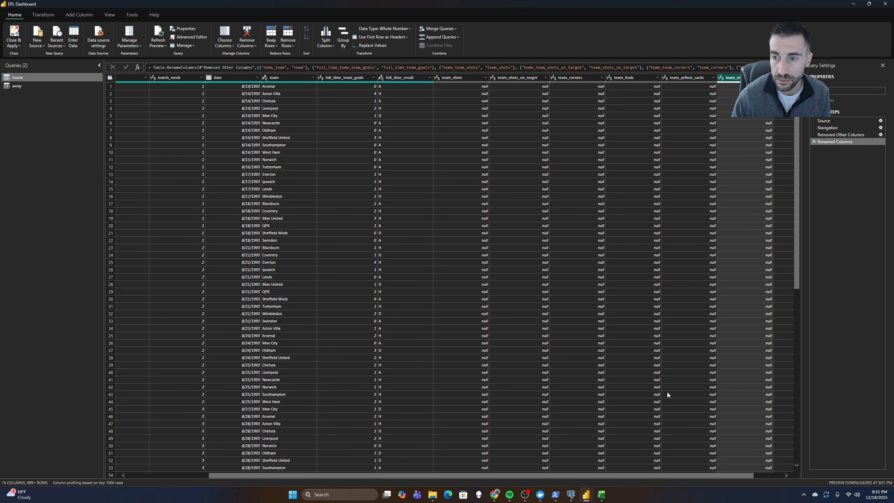
Remove the home prefix from the name of the home query's last column, home_team_points
drag(660, 474, 732, 476)
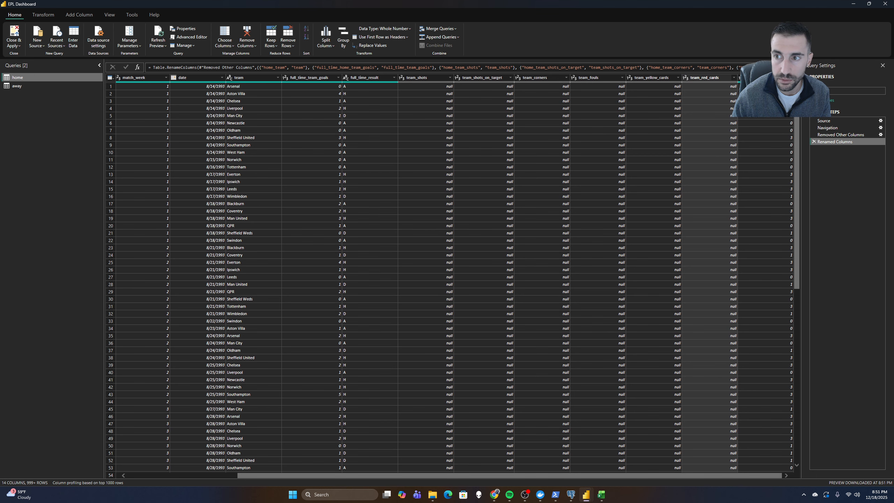
double_click(763, 78)
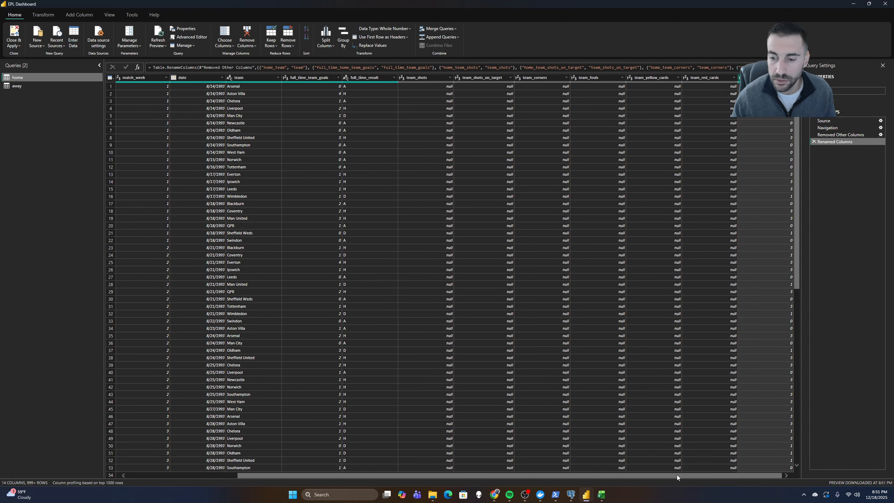
drag(677, 475, 423, 491)
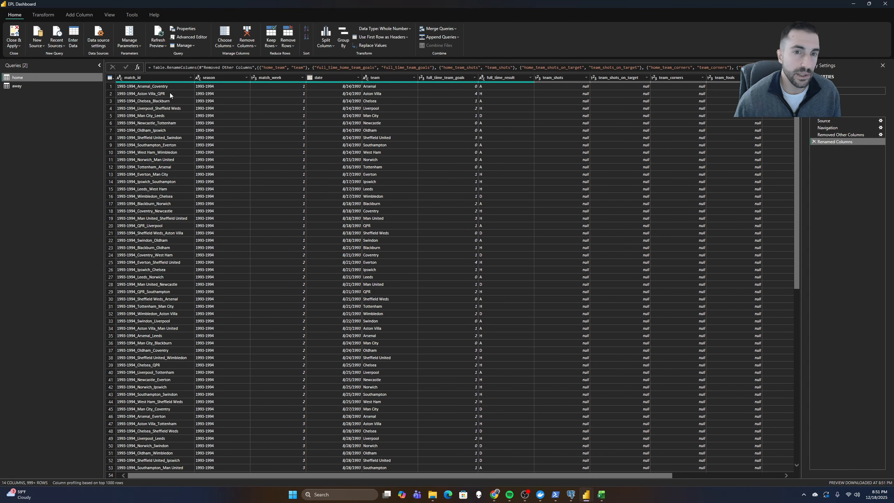
In the away query, rename the away_team column to team
click(51, 85)
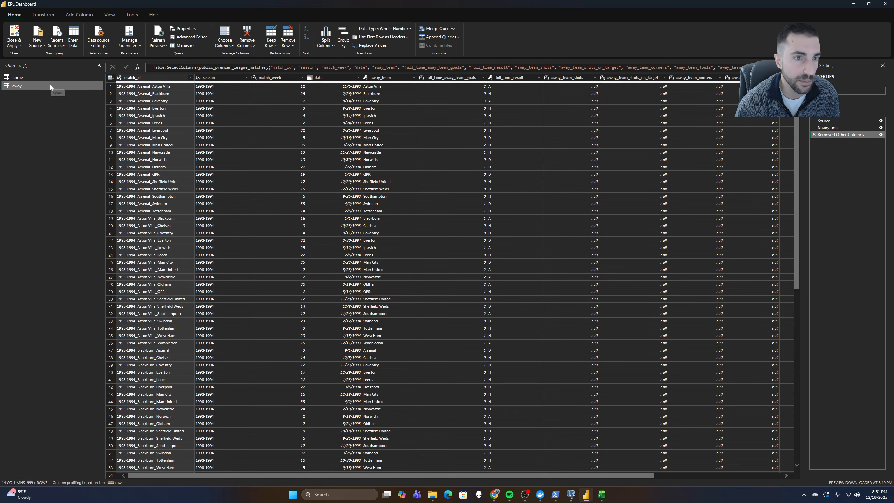
double_click(382, 77)
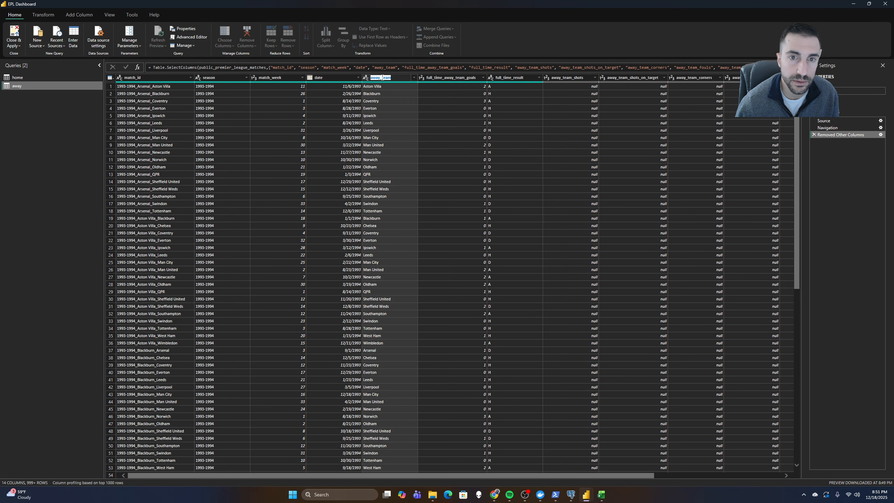
key(Return)
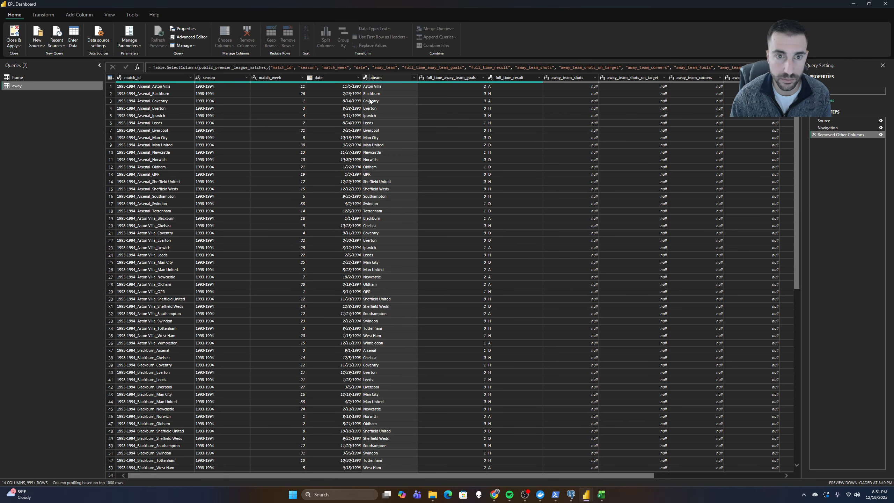
Rename the full_time_away_team_goals column to full_time_team_goals in the away query
double_click(451, 78)
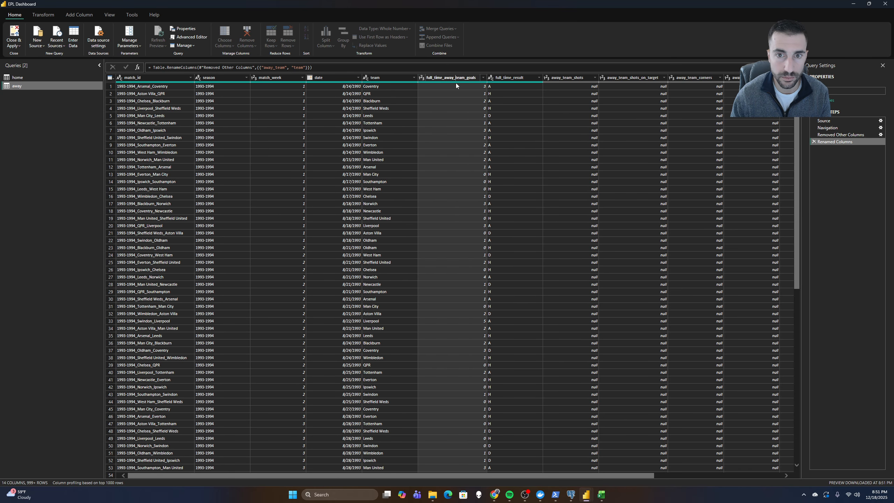
key(BackSpace)
key(Return)
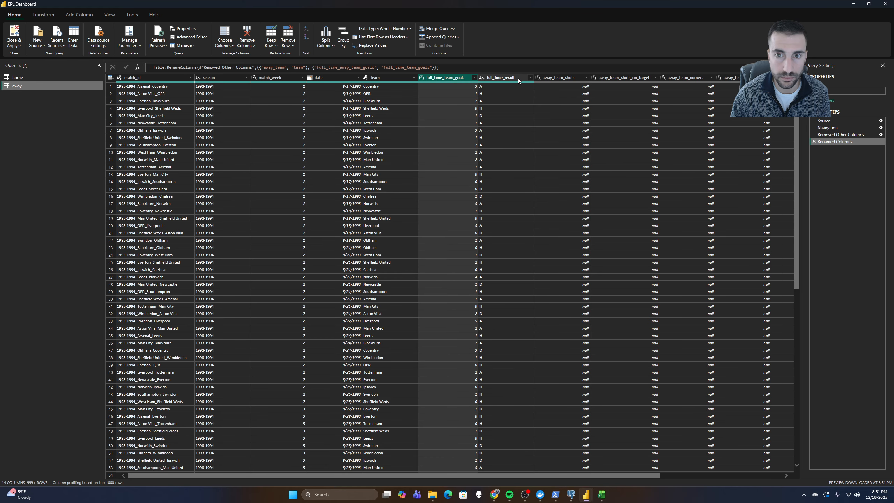
Rename the away_team_shots column to team_shots in the away query
double_click(554, 79)
click(554, 79)
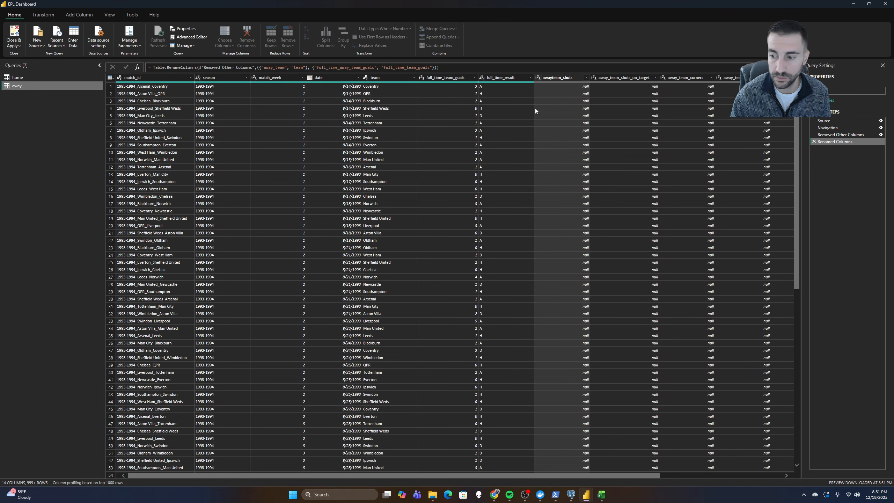
key(BackSpace)
key(BackSpace)
key(BackSpace)
key(BackSpace)
key(BackSpace)
key(Return)
Rename the away_team_shots_on_target column to team_shots_on_target in the away query
double_click(623, 78)
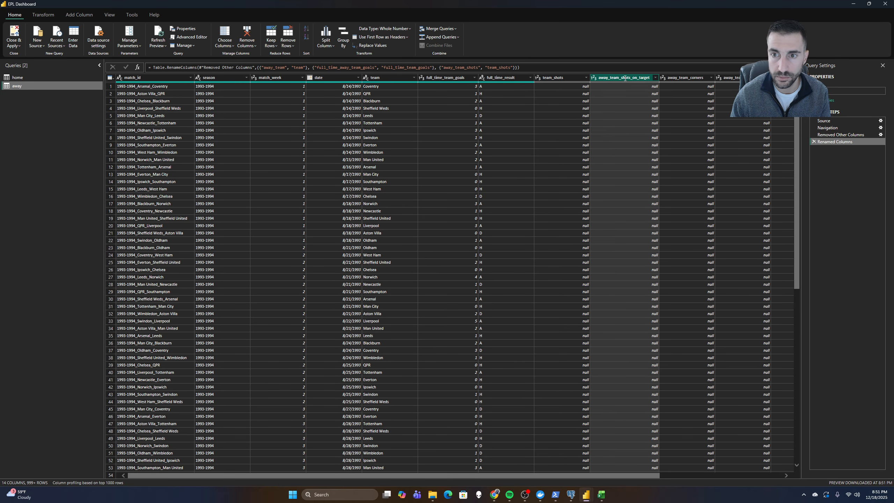
click(611, 78)
key(BackSpace)
key(BackSpace)
key(BackSpace)
key(BackSpace)
key(BackSpace)
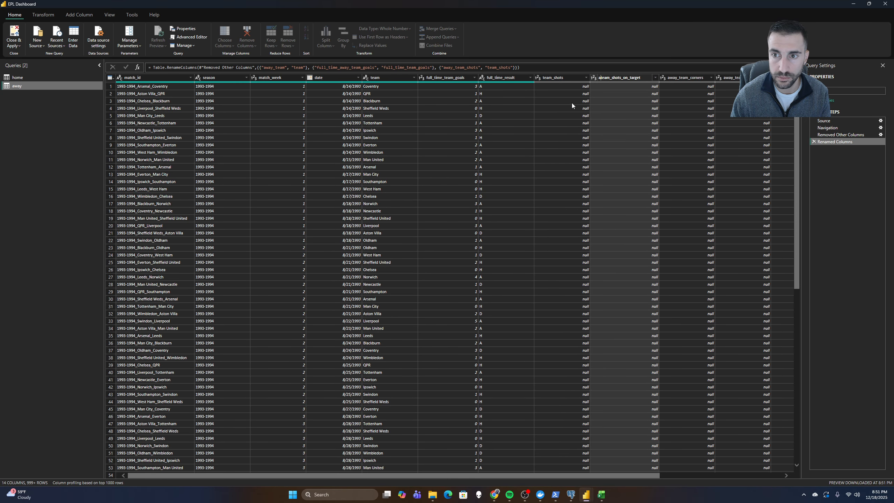
key(Return)
Rename the away_team_corners column to team_corners in the away query
double_click(675, 78)
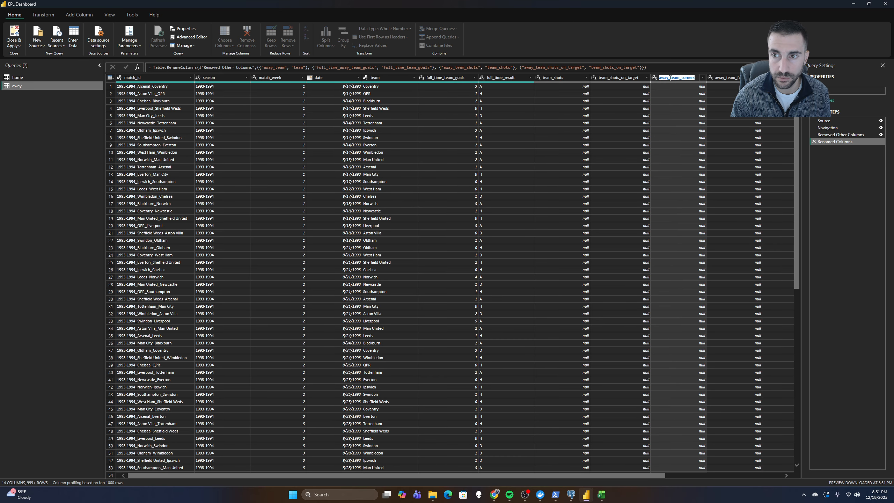
key(BackSpace)
key(BackSpace)
key(BackSpace)
key(BackSpace)
key(BackSpace)
key(Return)
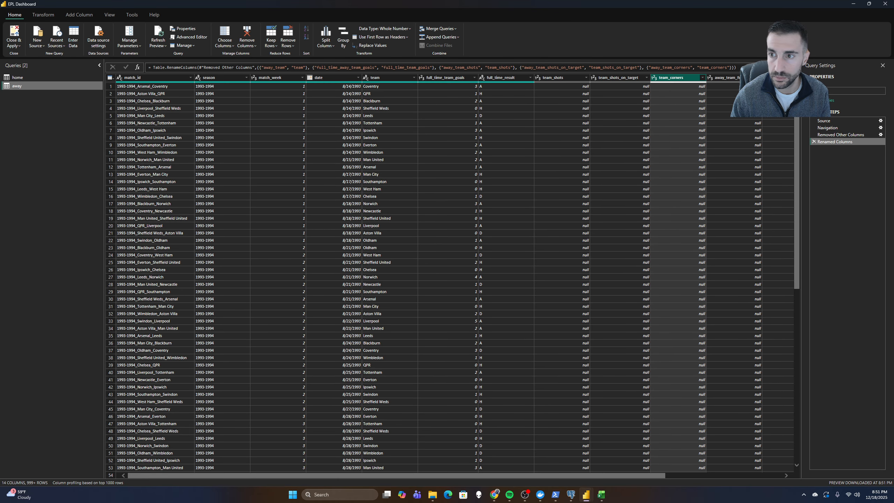
Rename the away_team_fouls column to team_fouls in the away query
double_click(733, 78)
click(726, 78)
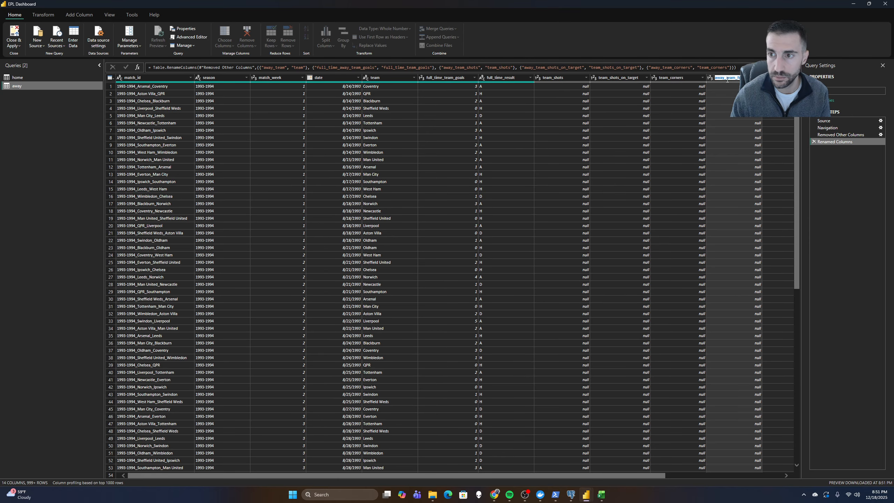
key(BackSpace)
key(BackSpace)
key(BackSpace)
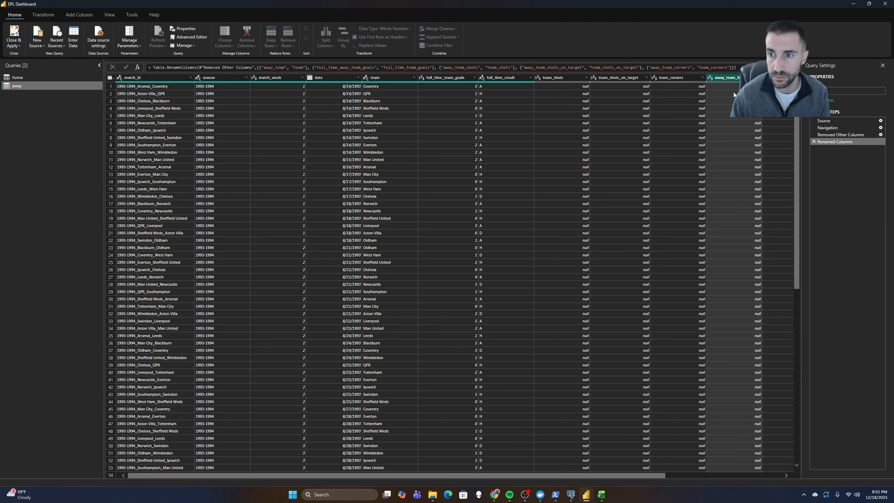
key(Return)
Rename the away_team_yellow_cards column to team_yellow_cards in the away query
drag(627, 473, 740, 474)
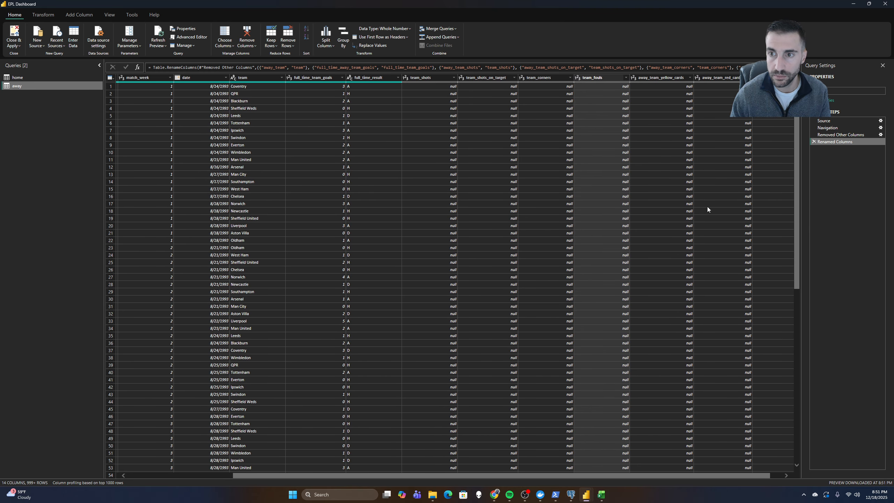
double_click(652, 78)
click(651, 78)
key(BackSpace)
key(BackSpace)
key(BackSpace)
key(BackSpace)
key(BackSpace)
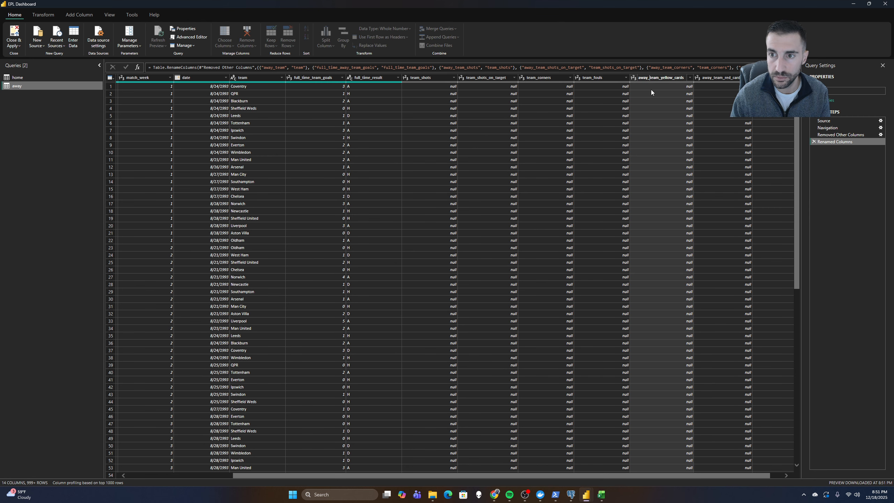
key(Return)
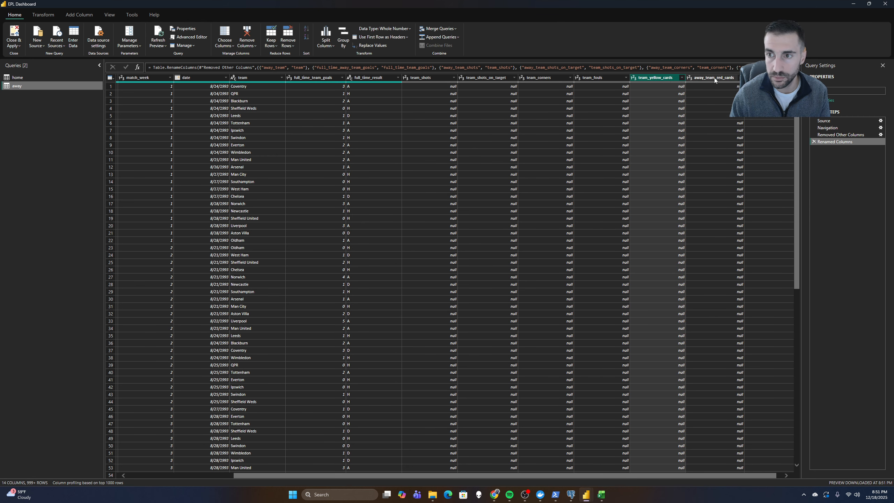
Rename the away_team_red_cards column to team_red_cards in the away query
double_click(714, 77)
click(707, 78)
key(BackSpace)
key(BackSpace)
key(BackSpace)
key(BackSpace)
key(BackSpace)
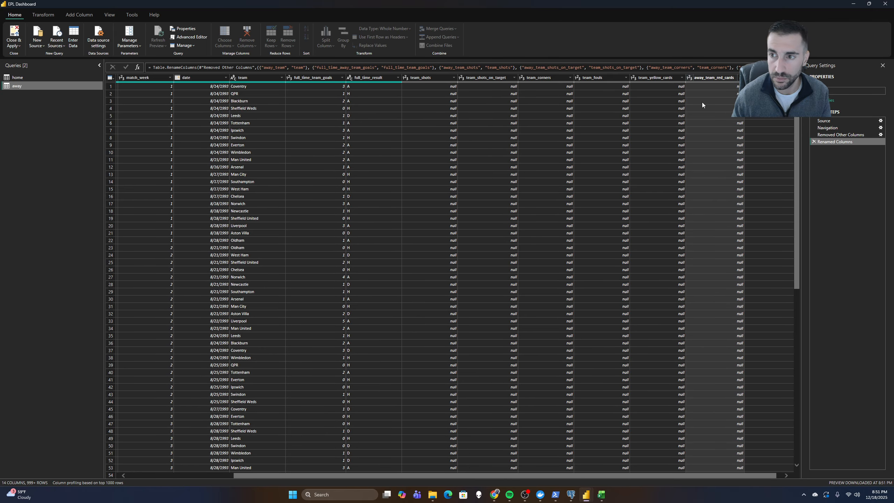
key(Return)
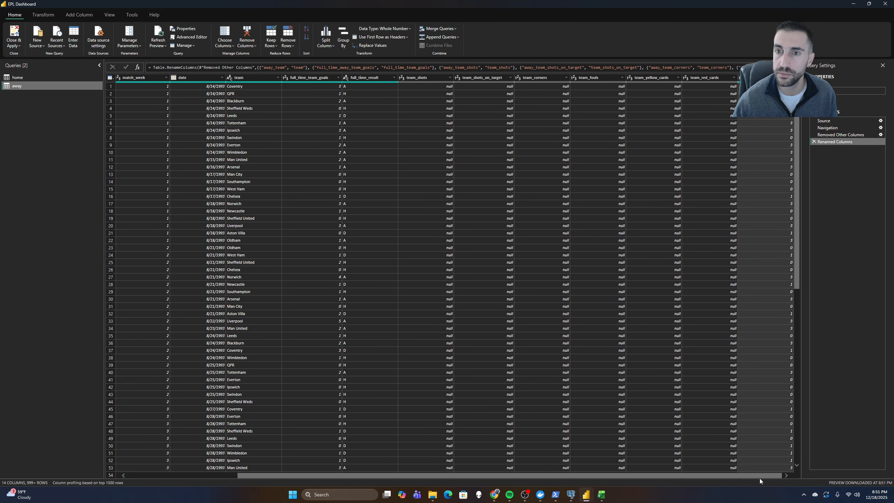
Review the column names across the away query and the home query to compare them
drag(760, 478, 507, 472)
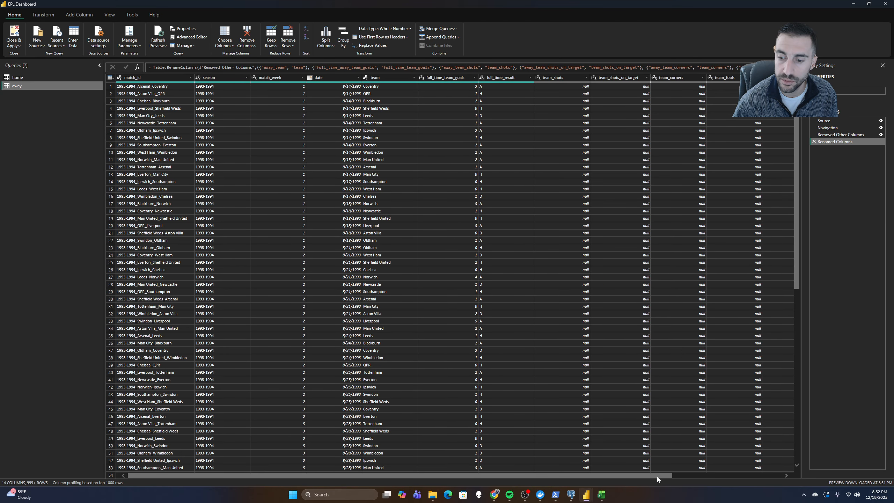
drag(656, 476, 796, 472)
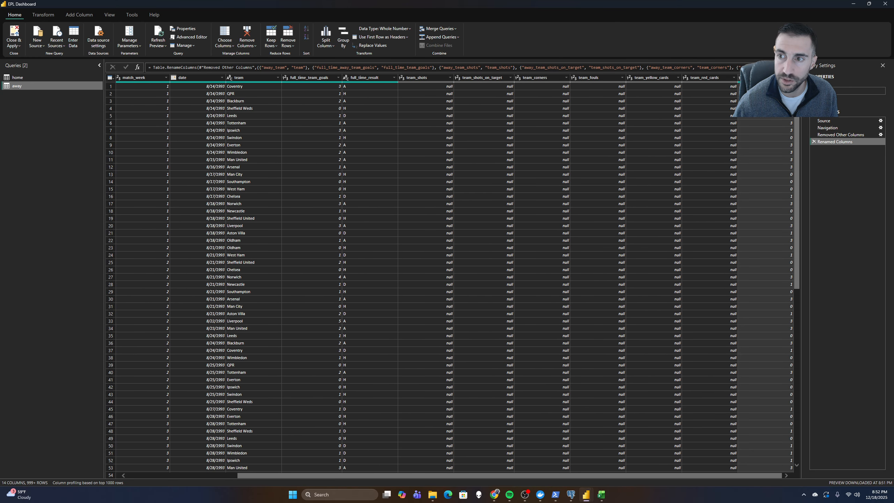
click(21, 76)
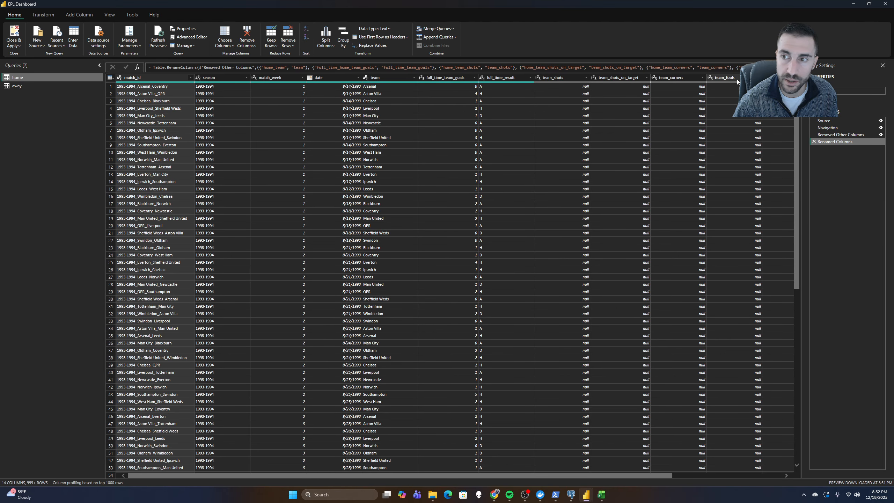
drag(652, 475, 784, 476)
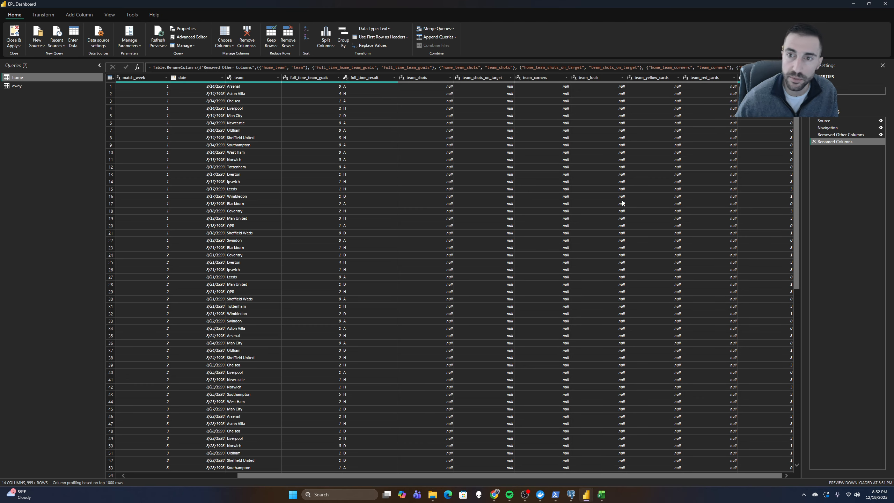
Examine the rows of the home query and the list of seasons available in its season column filter
scroll(455, 360, down, 10)
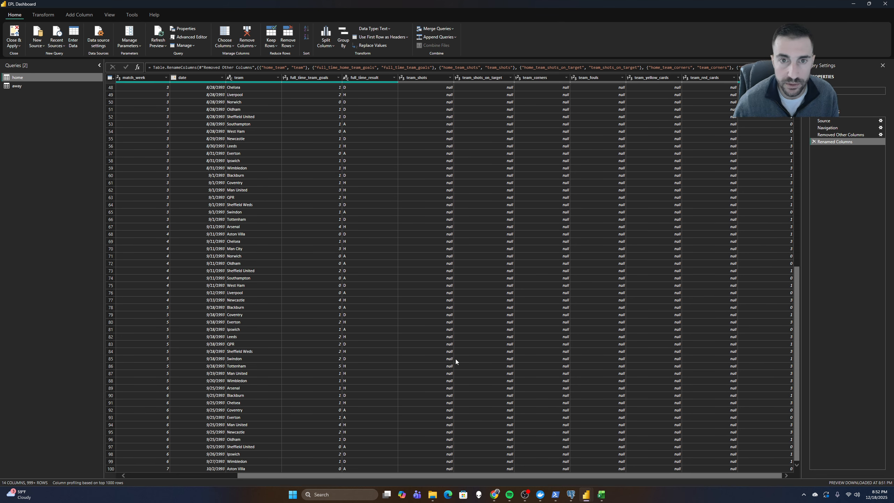
scroll(454, 370, up, 10)
drag(540, 476, 352, 482)
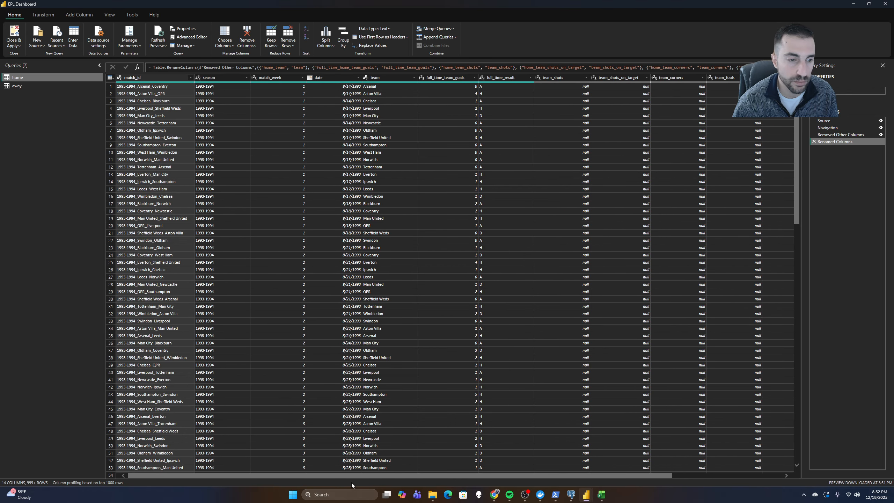
click(246, 77)
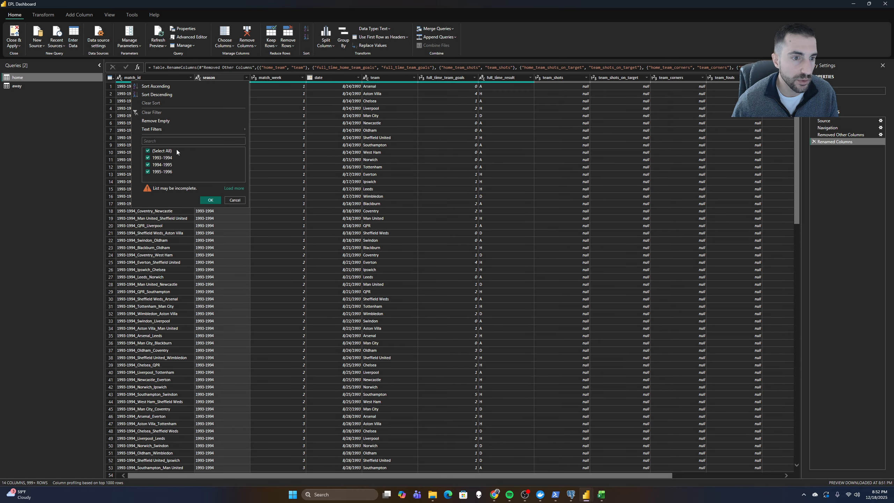
click(49, 157)
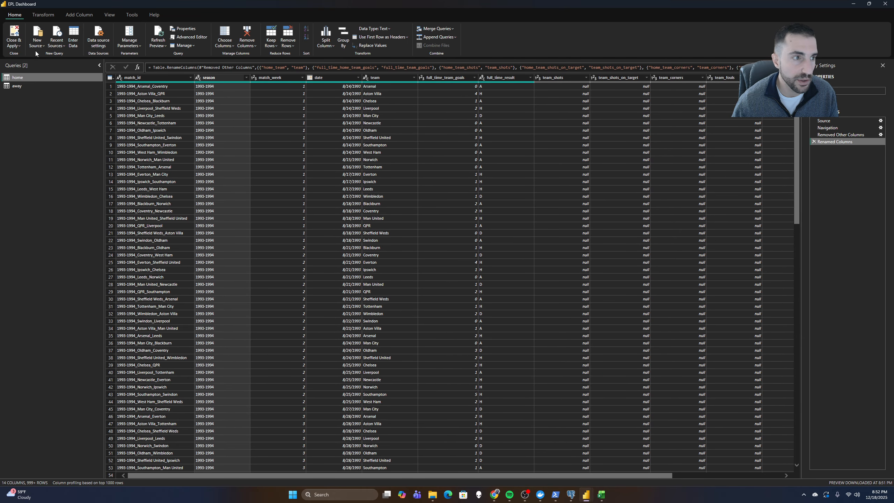
Compare the match_id and team values of matching rows between the home and away queries
click(14, 87)
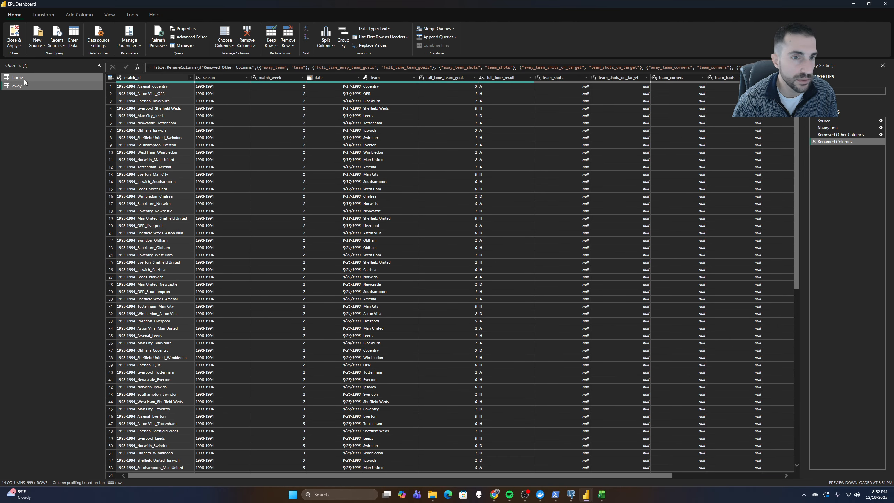
click(21, 78)
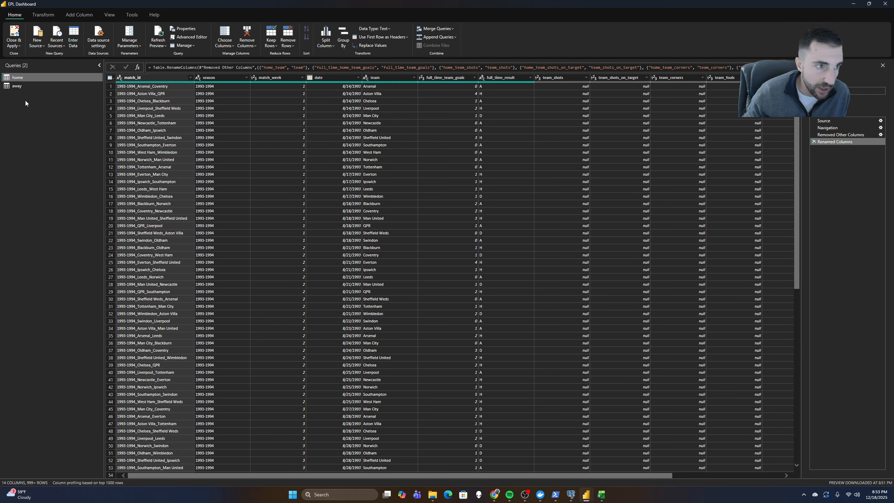
click(25, 86)
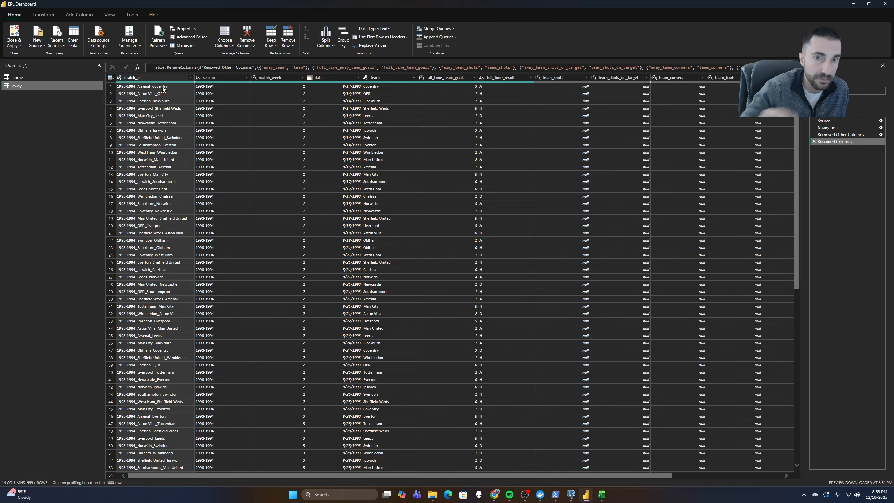
click(40, 76)
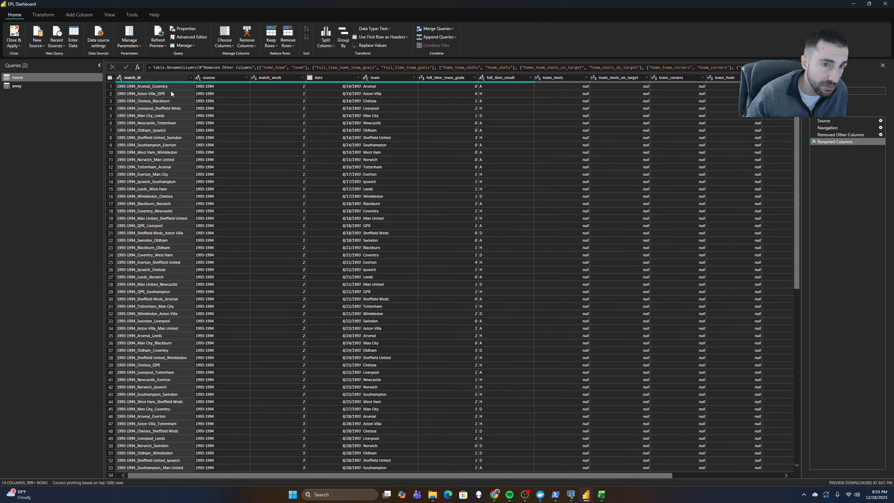
click(45, 88)
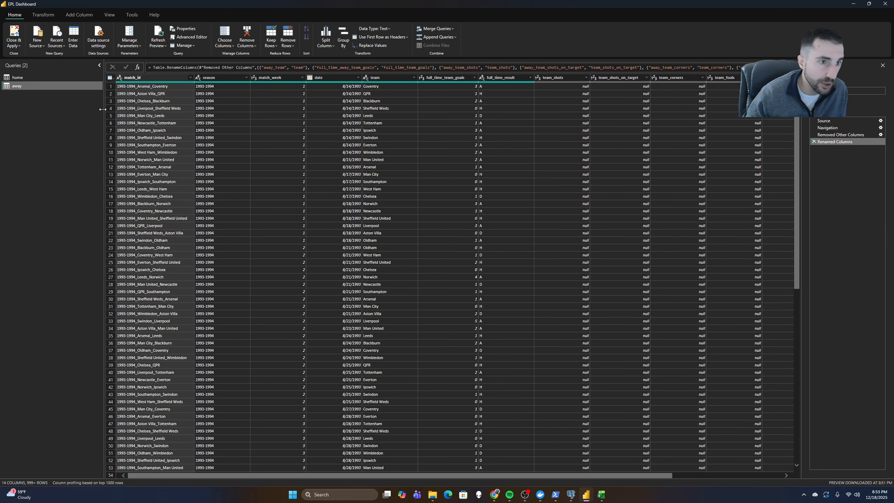
click(25, 78)
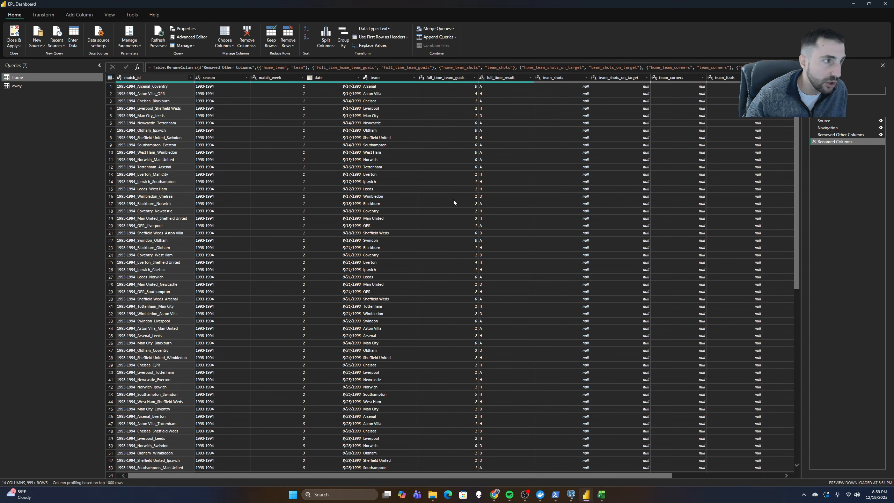
click(56, 86)
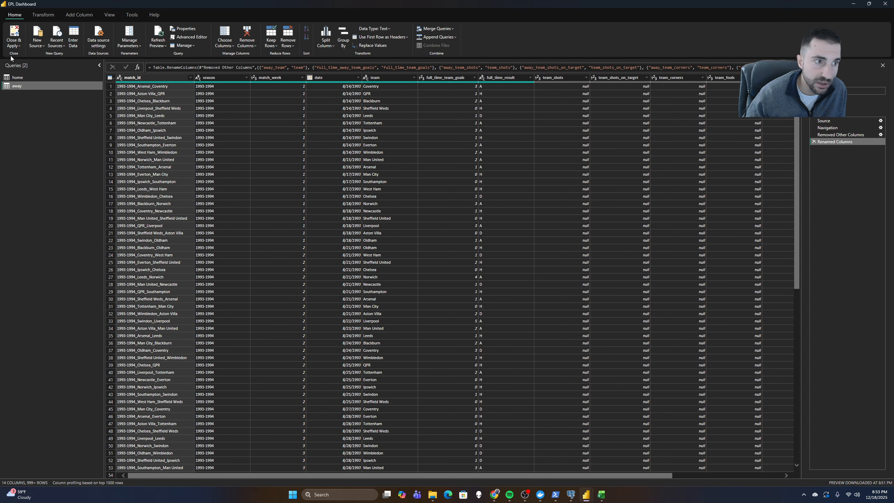
Add a custom column named home_or_away to the home query with the constant text "home" as its formula
click(17, 78)
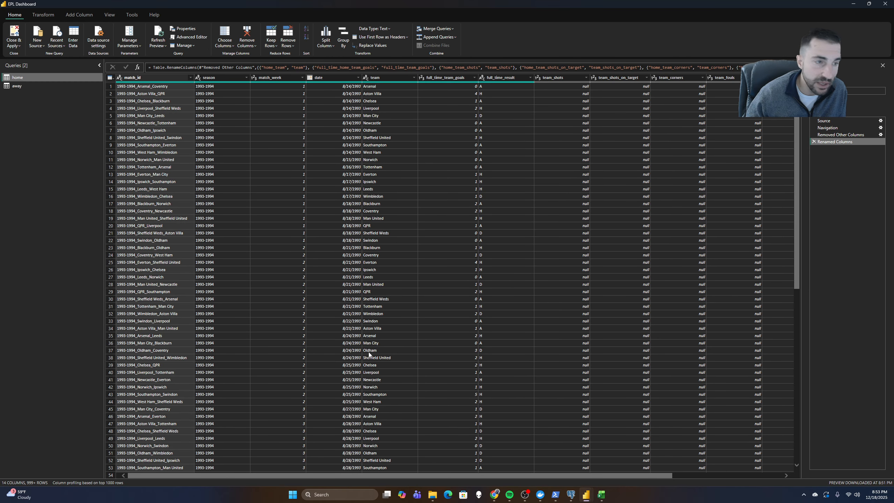
click(43, 15)
click(80, 15)
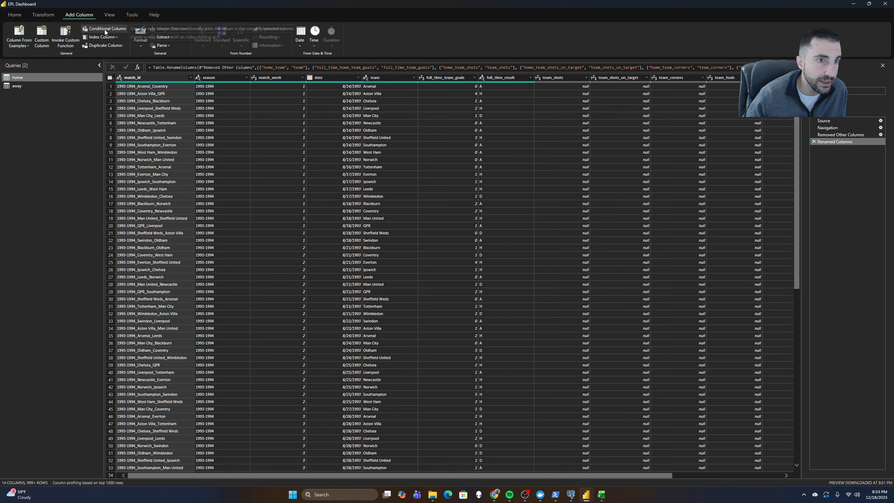
click(36, 42)
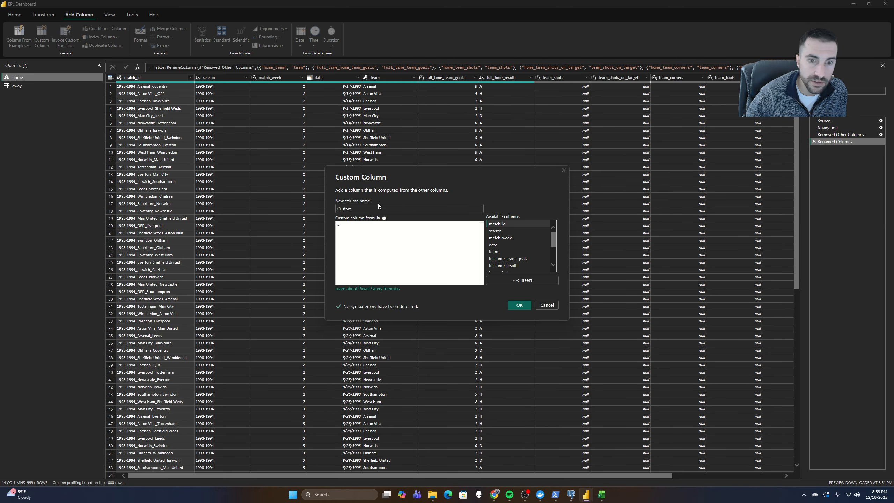
drag(368, 207, 340, 195)
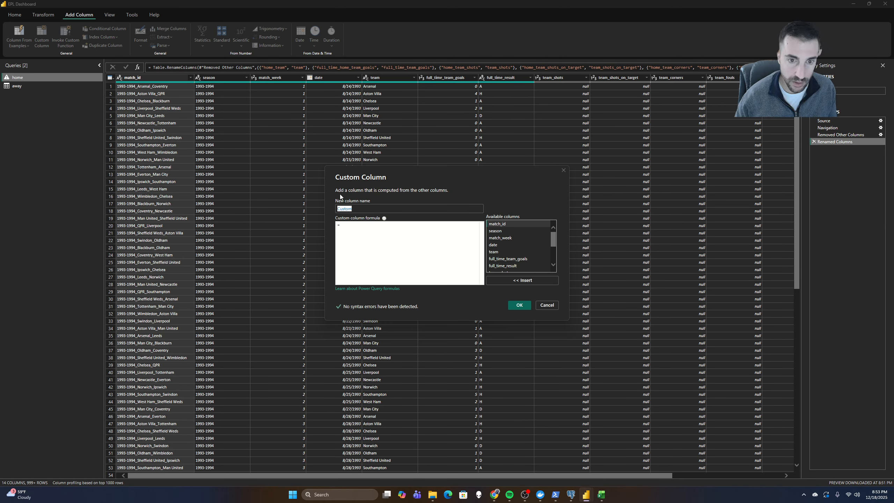
text(home_or_)
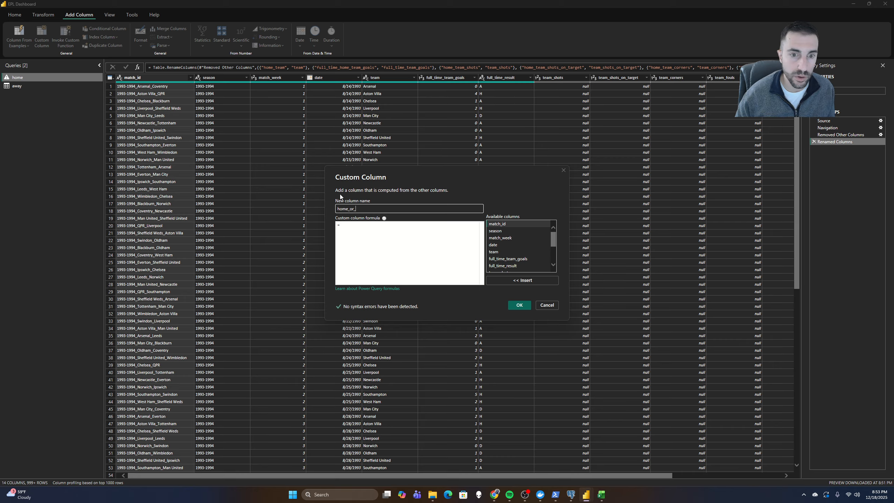
text(away)
click(350, 229)
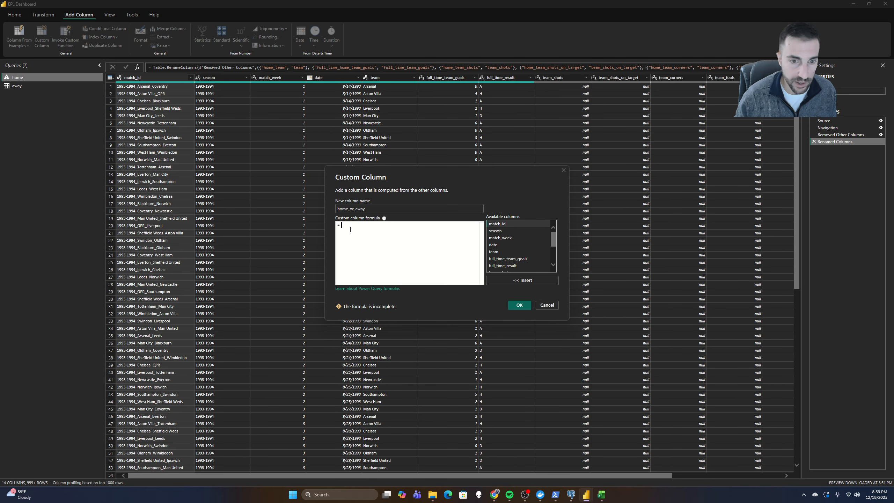
text("home")
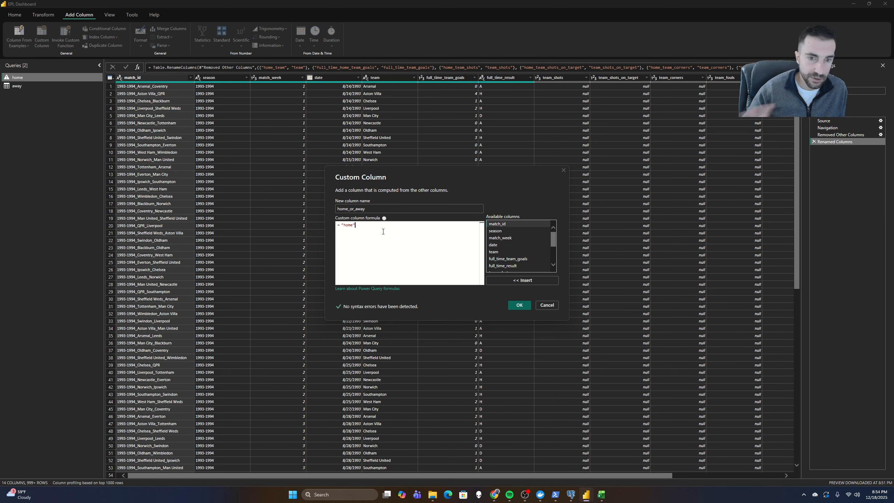
click(516, 305)
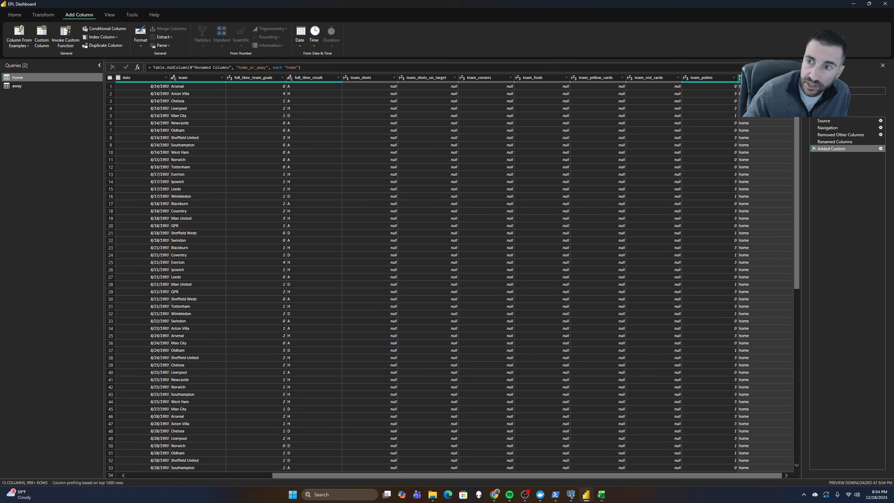
scroll(769, 198, down, 13)
scroll(732, 260, up, 13)
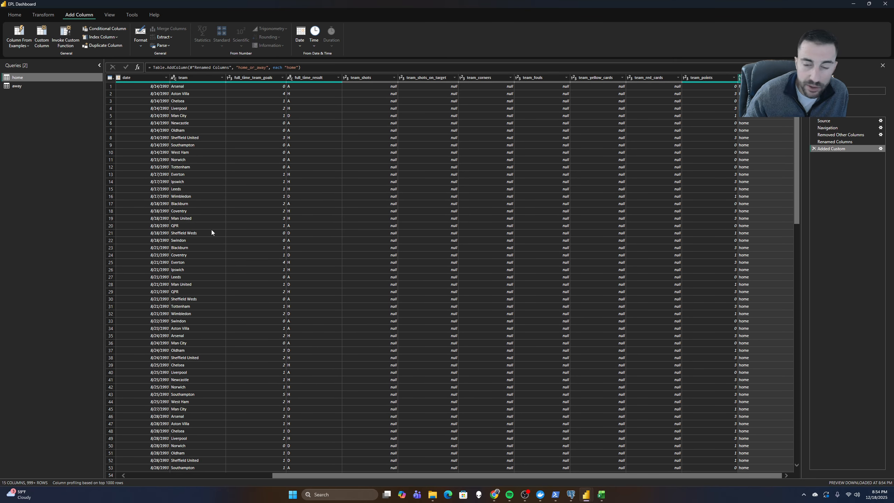
Start a custom column in the away query and name it home_or_away
click(26, 86)
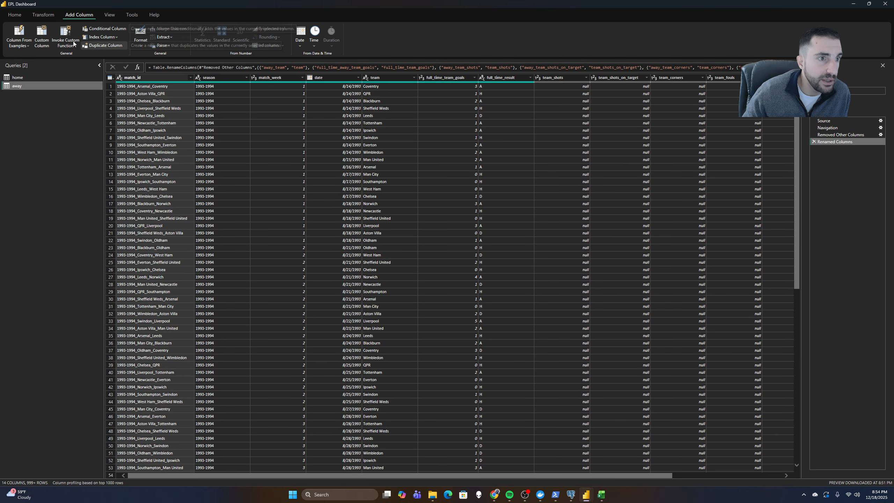
click(42, 41)
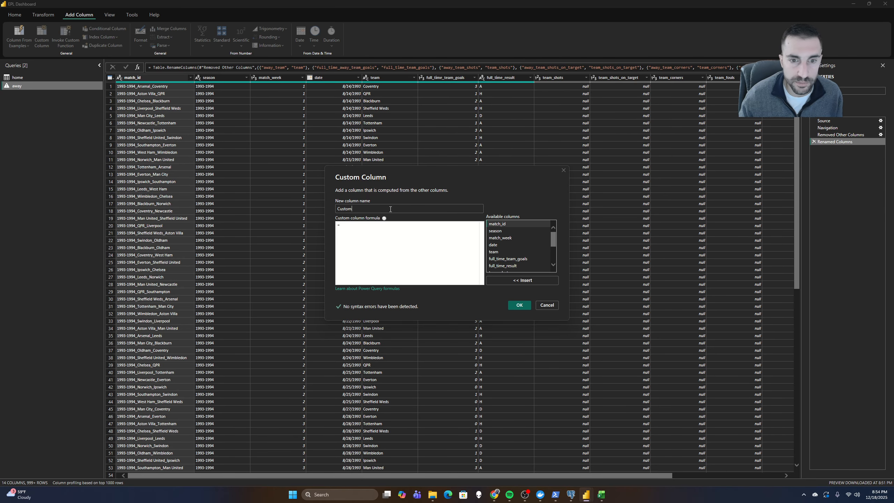
key(BackSpace)
key(BackSpace)
key(BackSpace)
key(BackSpace)
key(BackSpace)
key(BackSpace)
text(homeor)
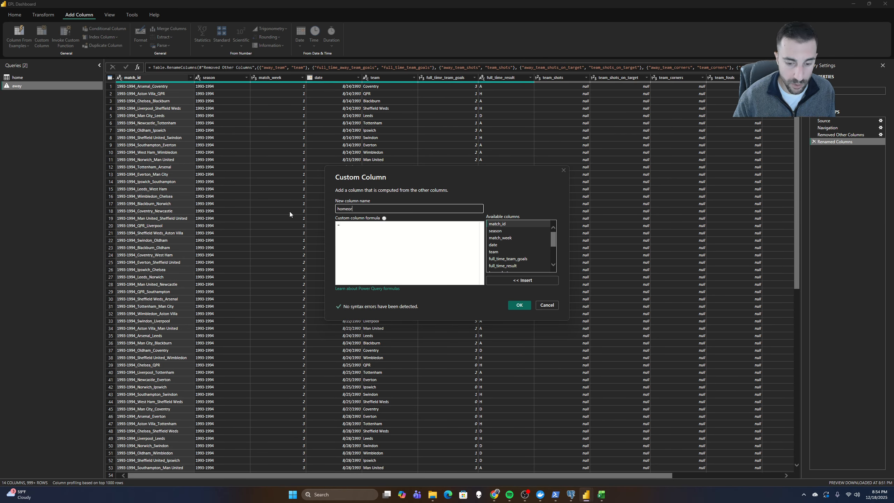
key(BackSpace)
key(BackSpace)
text(_or_away)
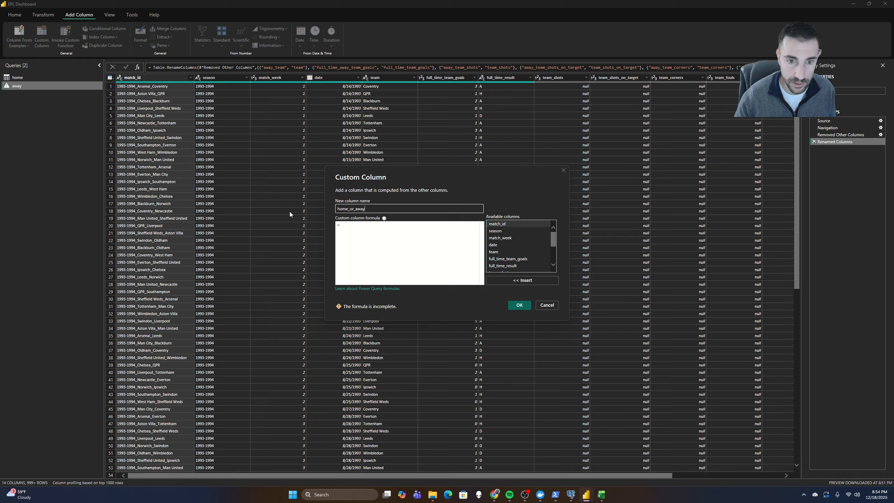
Set the away query's home_or_away formula to the constant text "away" and create the column
click(363, 228)
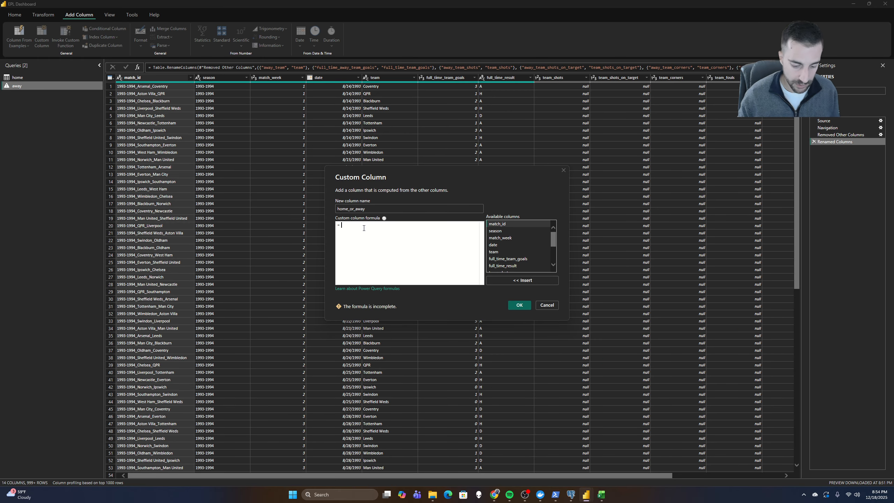
text(away)
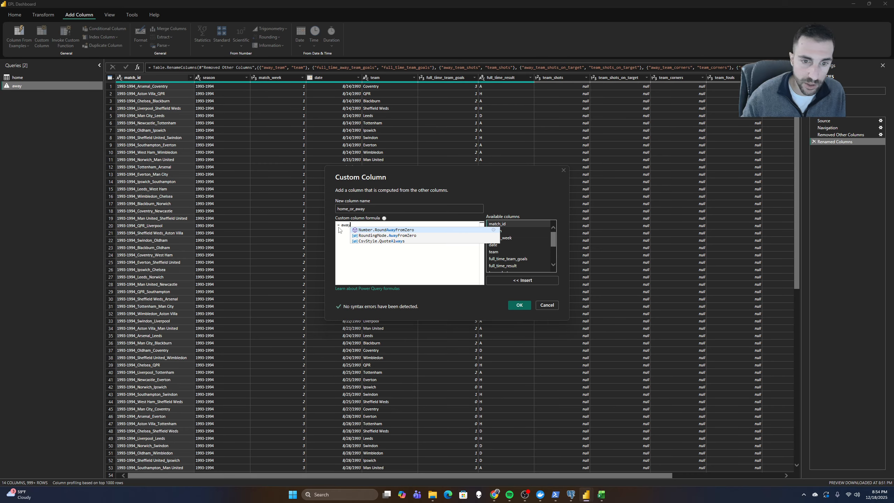
key(BackSpace)
key(BackSpace)
key(BackSpace)
key(BackSpace)
text("away)
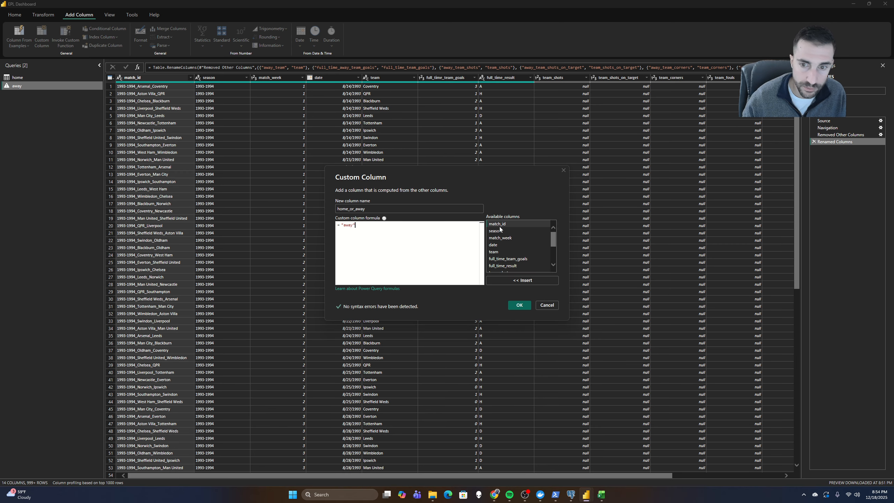
click(519, 305)
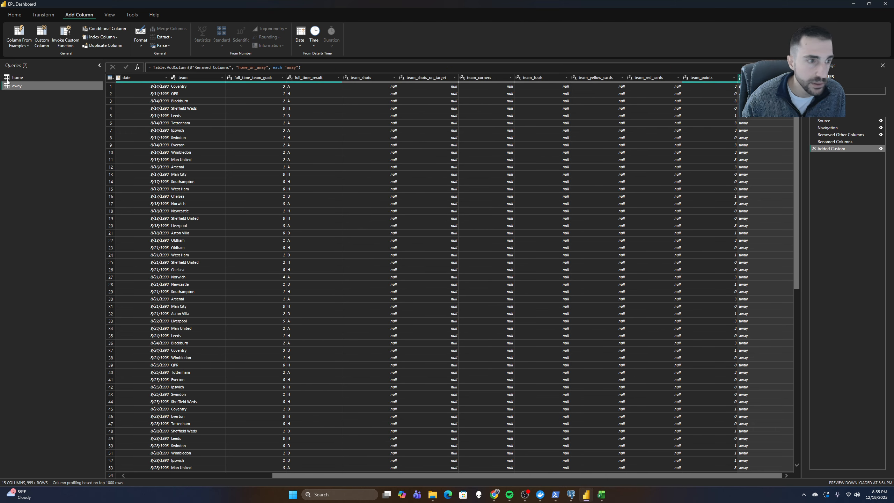
Select the home query as the starting table for combining it with the away query
click(32, 78)
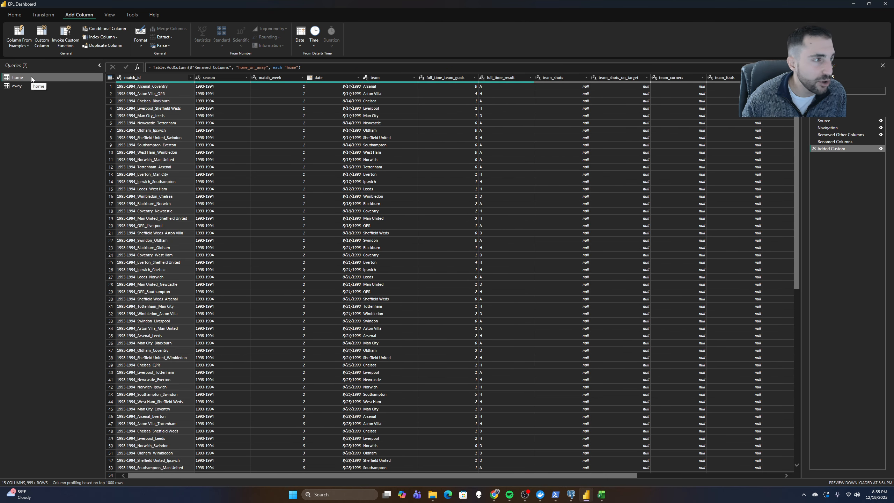
right_click(32, 78)
ctrl+click(61, 86)
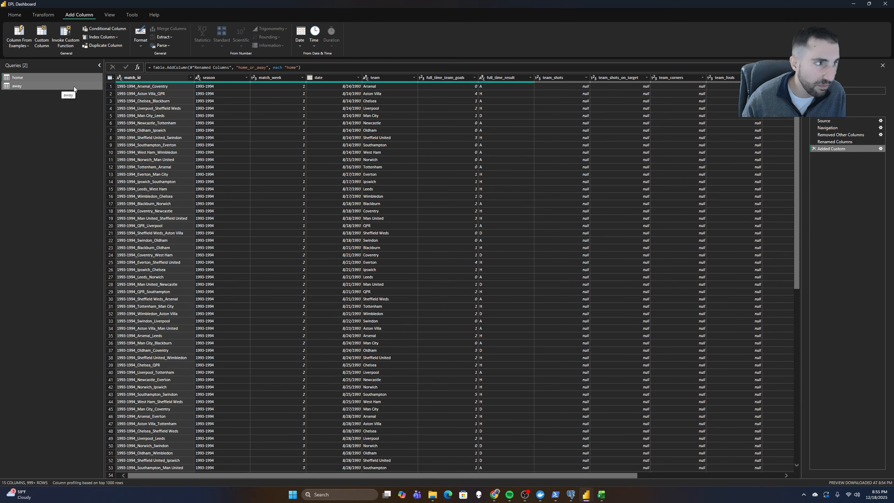
ctrl+click(74, 87)
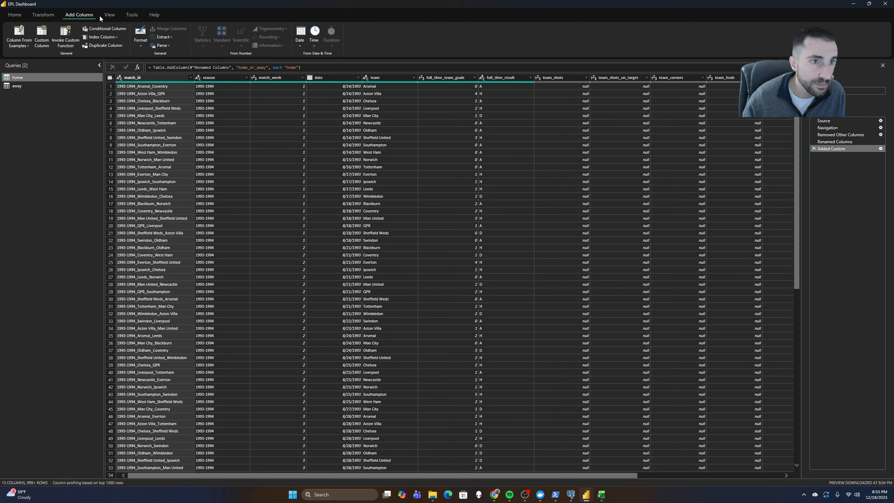
click(43, 15)
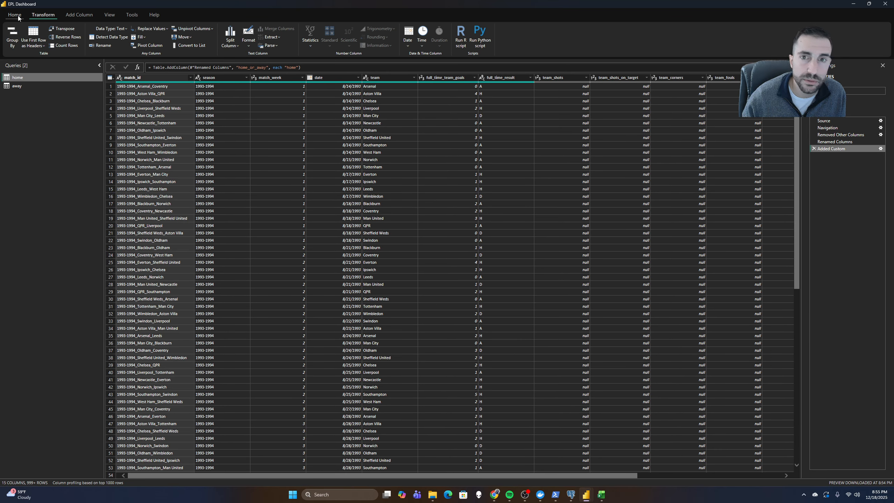
click(15, 15)
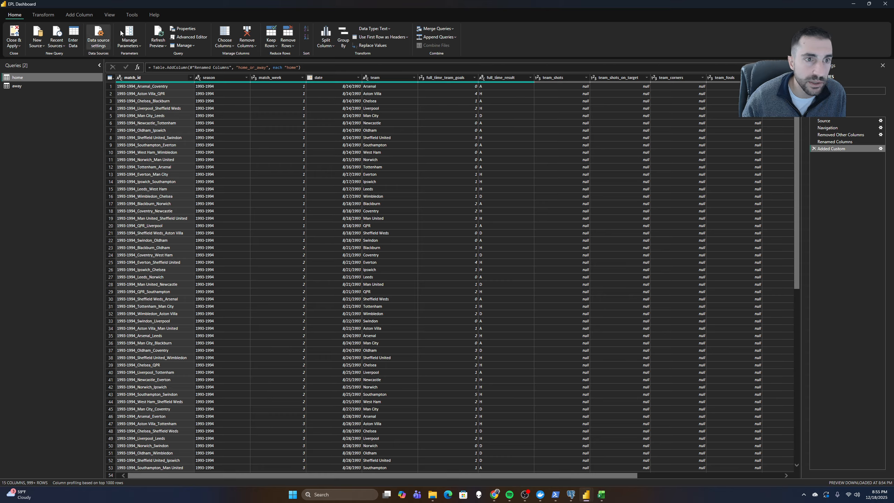
click(453, 29)
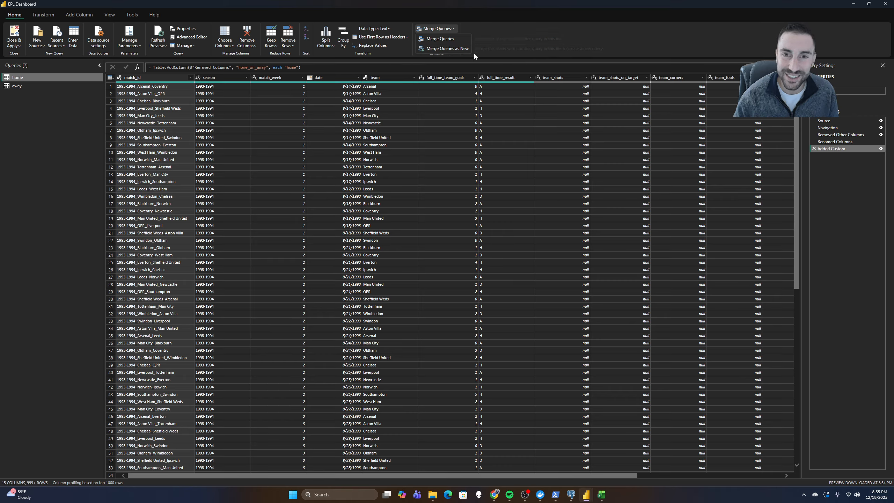
click(443, 49)
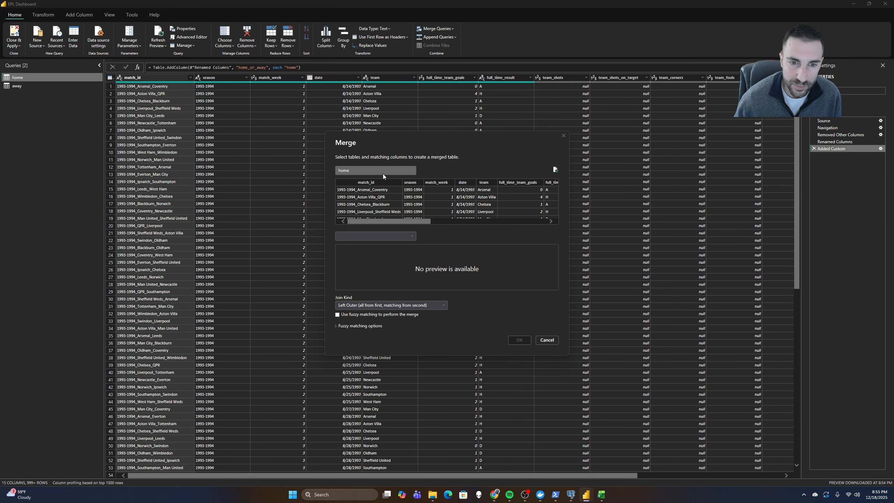
click(383, 183)
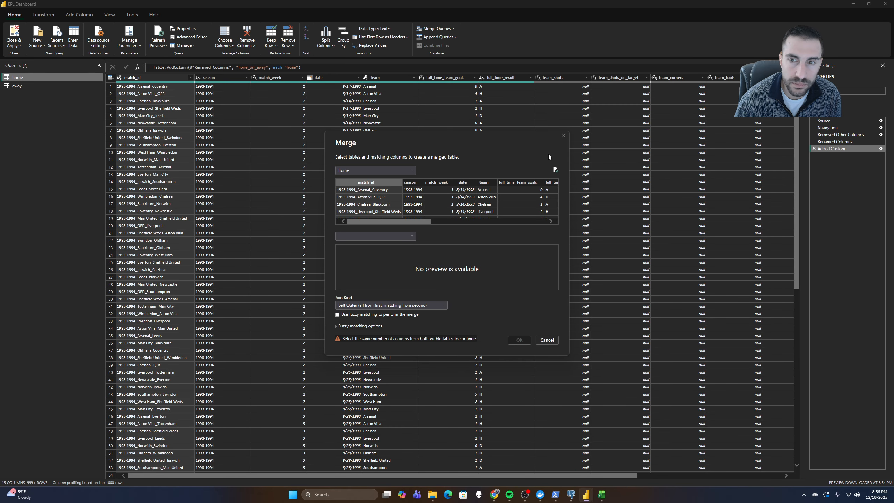
click(564, 135)
Append the home and away queries as a new query, with home as the first table and away as the second
click(456, 37)
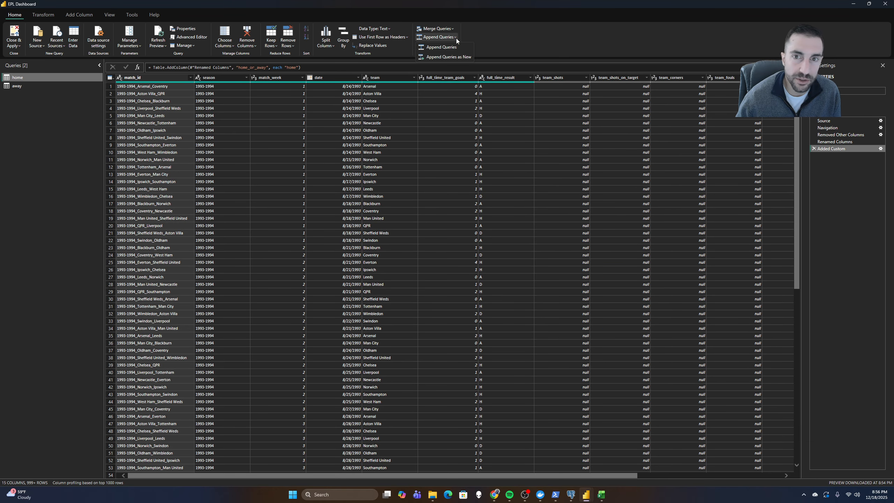
click(498, 25)
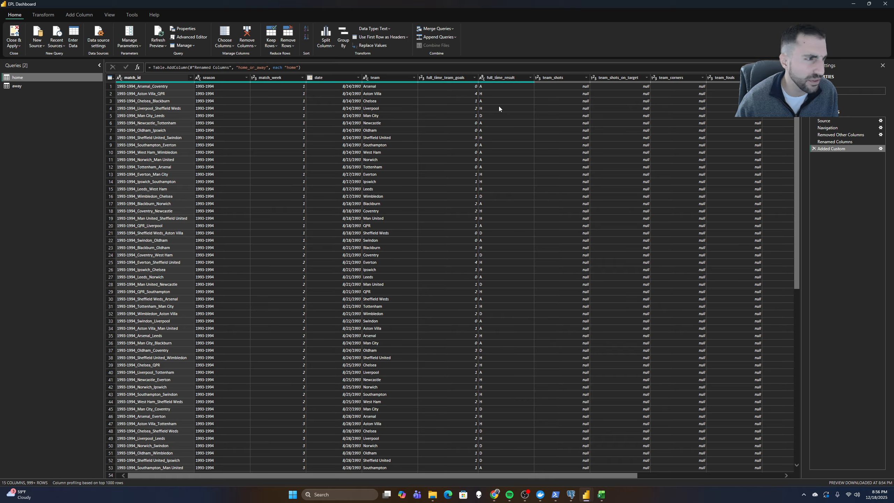
click(451, 37)
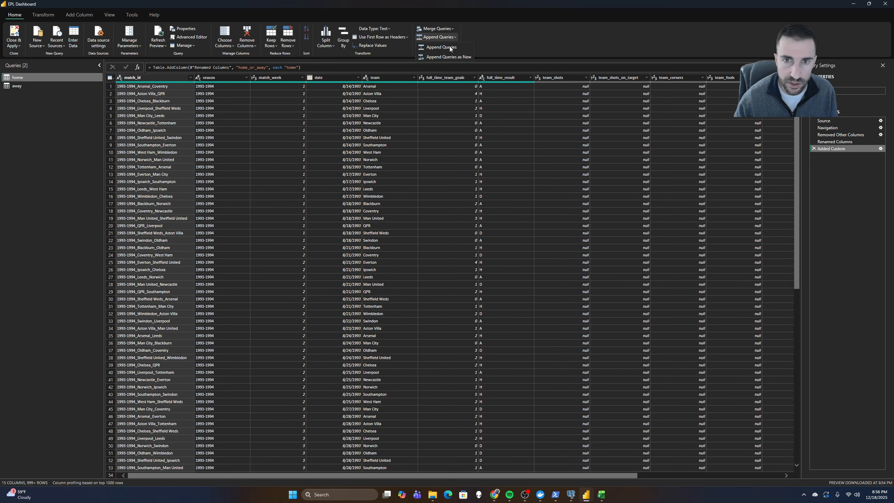
click(446, 57)
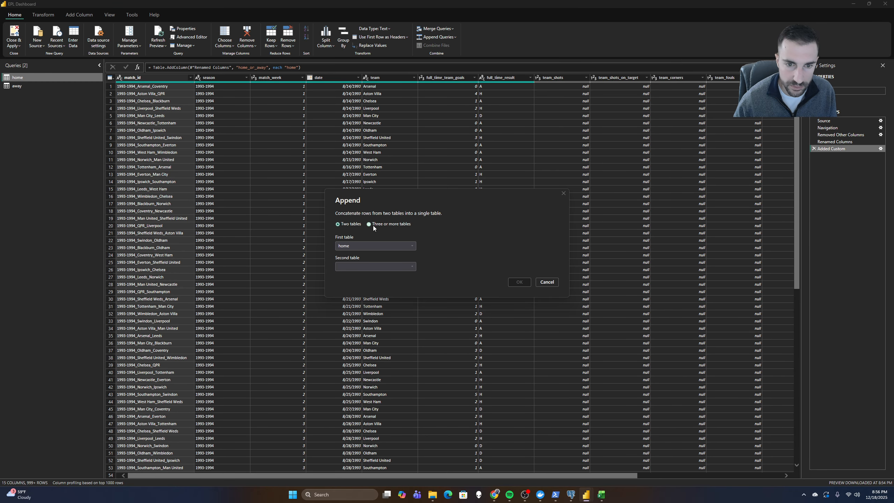
click(375, 267)
click(350, 280)
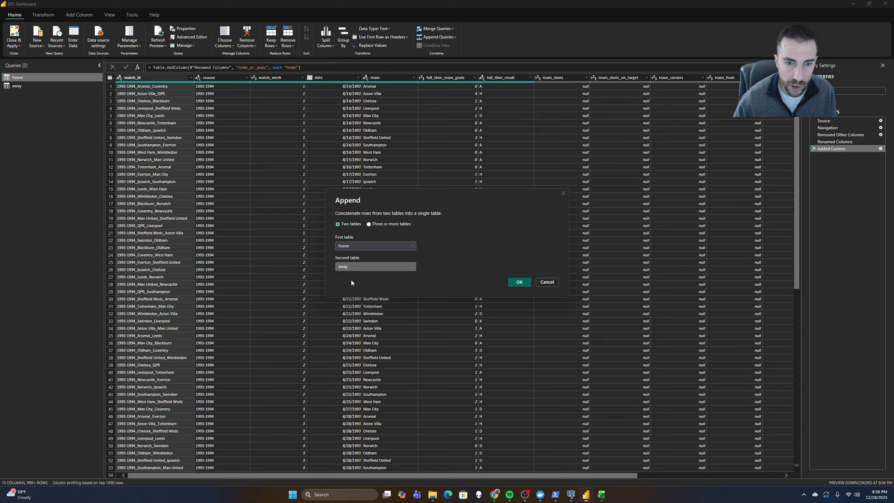
click(519, 282)
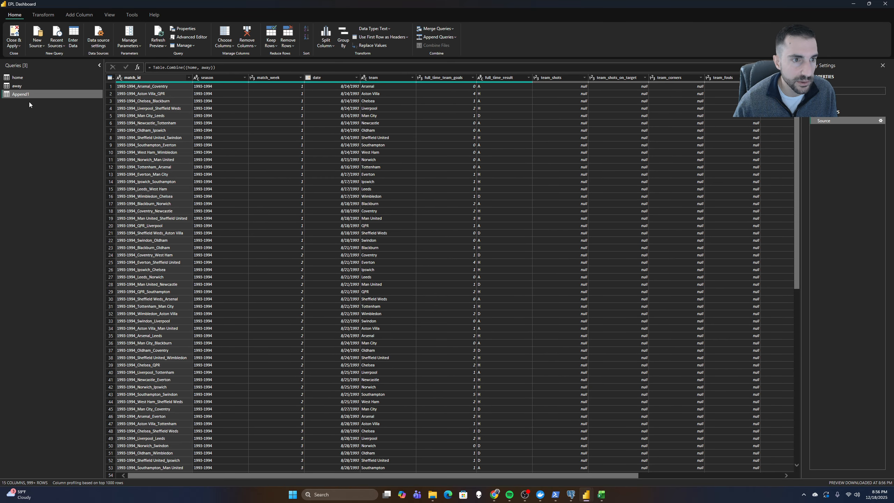
Rename the new appended query as match_team_results
right_click(45, 100)
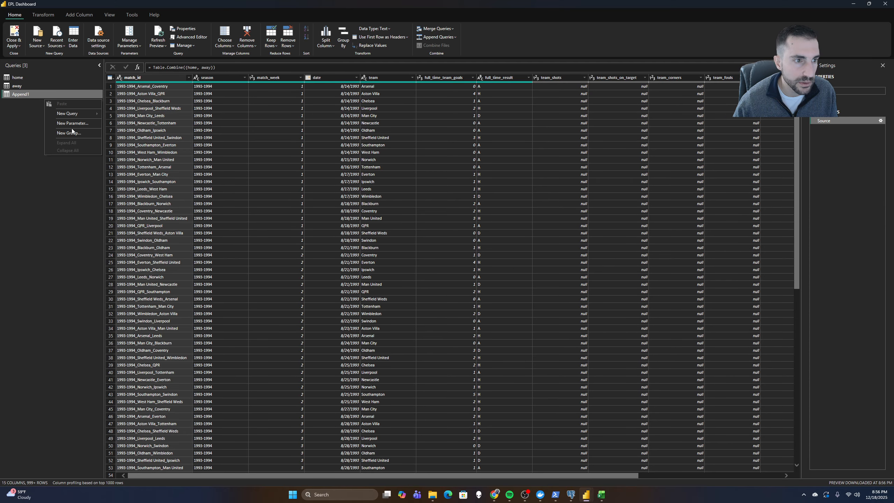
key(Escape)
double_click(22, 94)
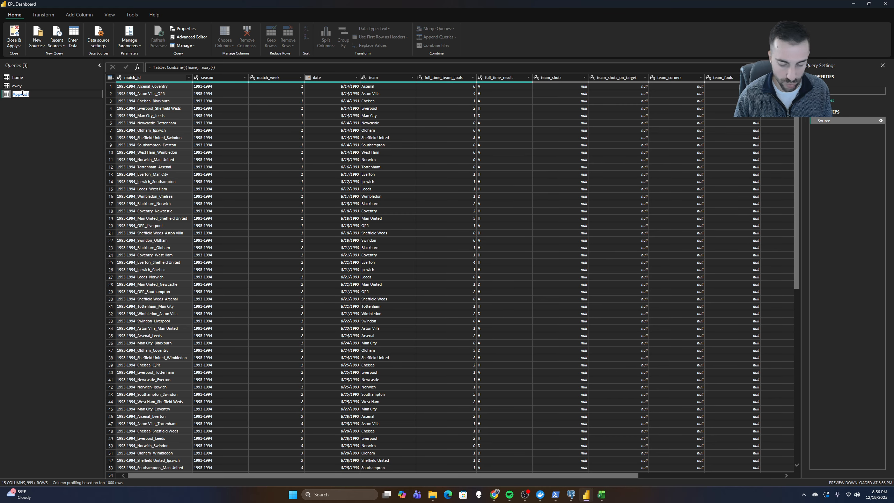
text(mat)
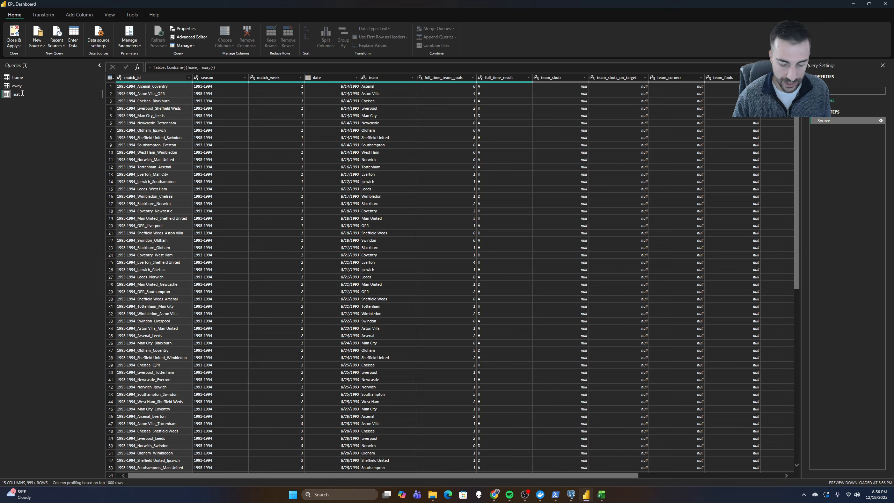
text(ch_team_rex)
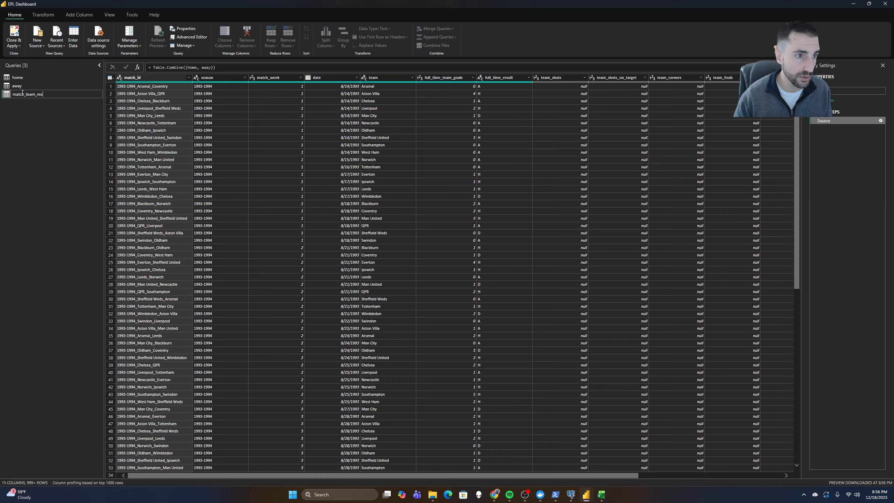
text(sults)
key(Return)
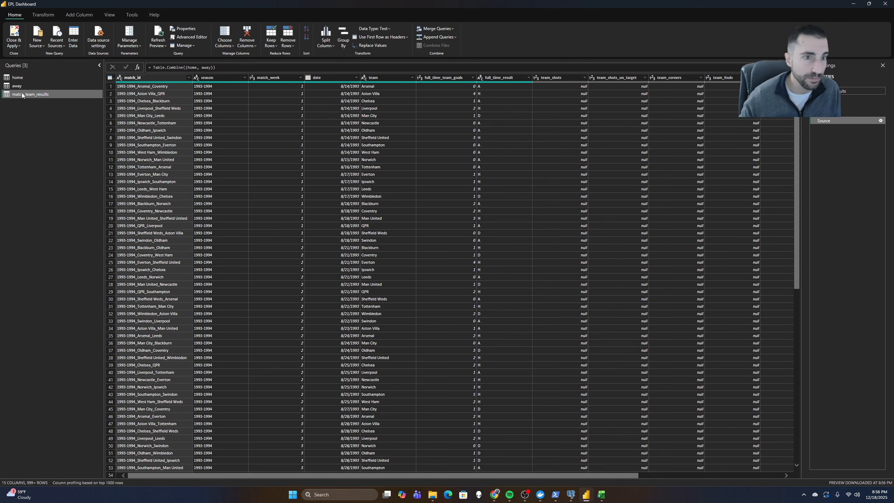
Skim the rows of match_team_results, and close the query editor while applying the changes to the report
click(171, 90)
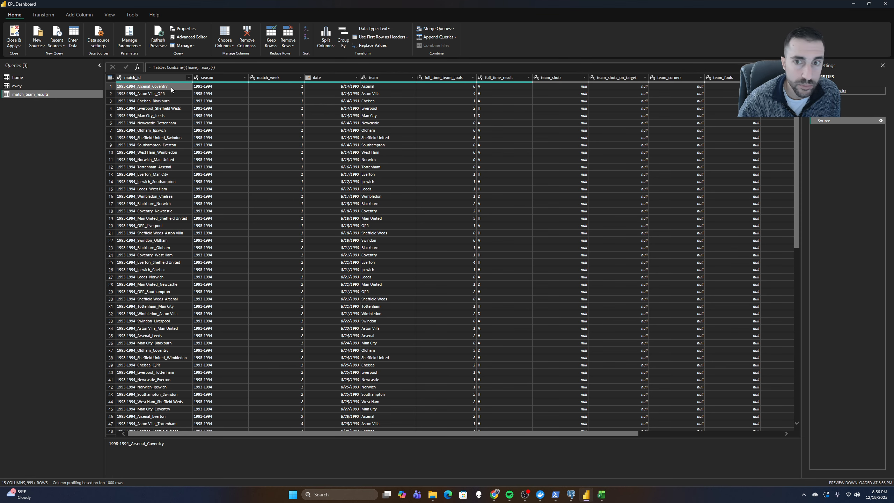
scroll(207, 313, down, 9)
scroll(206, 312, up, 9)
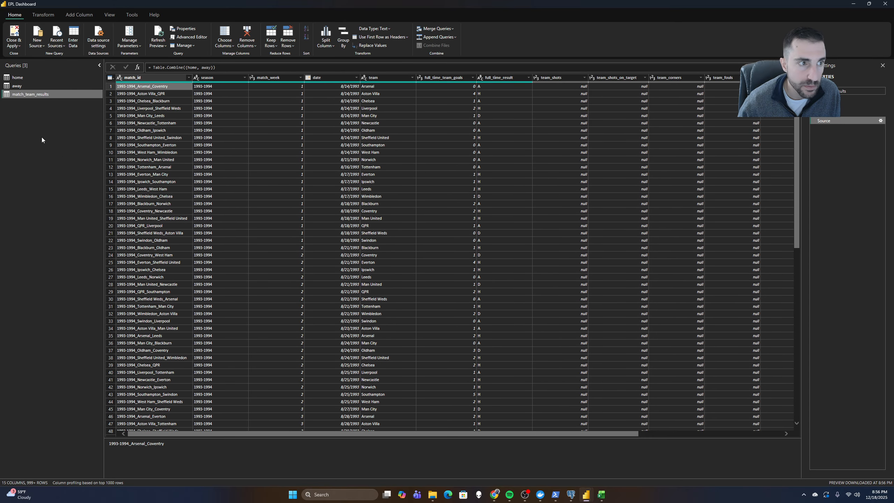
click(15, 32)
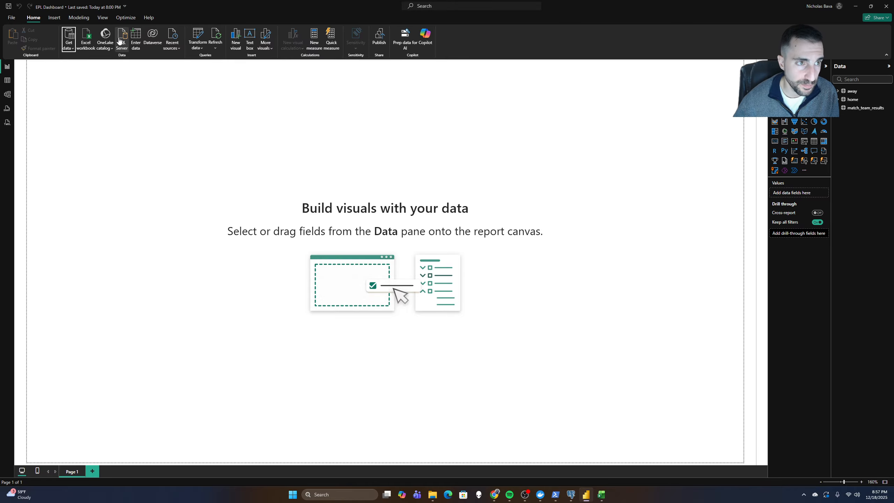
Reopen the query editor and disable loading of the home query into the report, accepting the removal of its table
click(194, 35)
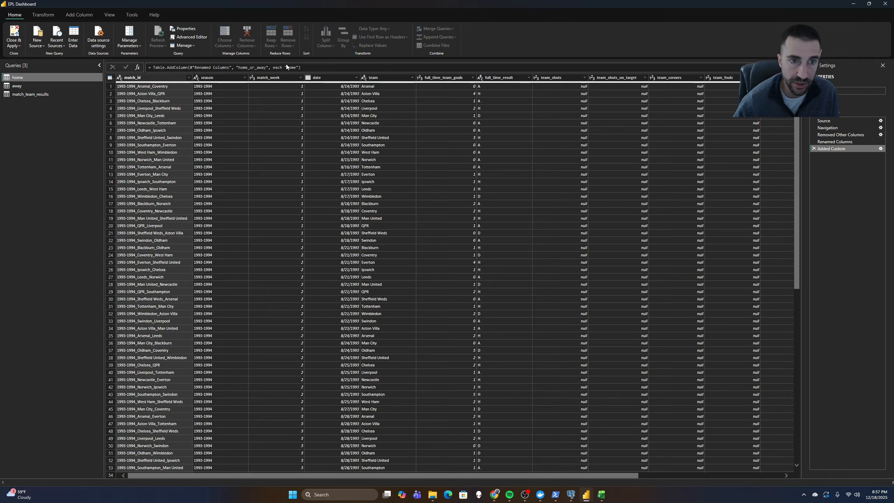
right_click(28, 78)
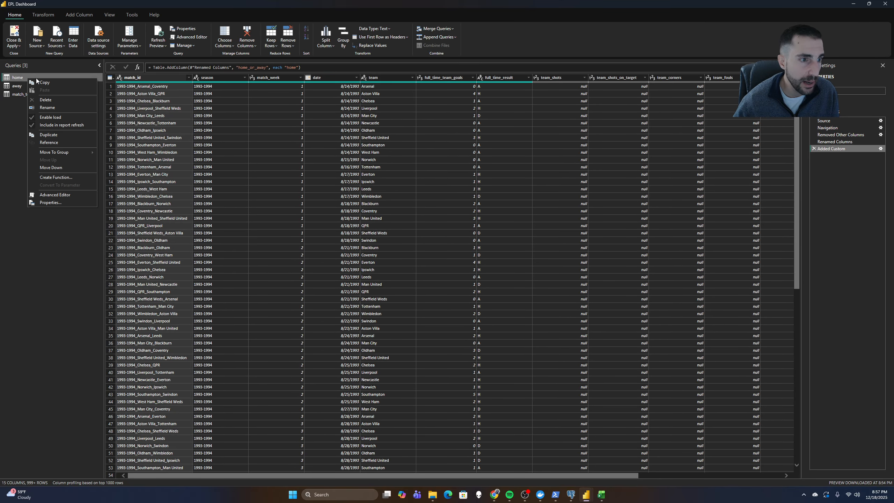
click(66, 117)
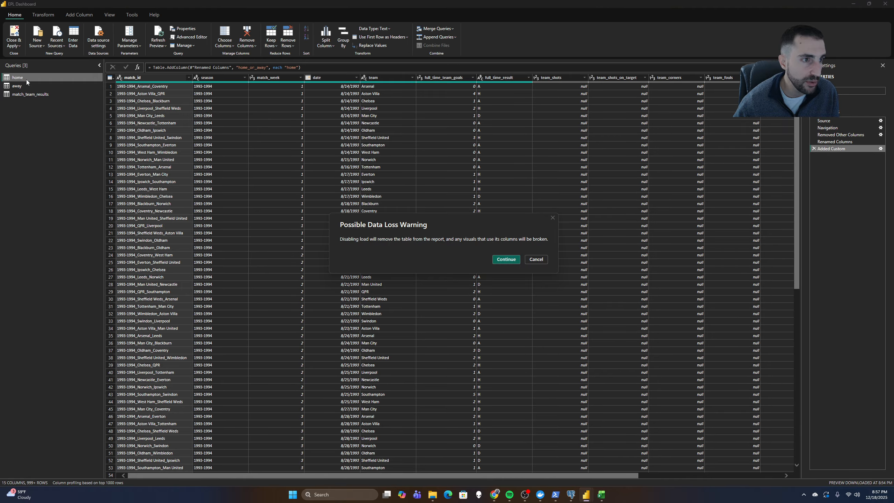
click(504, 260)
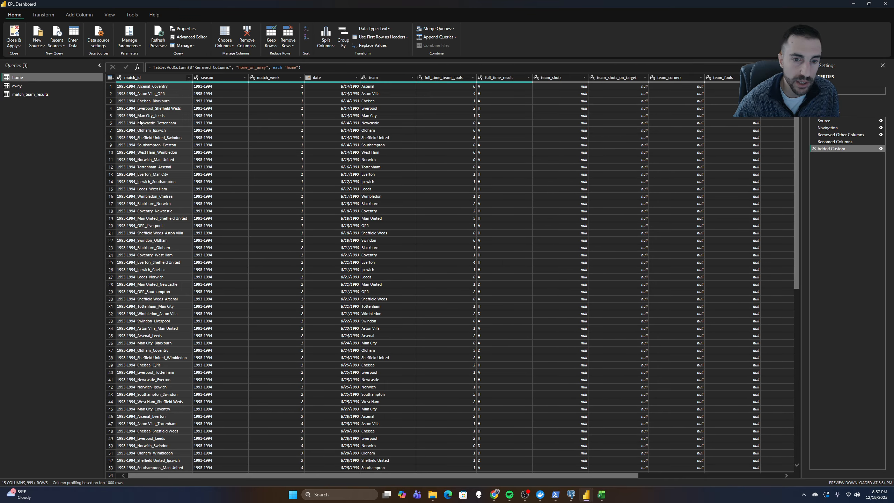
Disable loading of the away query into the report as well, and close the editor while applying the changes
right_click(20, 88)
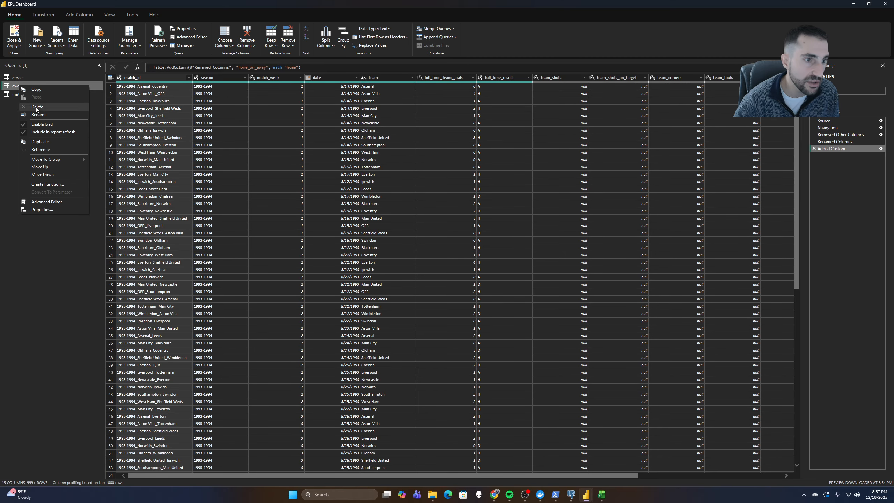
click(51, 124)
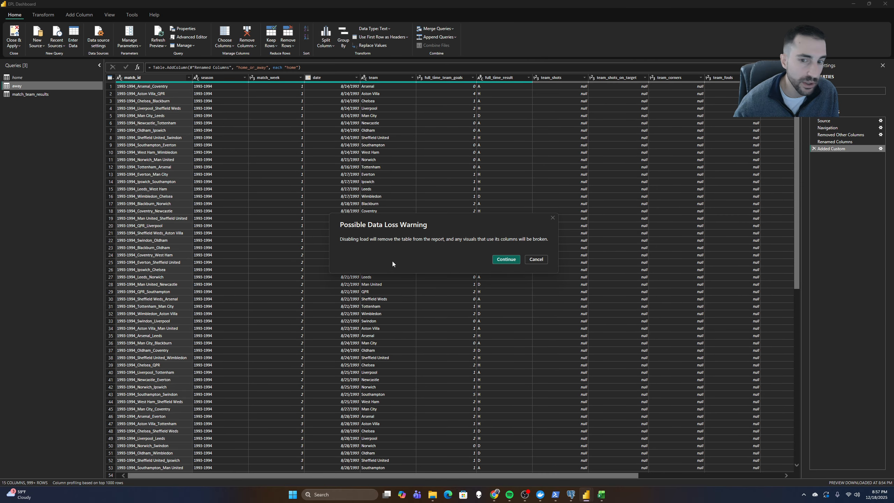
click(505, 262)
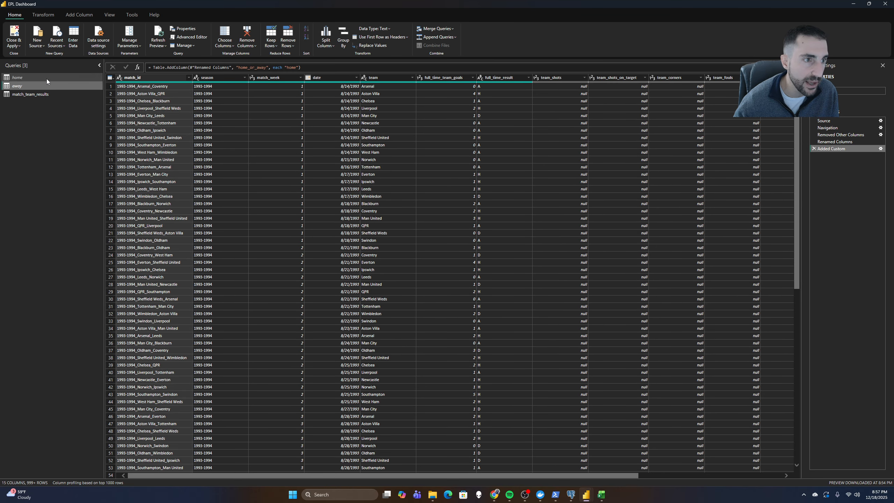
click(23, 86)
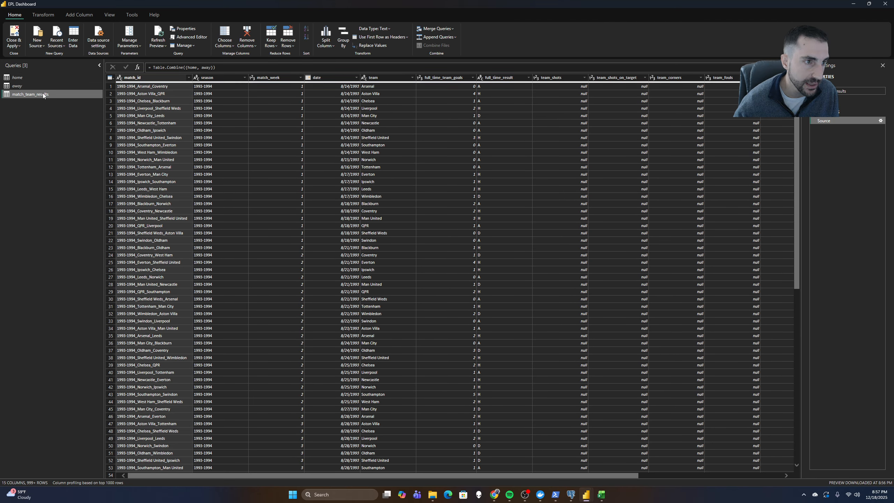
click(14, 37)
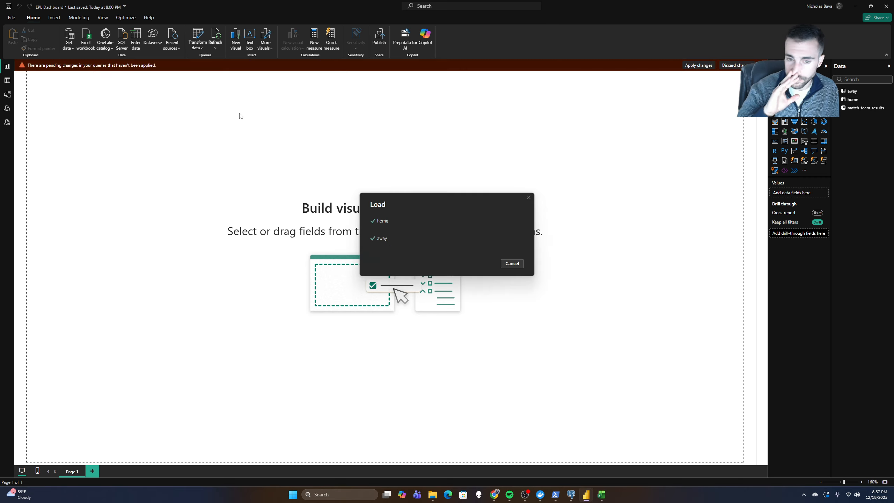